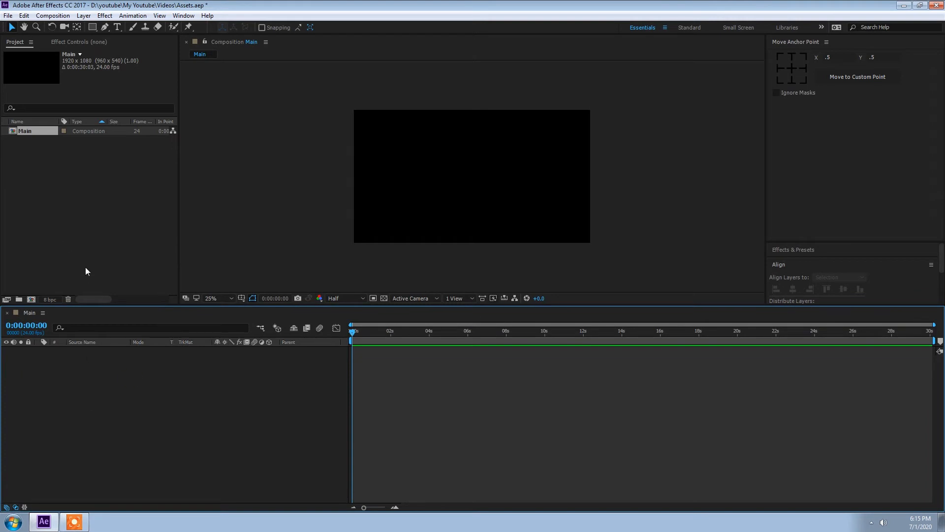
Import the photo IMG_20200622_191535.jpg into the project
left_click(59, 177)
double_click(58, 180)
left_click(179, 110)
double_click(179, 110)
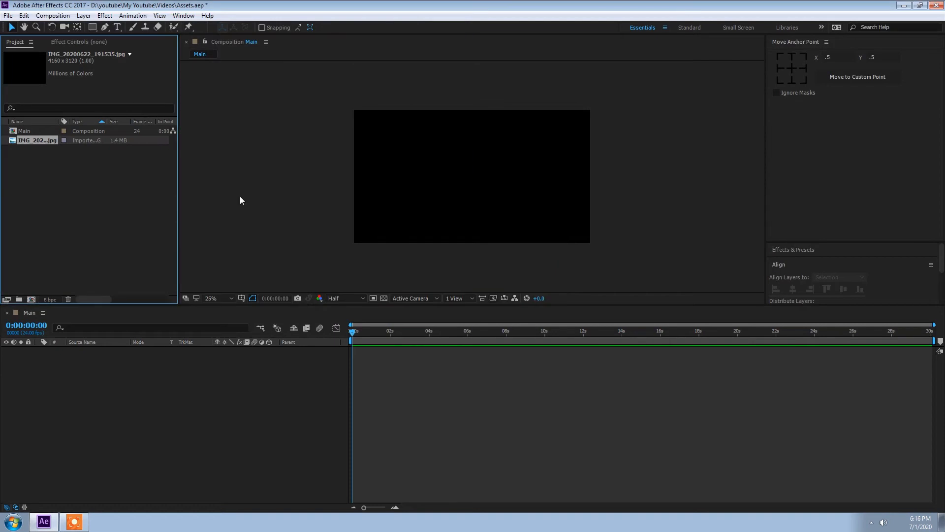
Add the photo to the Main composition and scale the layer to 48%
left_click_drag(28, 140, 158, 403)
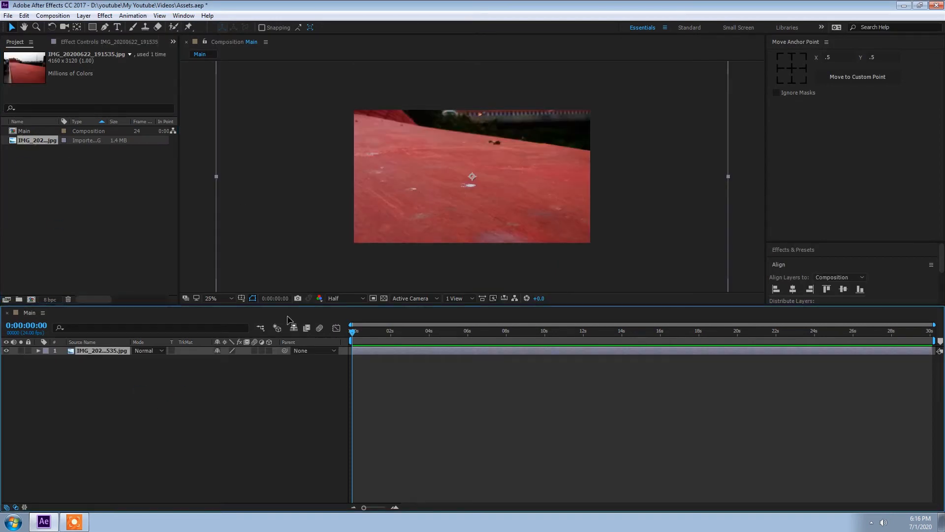
key("s")
left_click_drag(228, 362, 200, 355)
left_click(177, 401)
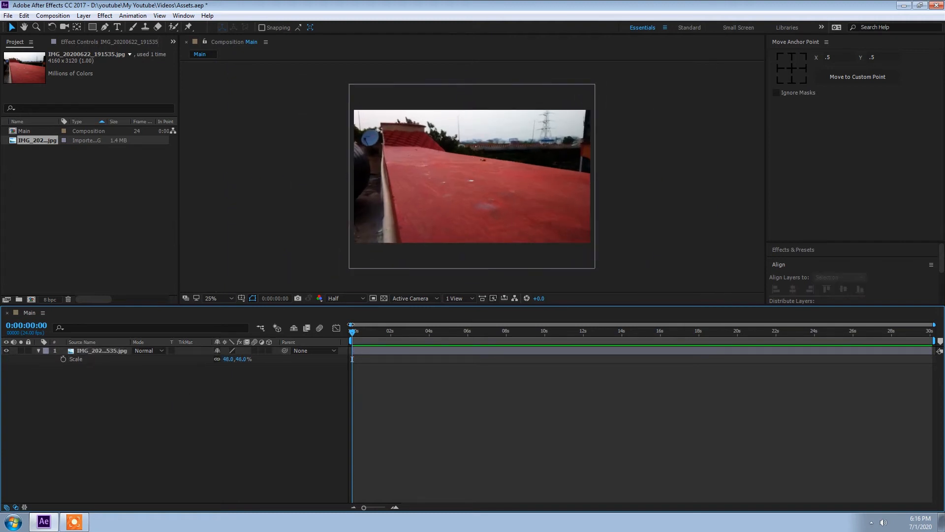
Create a new solid layer named E3D
right_click(44, 380)
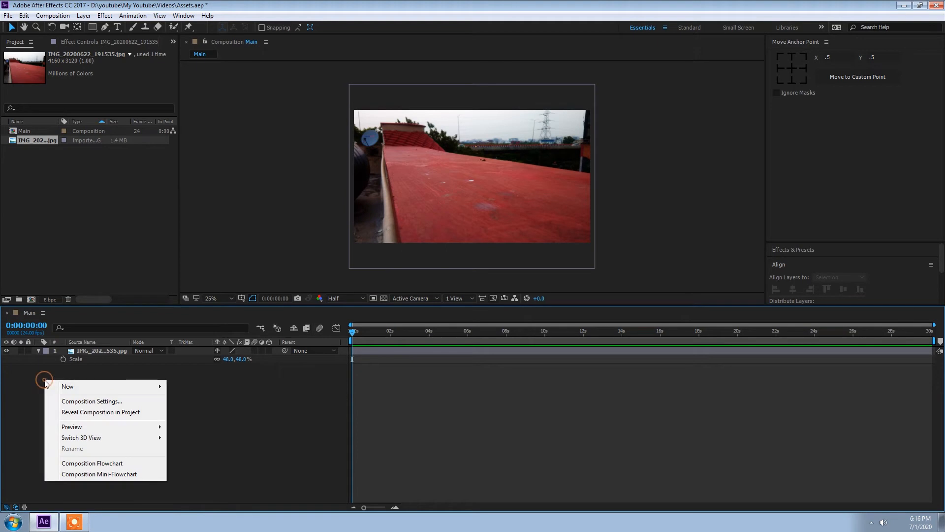
mouse_move(64, 386)
left_click(188, 412)
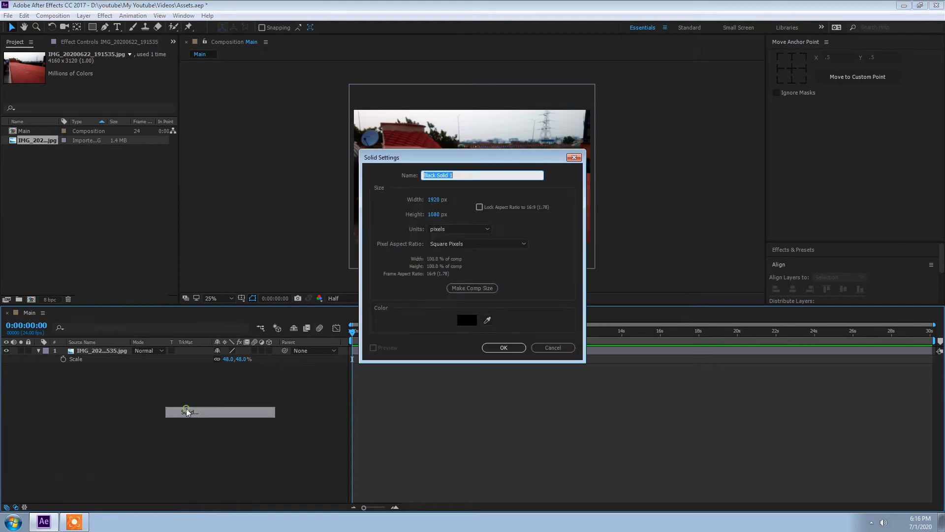
key("BackSpace")
type("E3D")
key("Return")
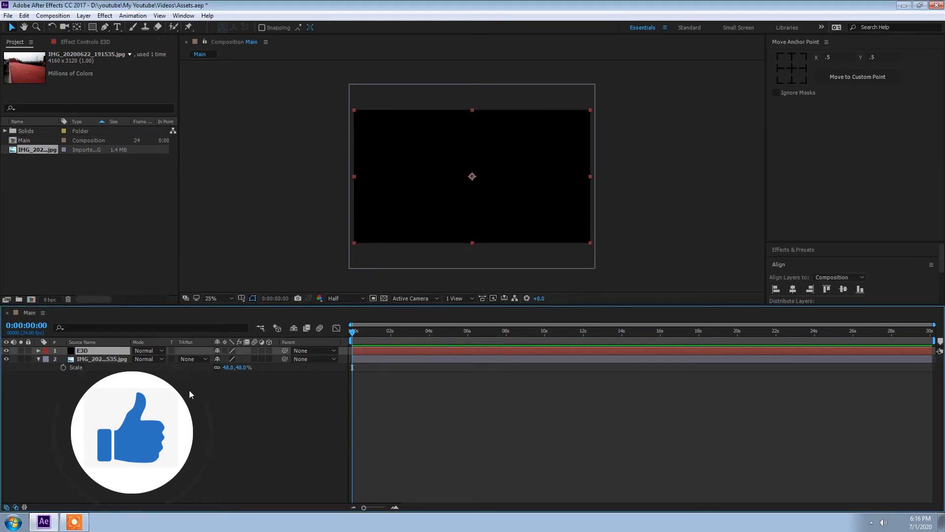
Apply the Video Copilot Element effect to the E3D solid
left_click(105, 15)
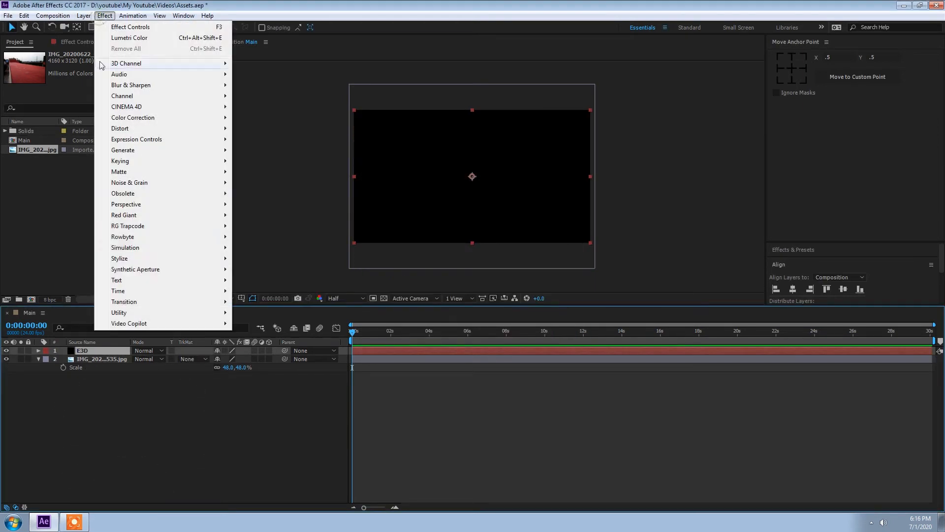
mouse_move(109, 324)
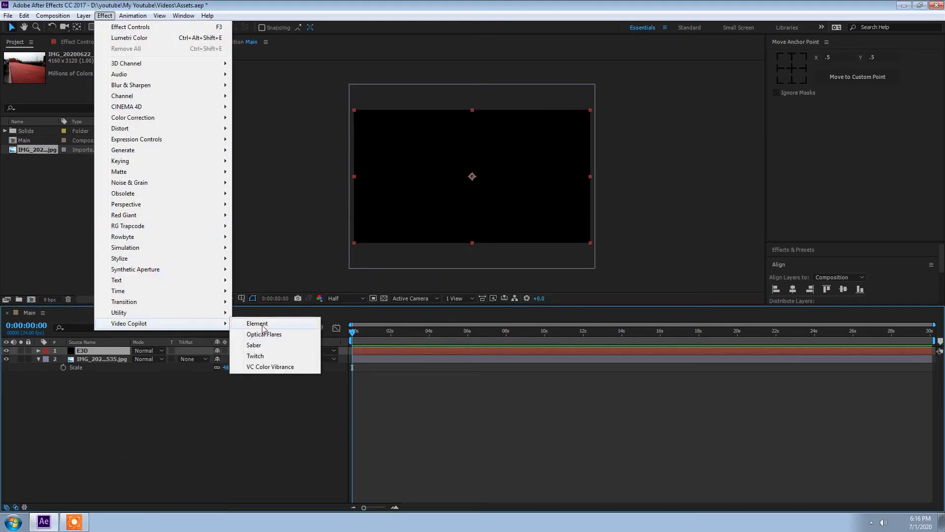
left_click(271, 325)
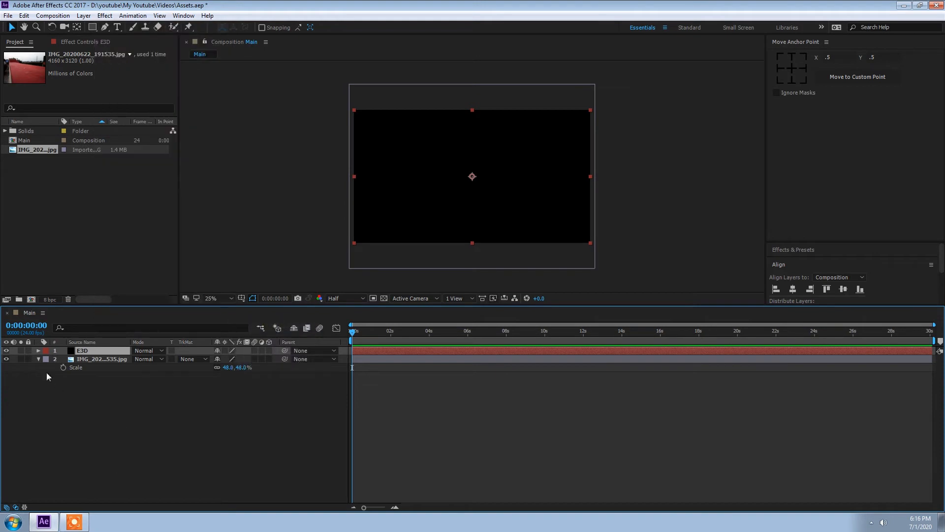
left_click(39, 360)
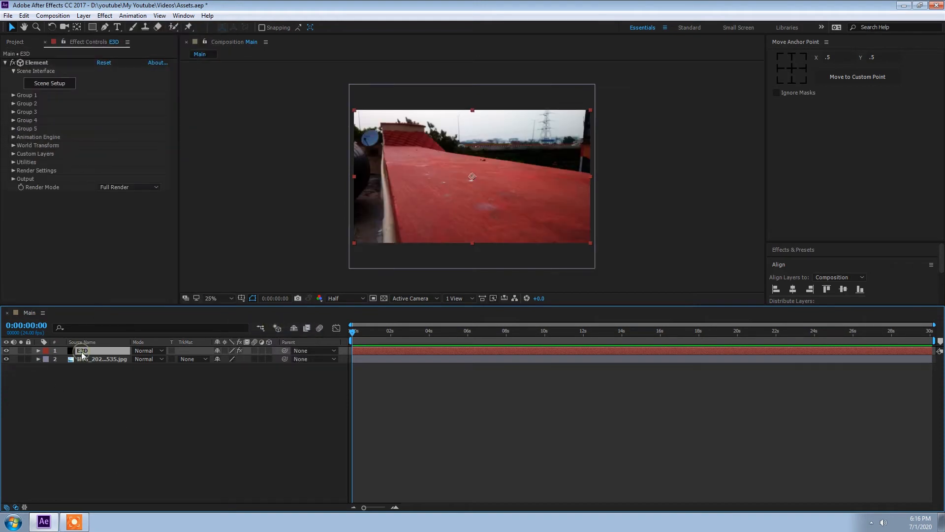
Open Element's Scene Setup and add the trophy model from the Starter_Pack_Physical folder
left_click(56, 87)
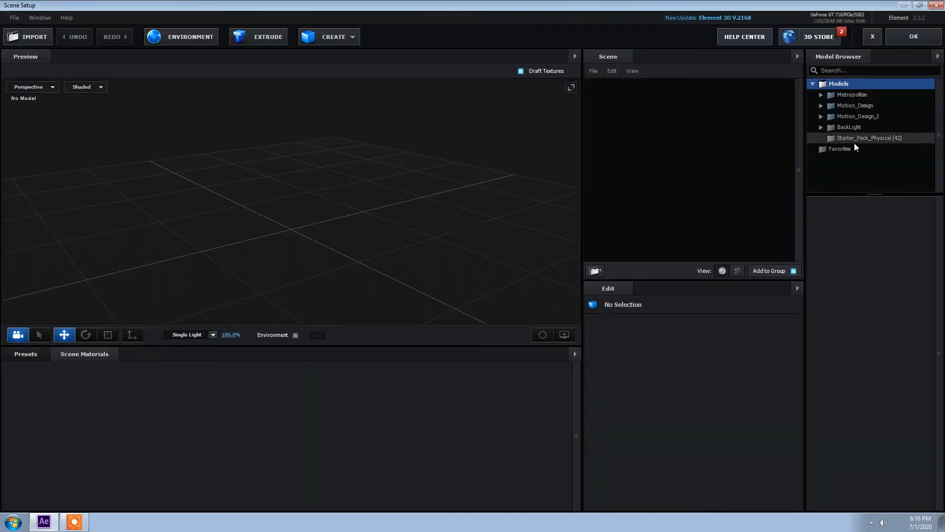
left_click(839, 138)
left_click(839, 137)
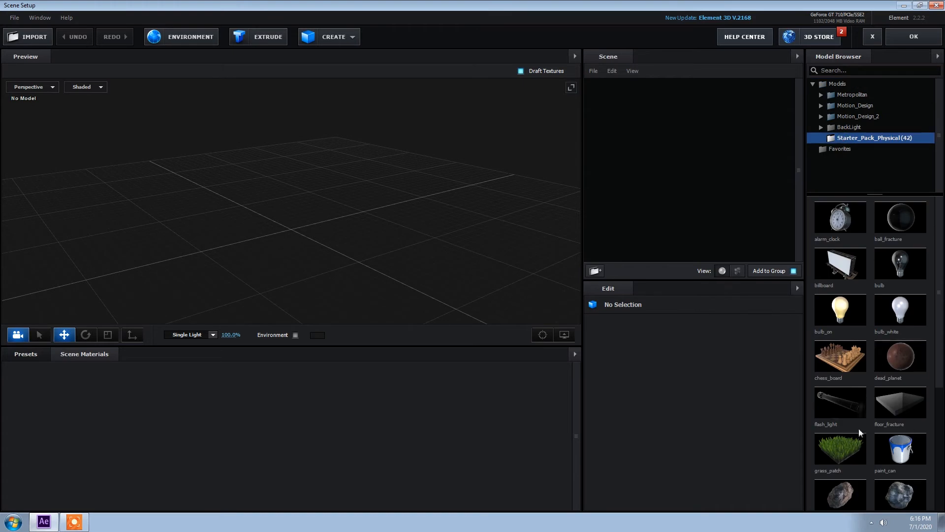
scroll(868, 428, "down", 4)
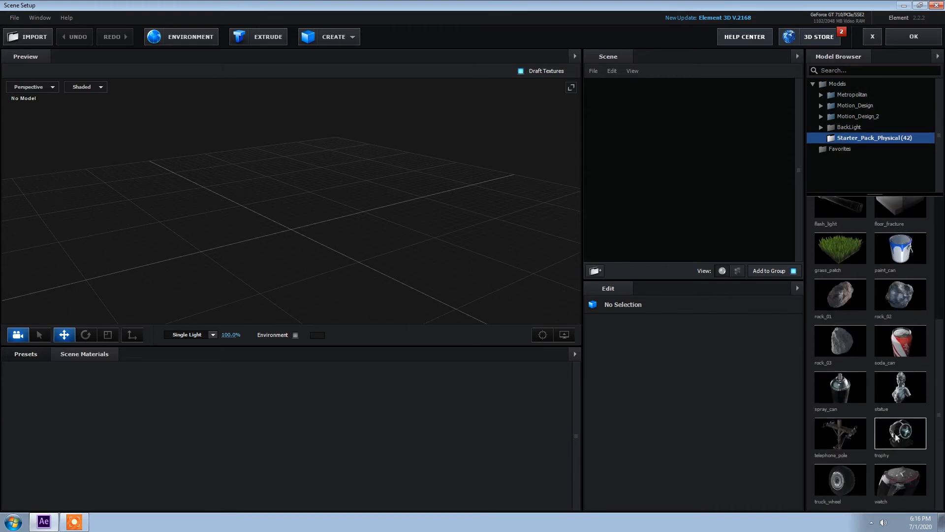
left_click(903, 435)
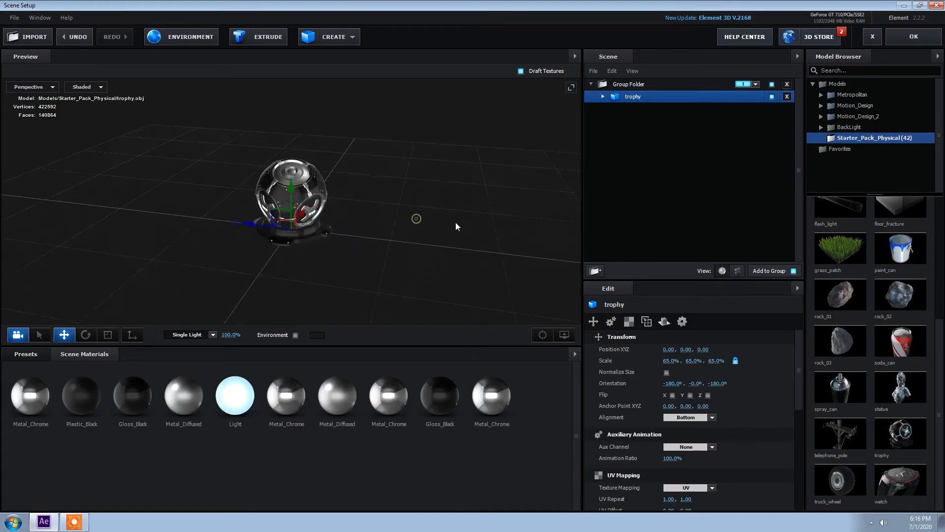
Scale the trophy model up to about 160.6%
left_click_drag(231, 230, 306, 235)
key("ctrl+z")
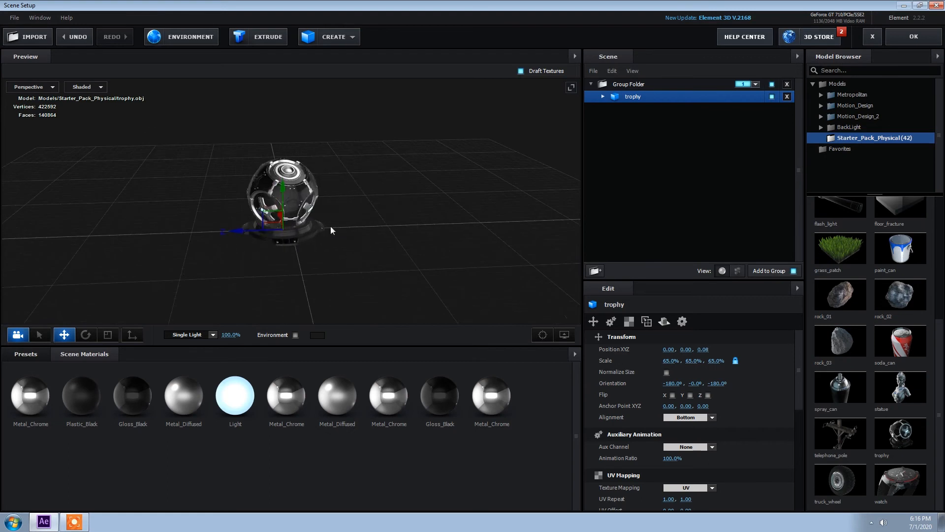
key("r")
left_click_drag(399, 230, 428, 226)
mouse_move(318, 238)
left_mouse_down()
mouse_move(444, 221)
mouse_move(364, 240)
mouse_move(286, 239)
mouse_move(394, 235)
left_mouse_up()
key("w")
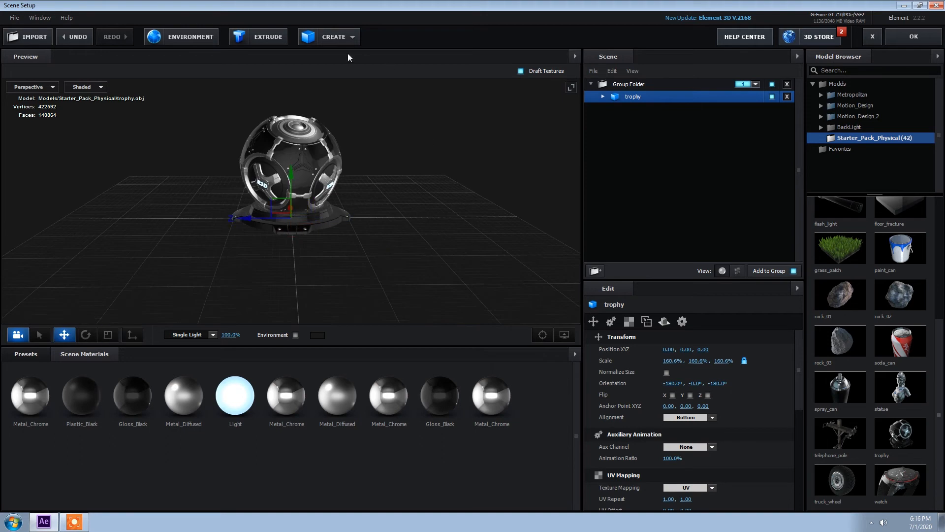
Create a plane model and scale it to about 1140.2% as a floor under the trophy
left_click(335, 37)
left_click(460, 63)
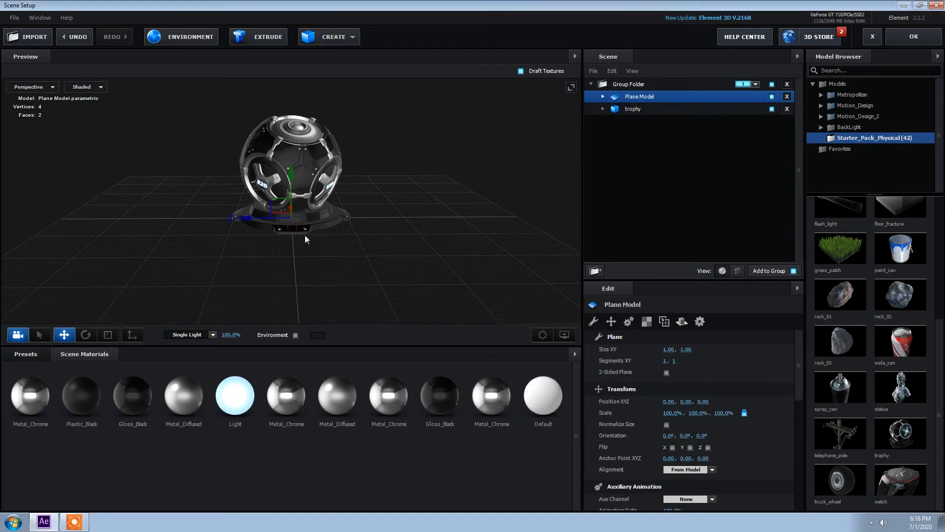
key("r")
mouse_move(303, 217)
left_mouse_down()
mouse_move(375, 240)
mouse_move(345, 232)
mouse_move(354, 220)
mouse_move(561, 237)
left_mouse_up()
left_click_drag(462, 179, 408, 164)
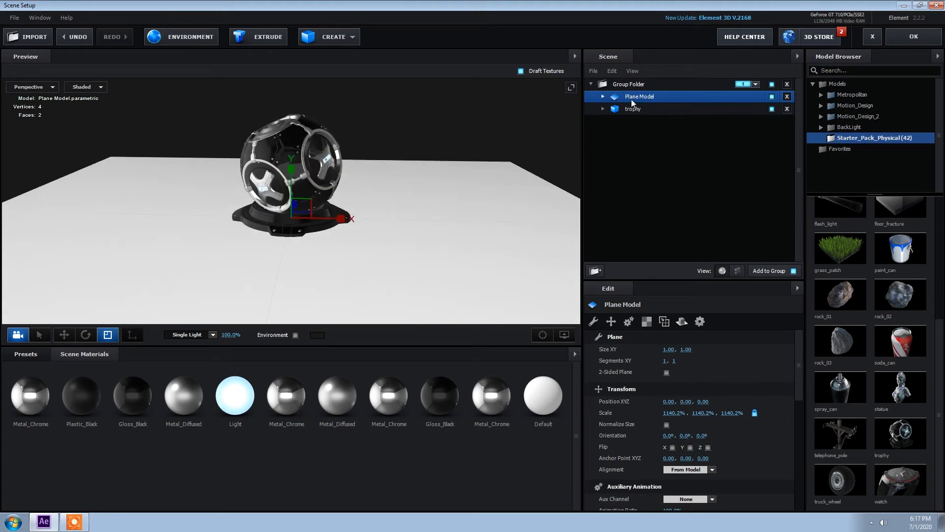
Enable Matte Shadow on the plane's Default material and apply the scene setup
scroll(800, 375, "down", 3)
scroll(800, 375, "down", 4)
left_click(603, 97)
left_click(631, 109)
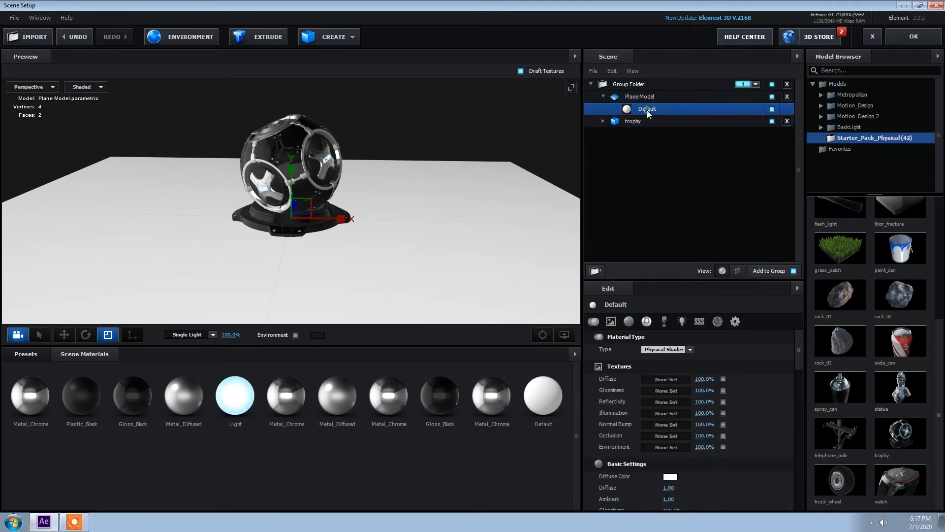
left_click_drag(800, 348, 801, 496)
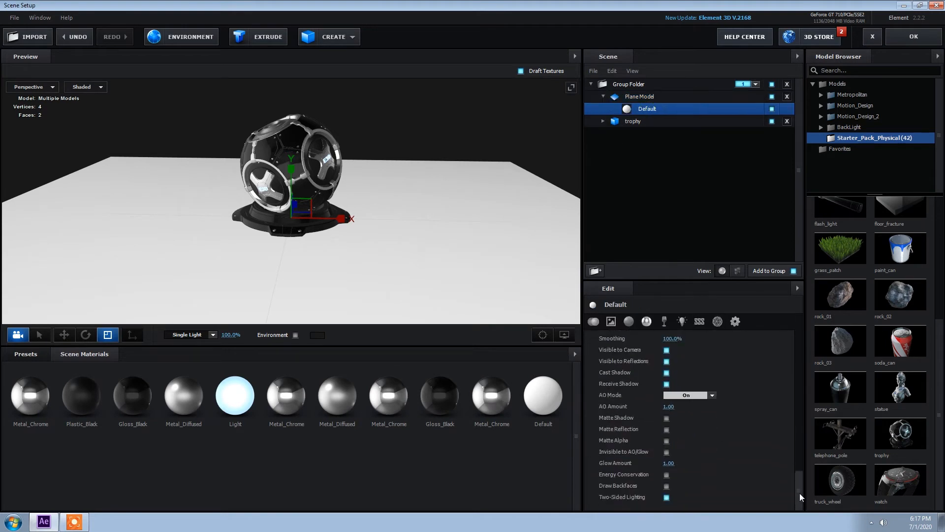
left_click(667, 417)
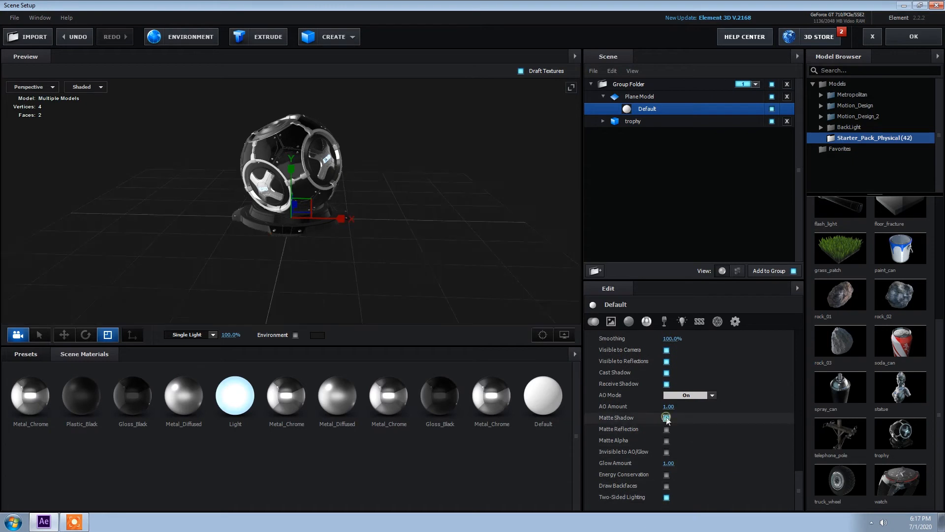
left_click_drag(411, 268, 457, 268)
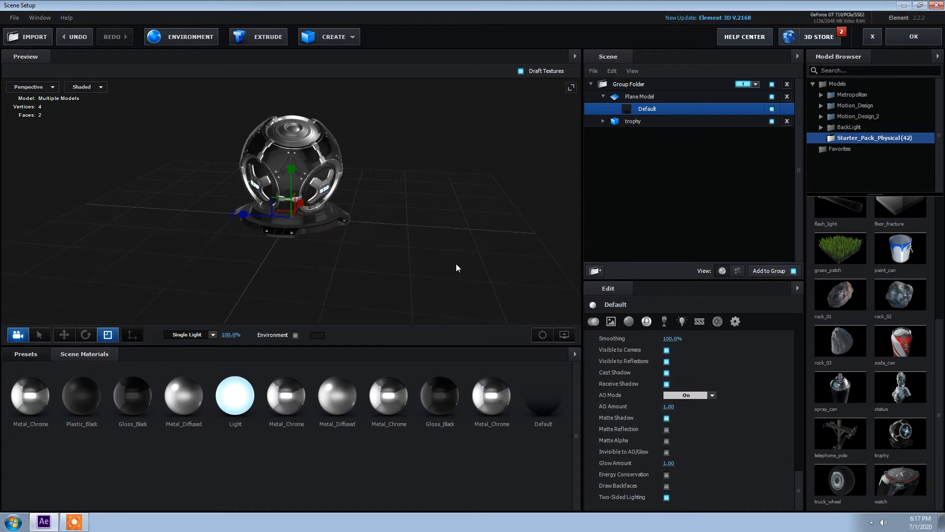
left_click(914, 37)
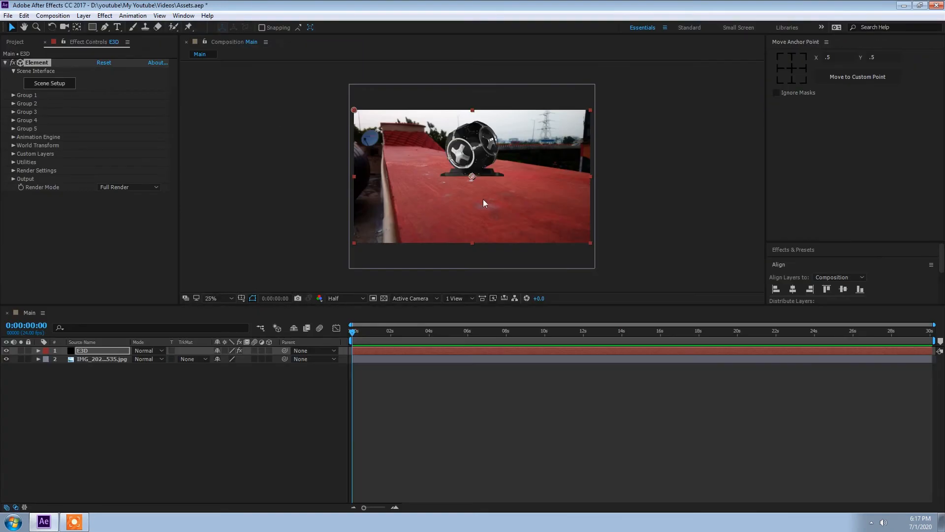
Add a new camera layer using the 50mm preset
right_click(116, 380)
mouse_move(146, 388)
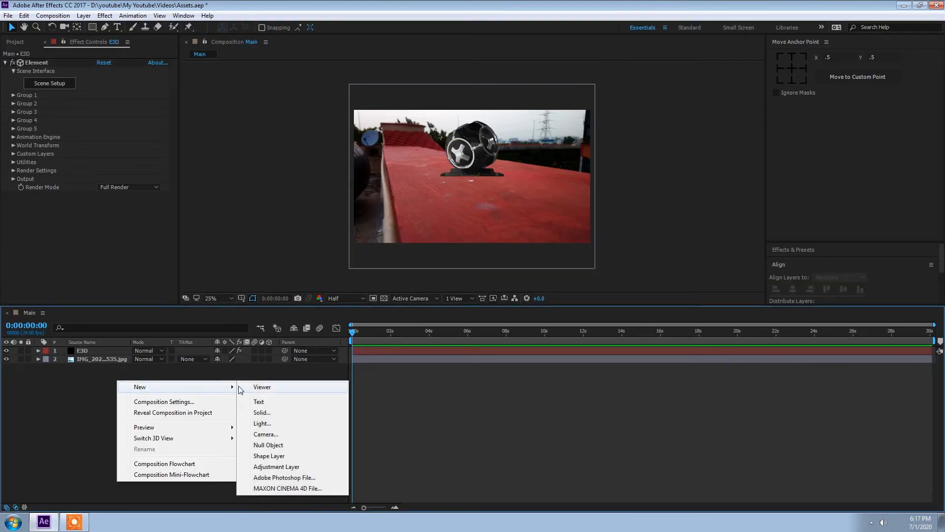
left_click(272, 431)
left_click(536, 185)
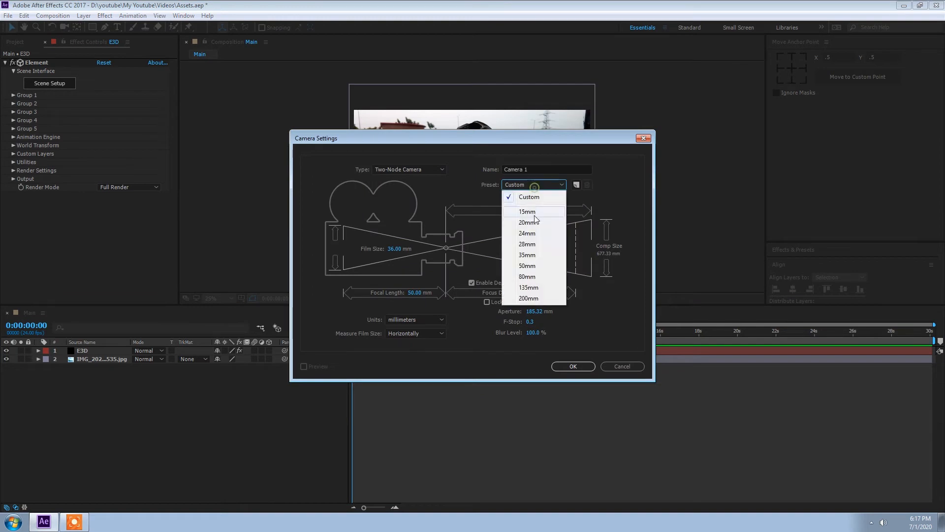
left_click(527, 255)
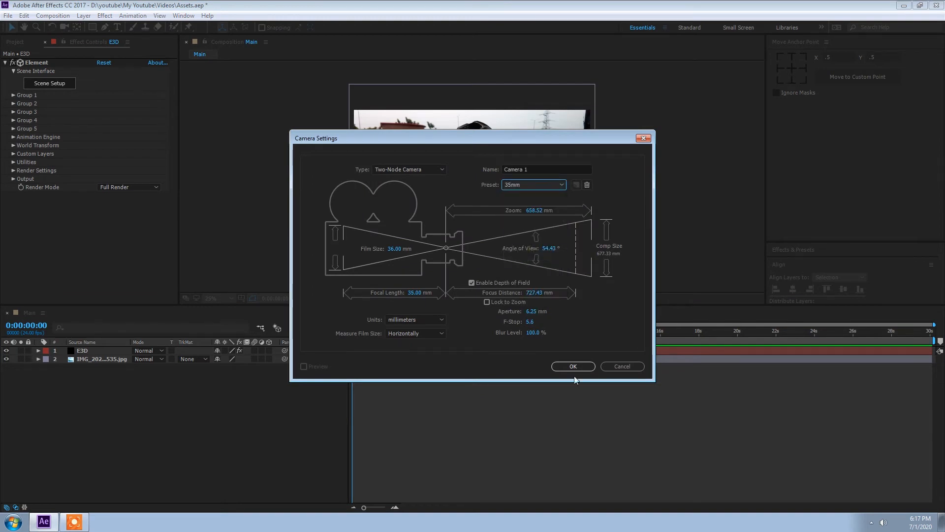
left_click(522, 184)
left_click(525, 277)
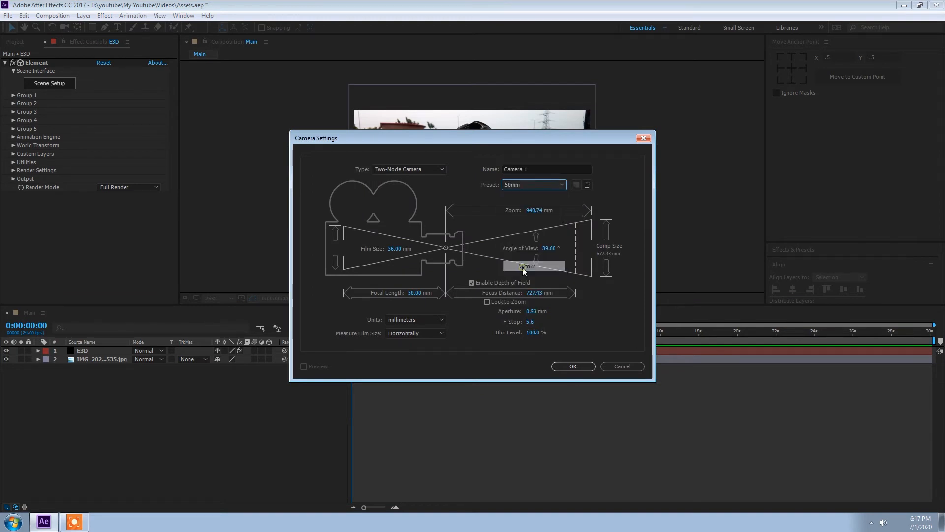
left_click(571, 366)
Orbit and pan the camera to reframe the trophy in the scene
key("c")
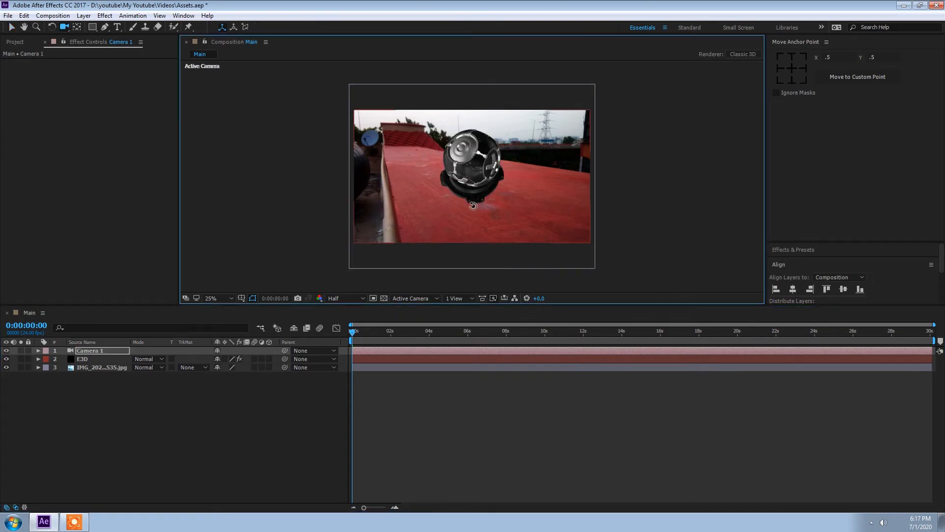
left_click_drag(473, 205, 471, 189)
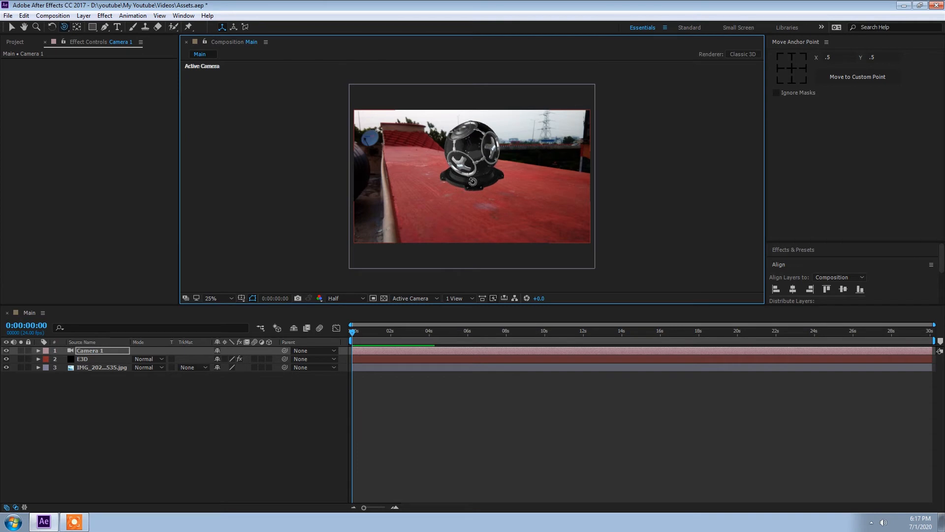
middle_click(460, 190)
left_click_drag(461, 191, 465, 196)
Select the photo layer and turn it into a 3D layer
left_click(89, 367)
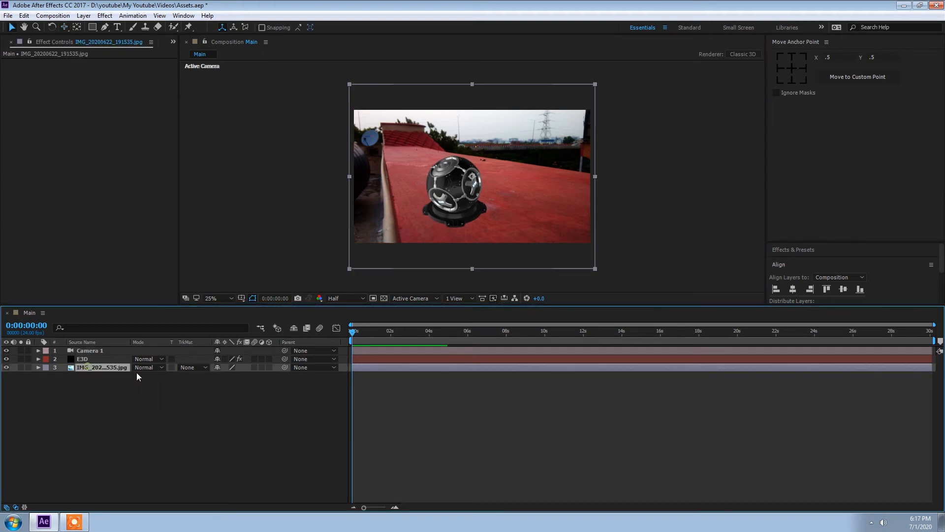
left_click(268, 367)
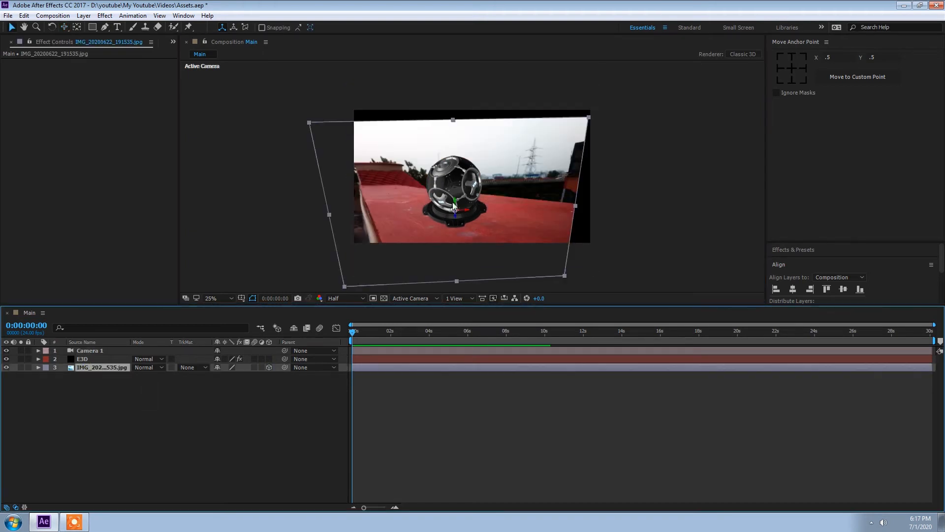
Tilt the photo layer's X orientation to about 342° and reposition it to match the trophy's floor
left_click(38, 367)
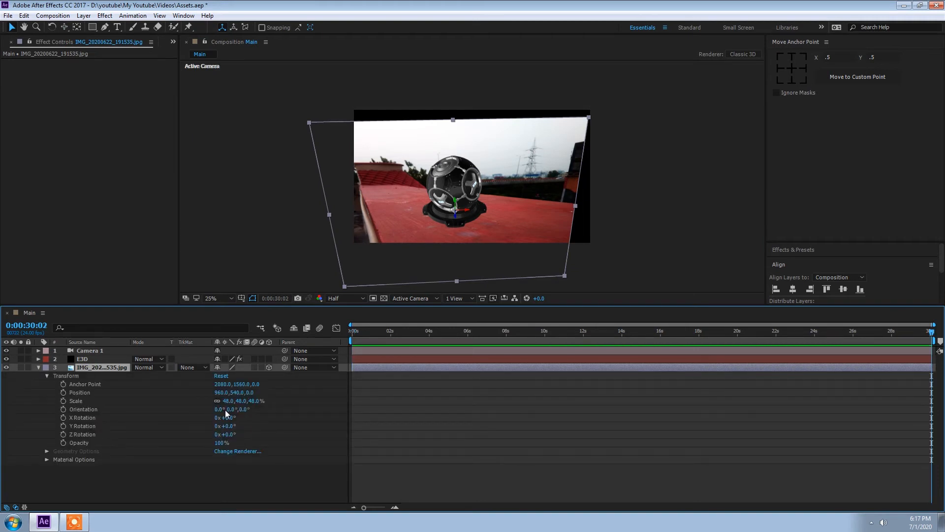
left_click_drag(230, 410, 211, 413)
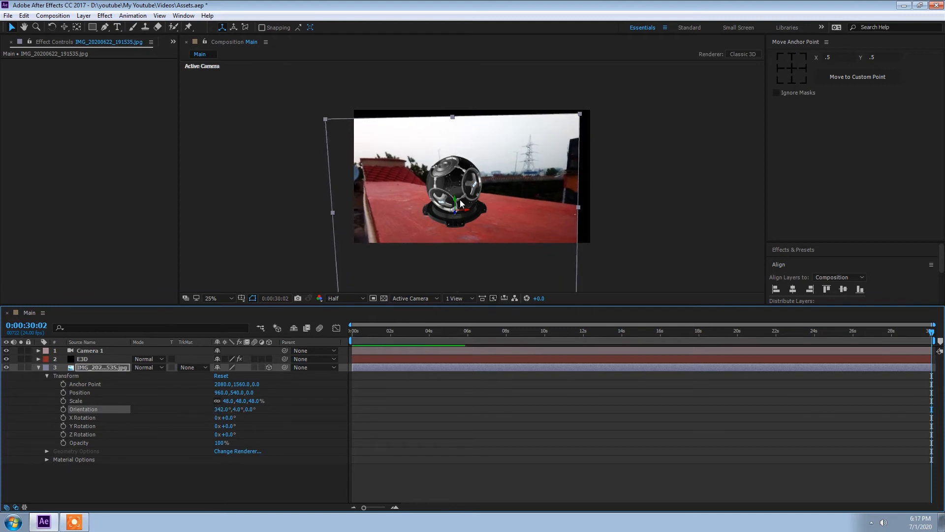
left_click_drag(457, 201, 480, 186)
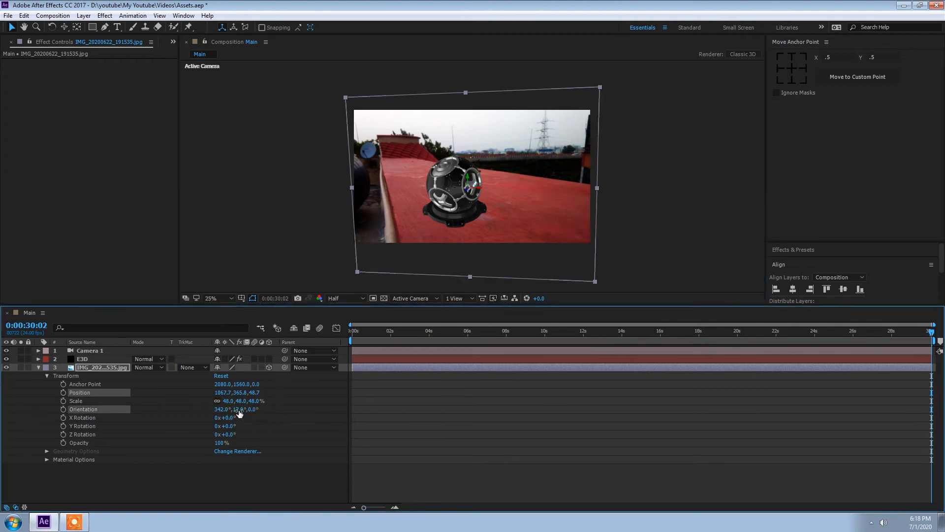
key("ctrl+z")
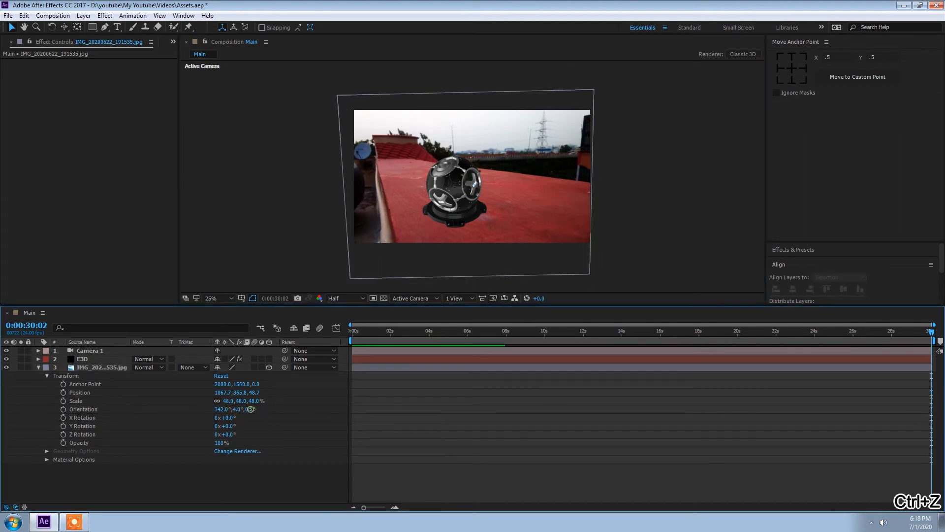
Set the photo layer's orientation Z value to 2° and Y value to 3°
left_click_drag(250, 409, 253, 409)
left_click(252, 410)
type("2")
key("Return")
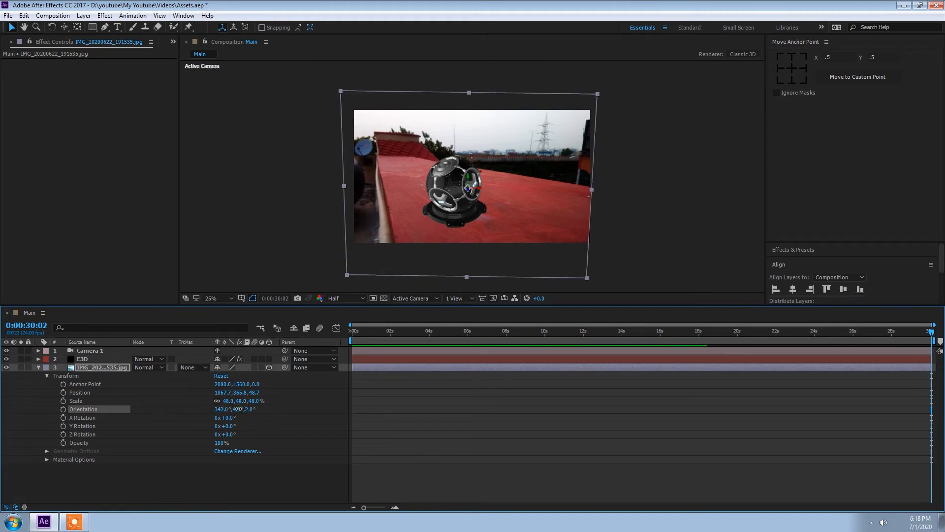
left_click_drag(238, 409, 241, 409)
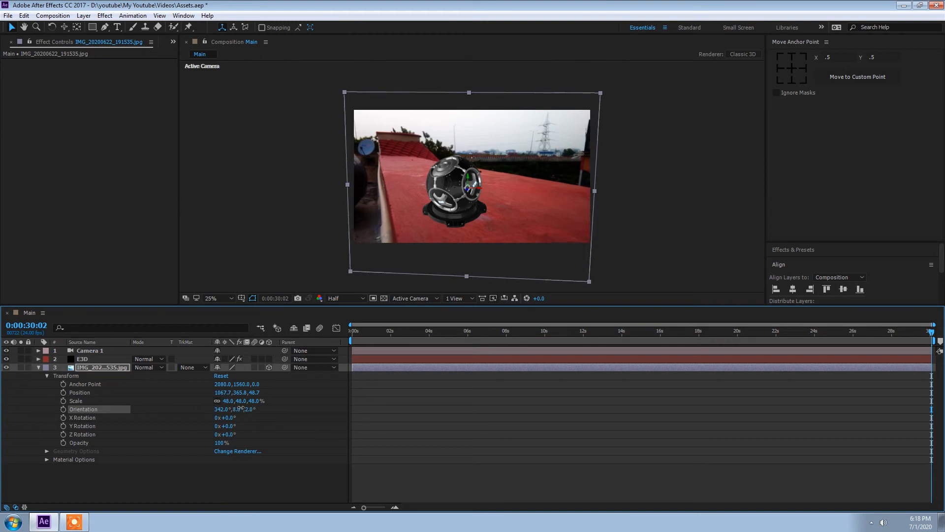
key("ctrl+z")
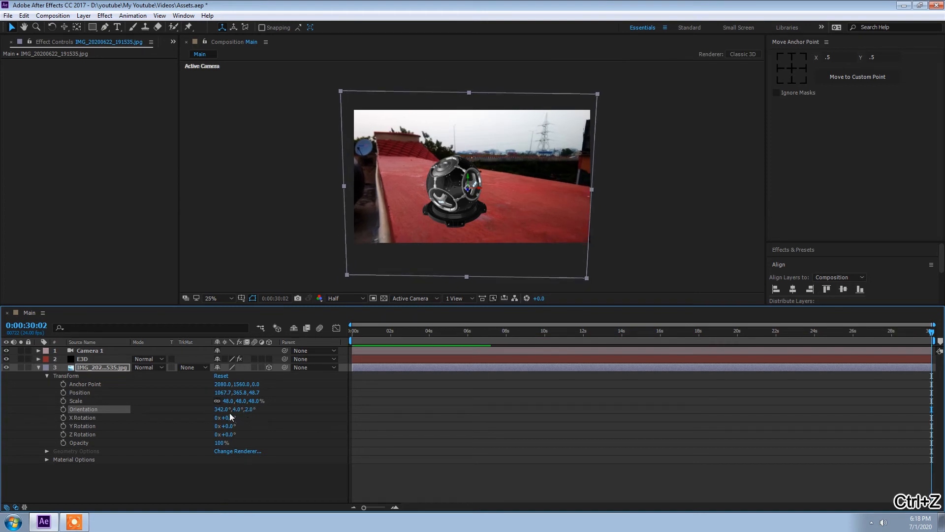
left_click(234, 410)
type("3")
key("Return")
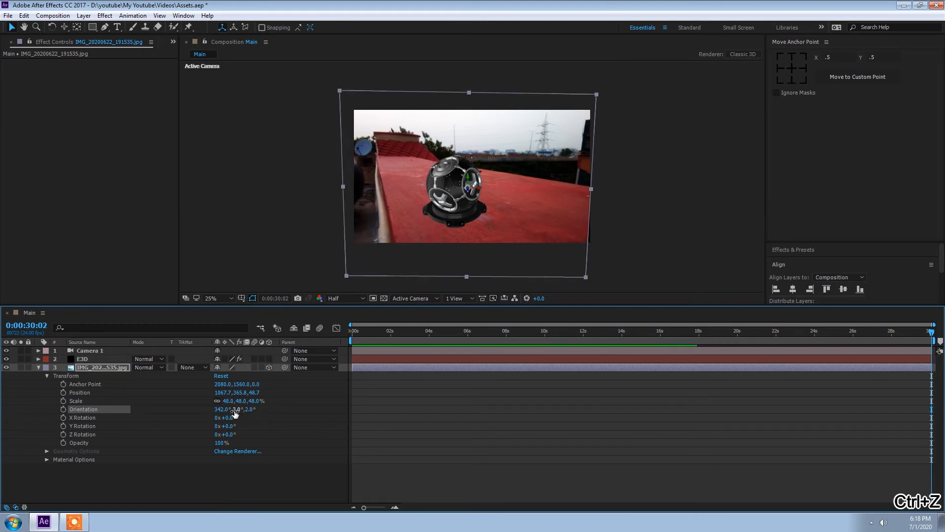
Fine-tune the photo layer's X orientation and nudge its position slightly in the viewer
left_click_drag(219, 410, 213, 410)
key("space")
left_click_drag(481, 188, 477, 188)
key("space")
left_click(38, 368)
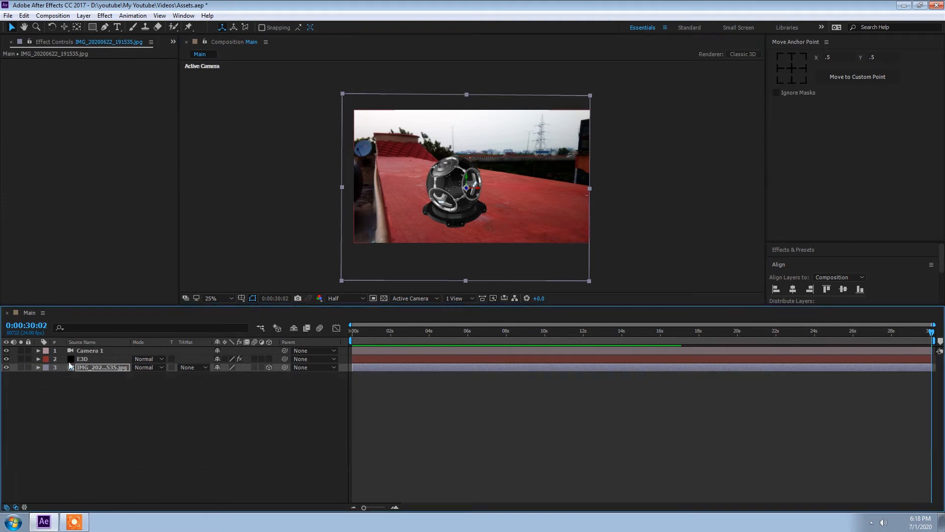
Select the E3D layer and set its Particle Replicator Position Z to 150
left_click(82, 359)
left_click(13, 95)
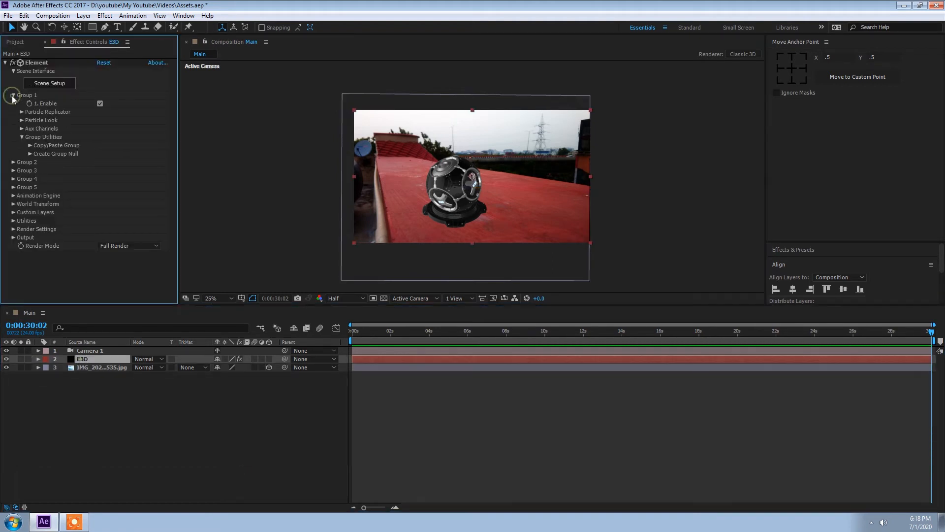
left_click(22, 120)
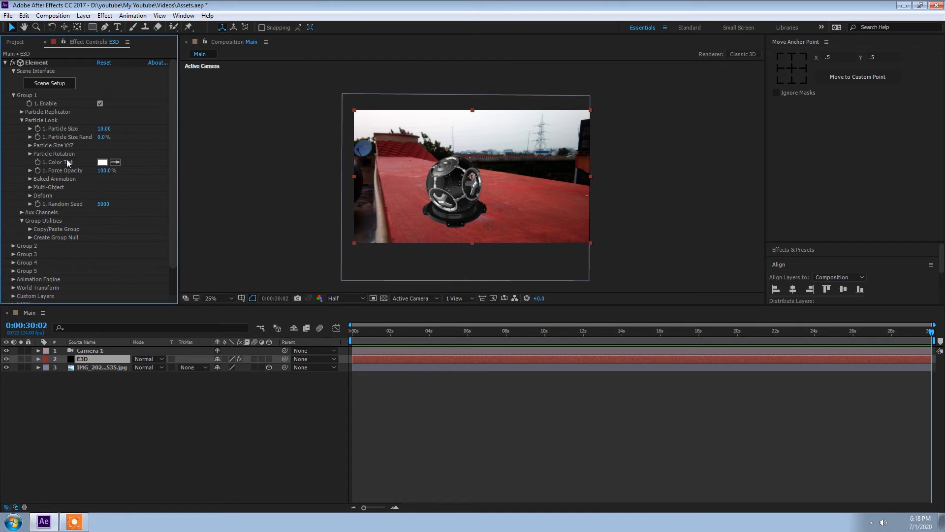
left_click(30, 146)
left_click(30, 146)
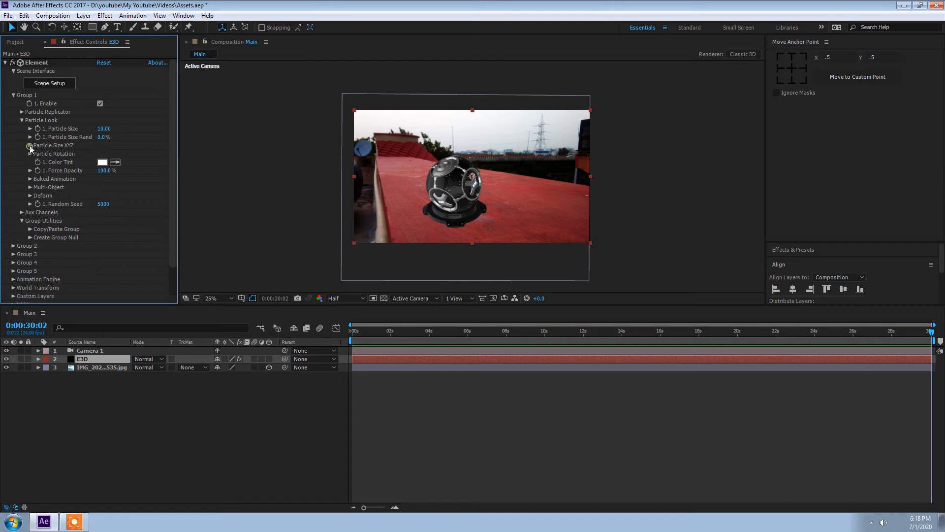
left_click(21, 120)
left_click(21, 112)
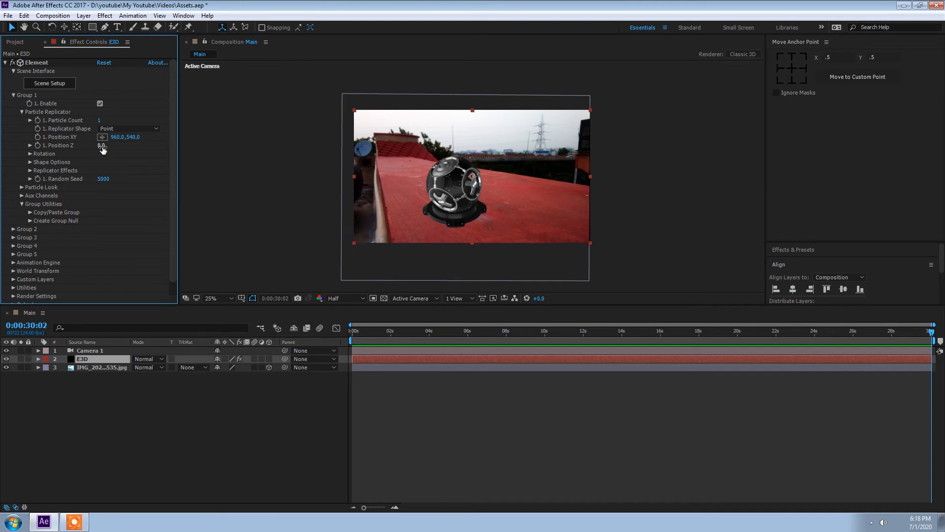
left_click(30, 162)
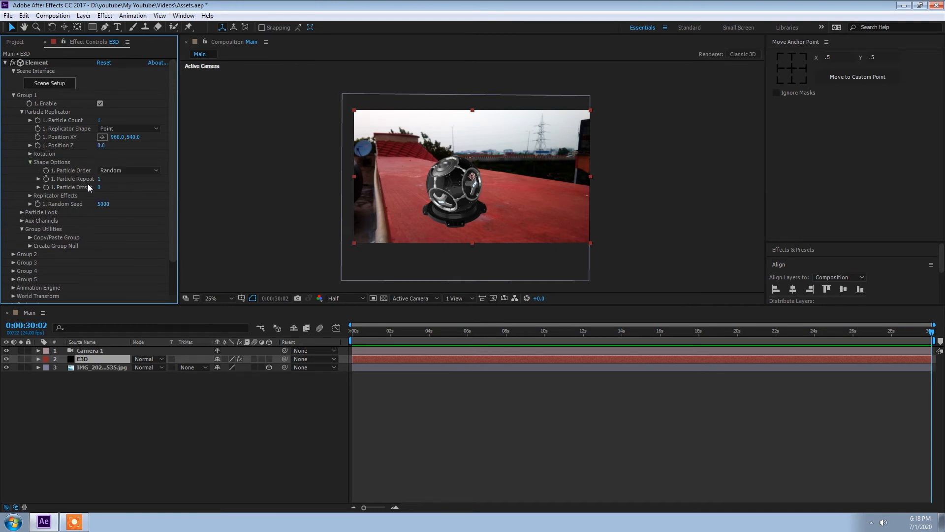
left_click(101, 146)
type("150")
key("Return")
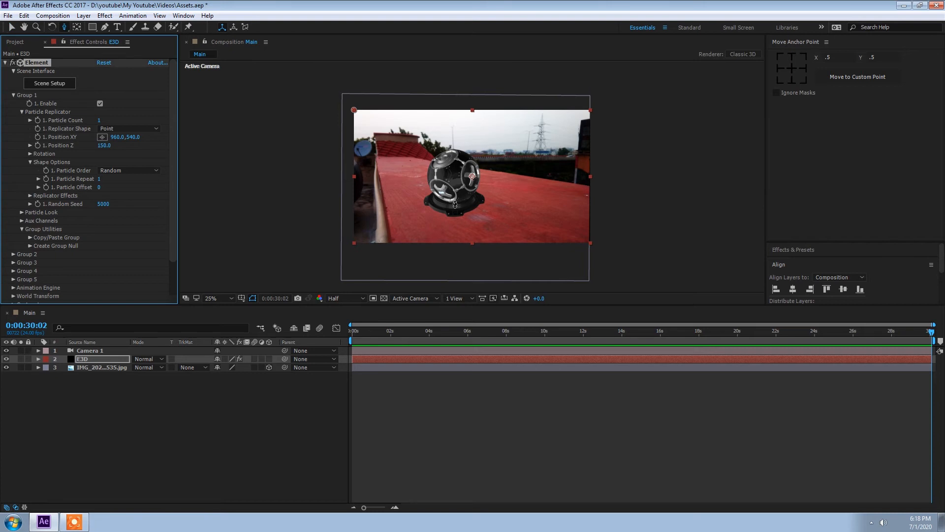
left_click_drag(455, 203, 454, 199)
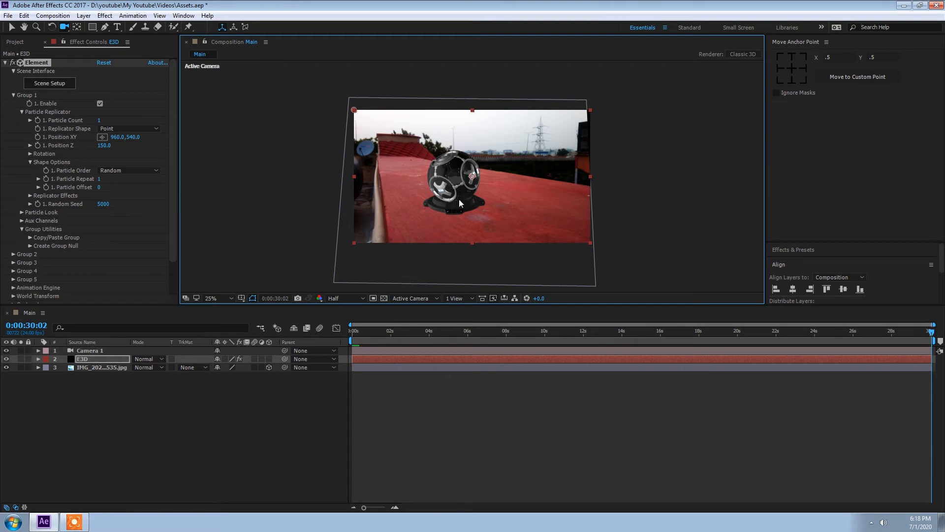
key("ctrl+z")
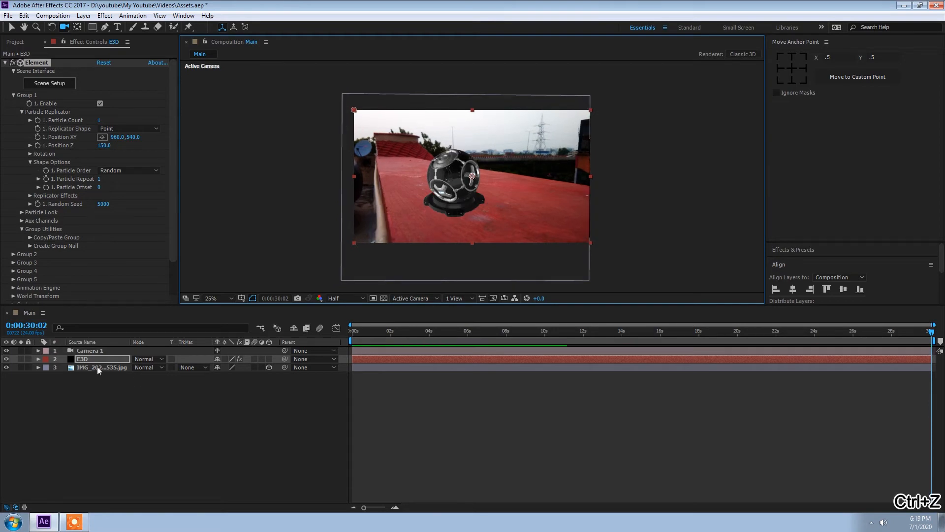
left_click(97, 367)
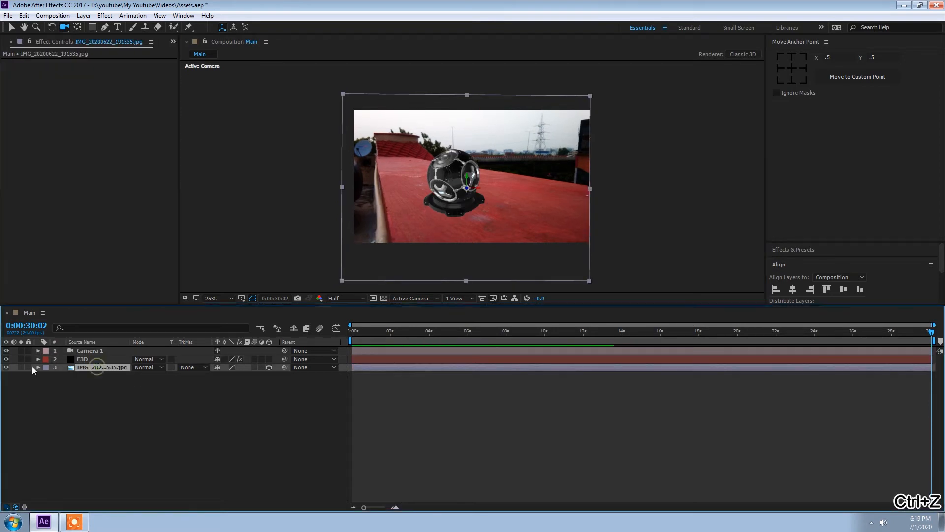
left_click(96, 358)
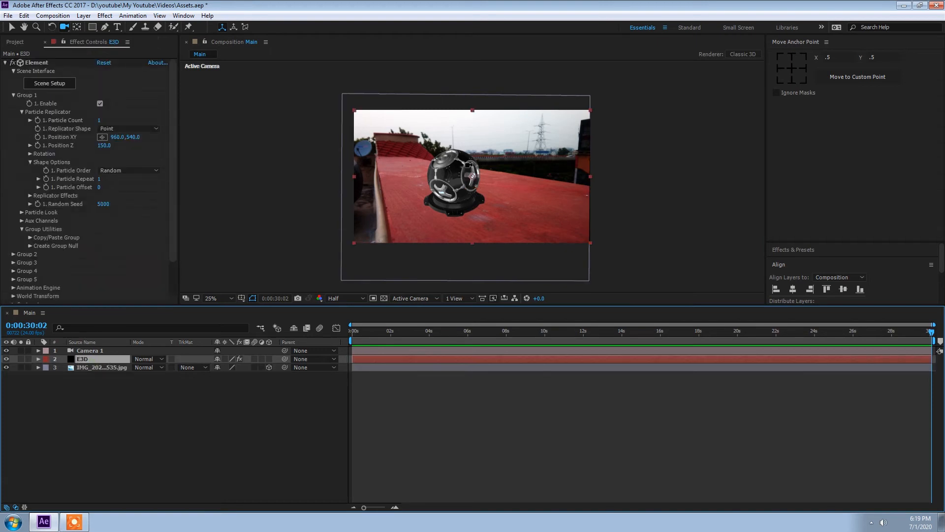
Set the E3D replicator's X rotation to about -8°
left_click(30, 162)
left_click(30, 154)
left_click_drag(112, 170, 109, 162)
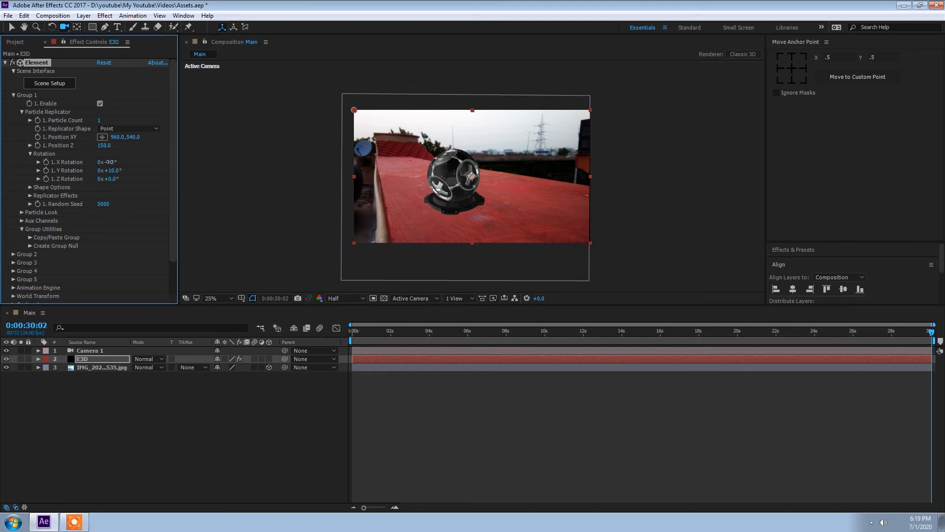
left_click_drag(110, 162, 108, 162)
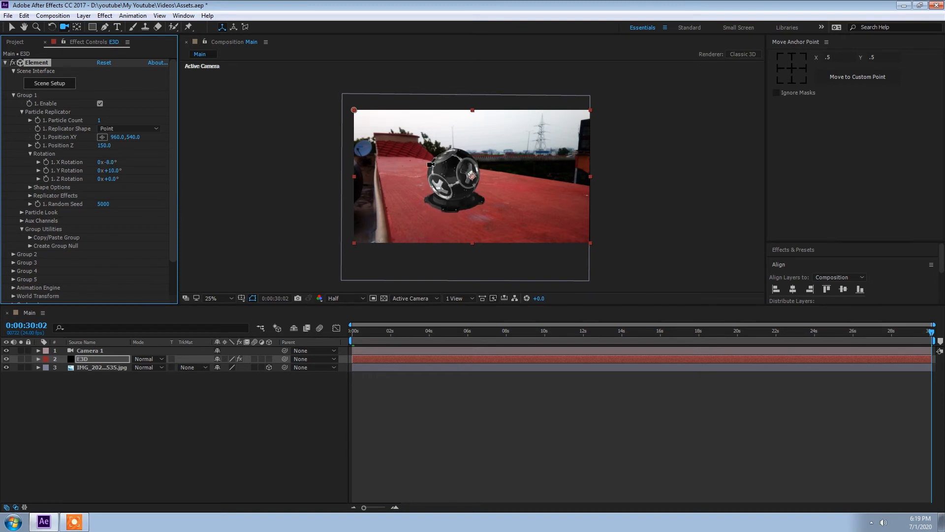
Undo the last four actions
key("c")
key("ctrl+z")
key("ctrl+z")
key("ctrl+z")
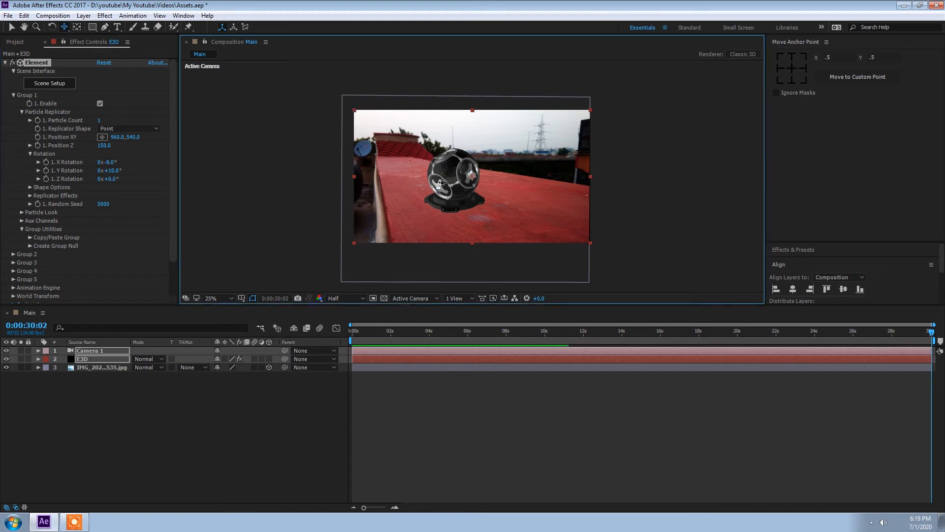
key("ctrl+z")
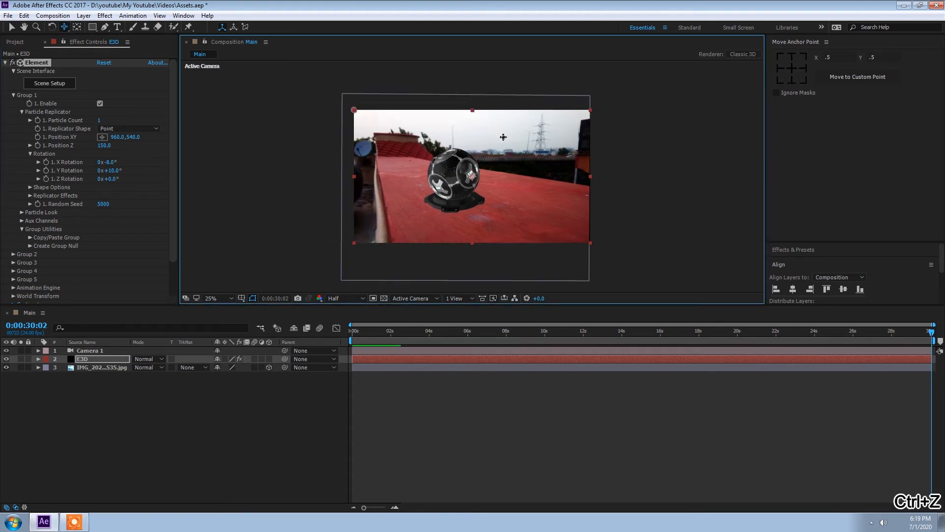
left_click(135, 314)
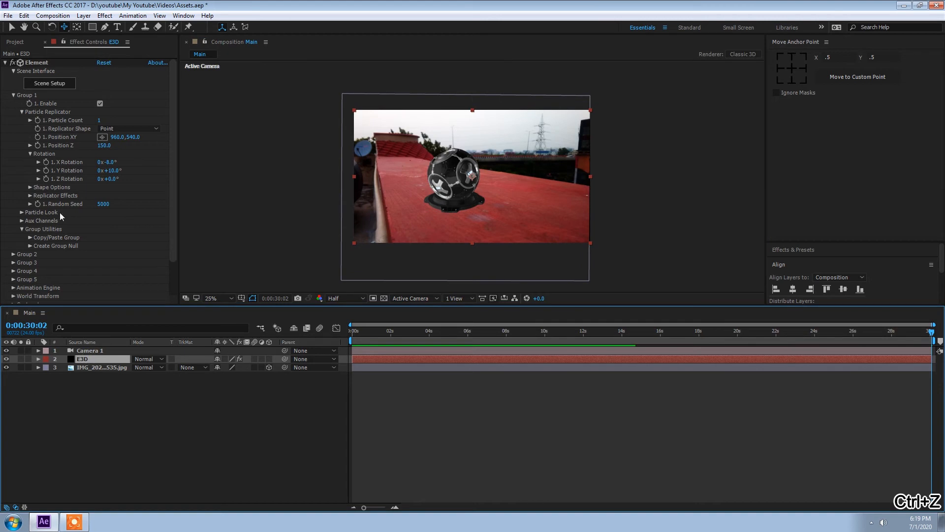
Move the replicator's Position XY to 871, 598 and set its Position Z to 50
left_click(31, 154)
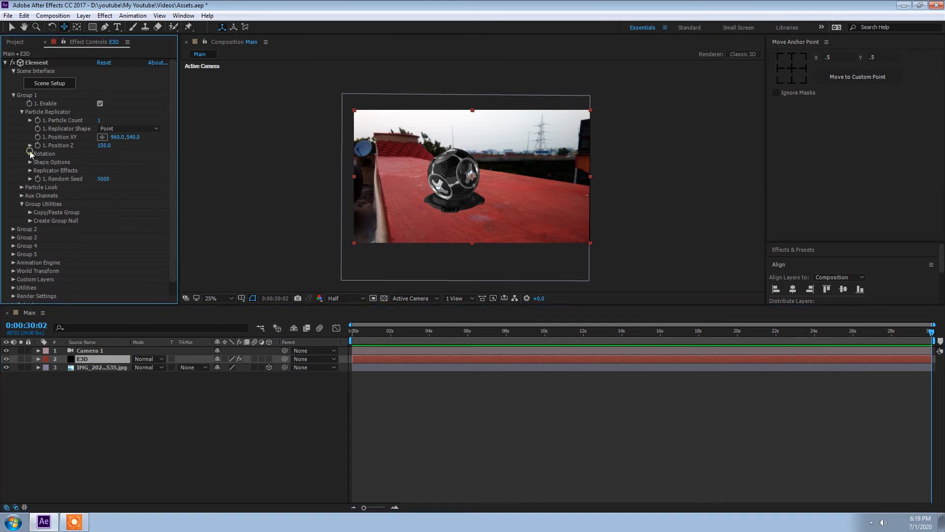
left_click_drag(121, 142, 158, 139)
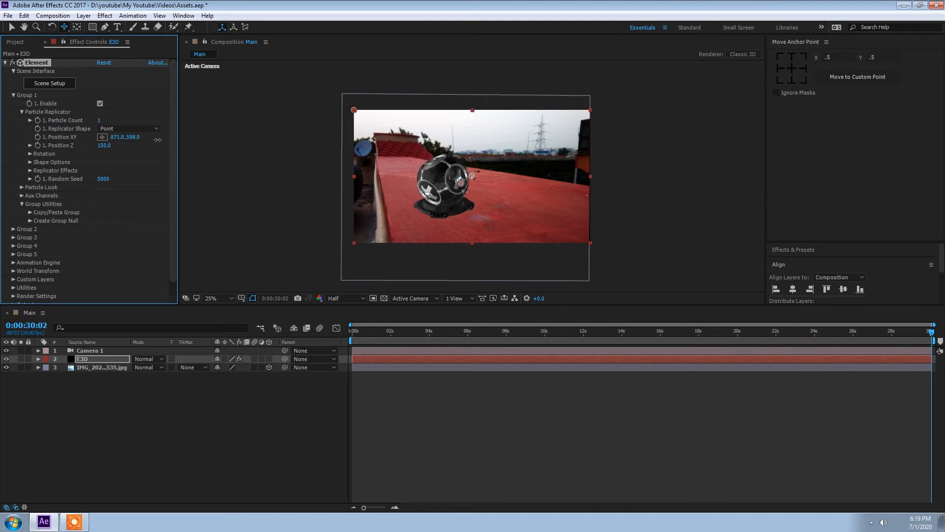
left_click(104, 146)
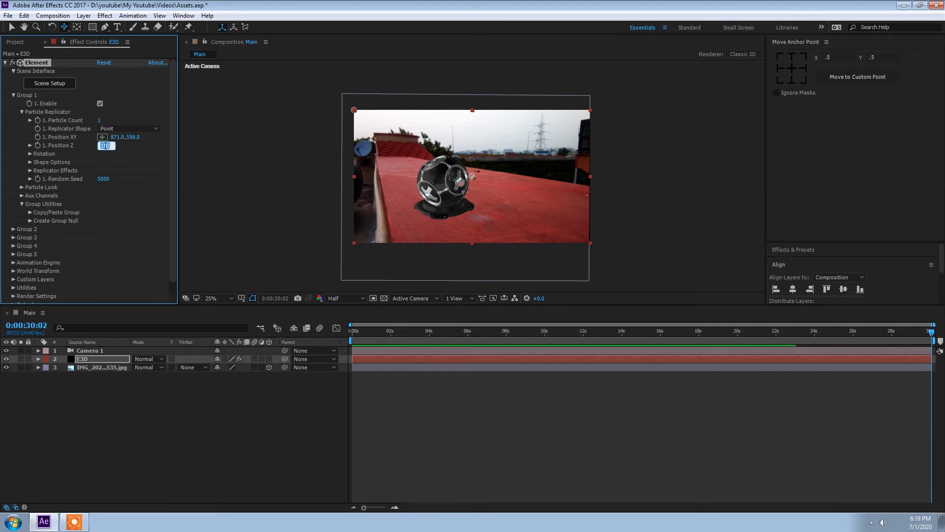
type("90")
key("Return")
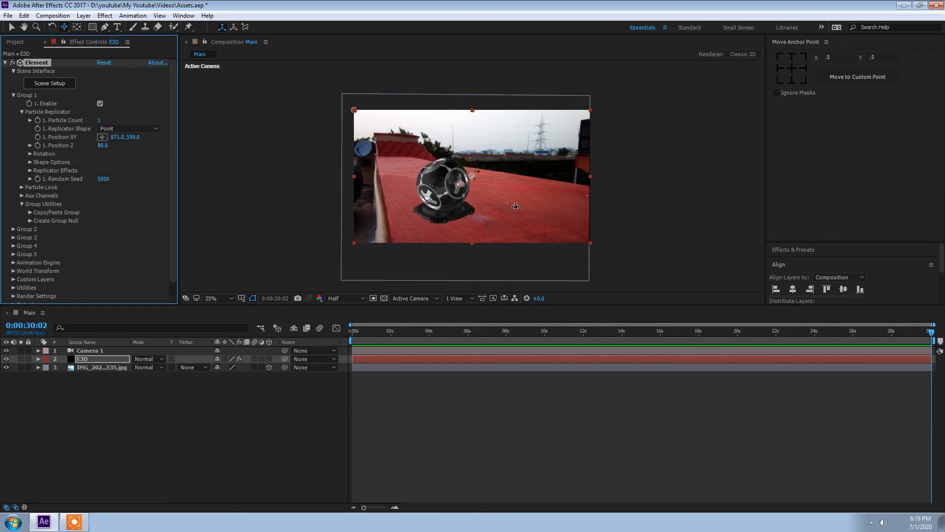
left_click(103, 145)
type("50")
key("Return")
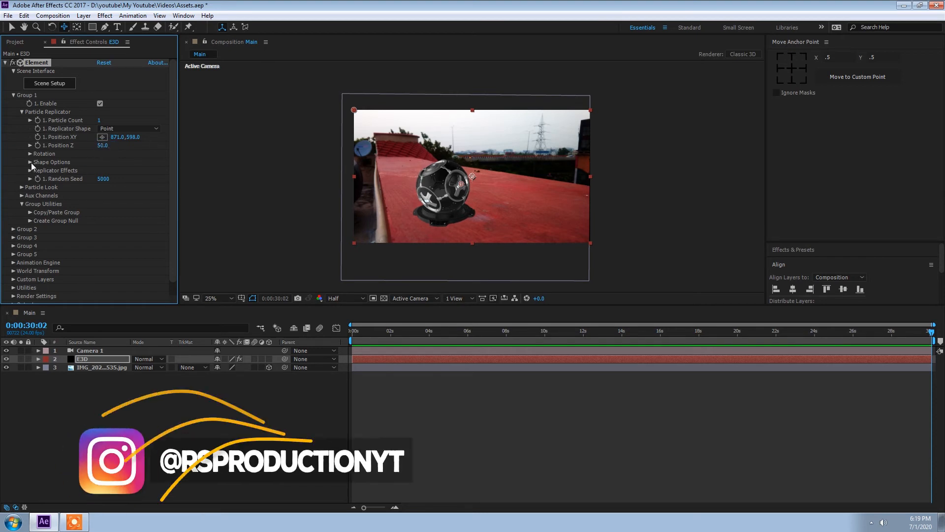
Set the E3D particle size to 12
left_click(30, 162)
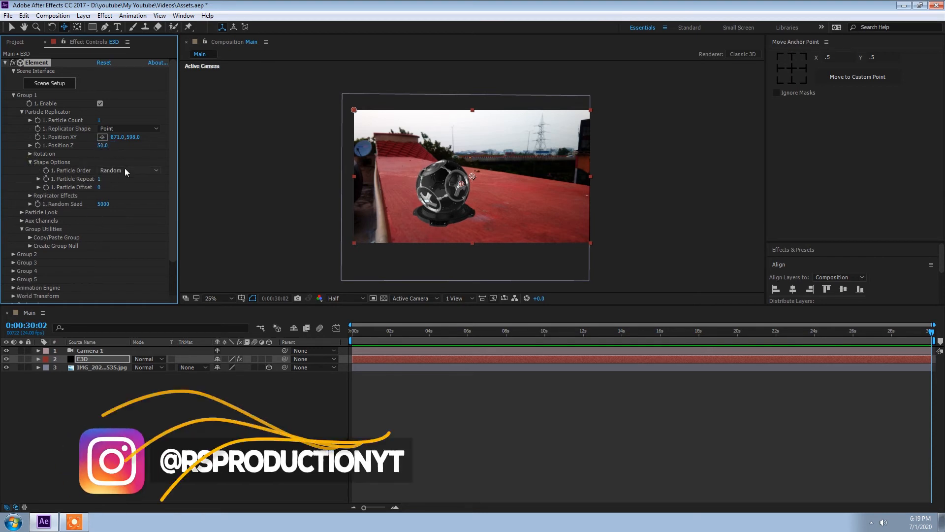
left_click(22, 111)
left_click(22, 121)
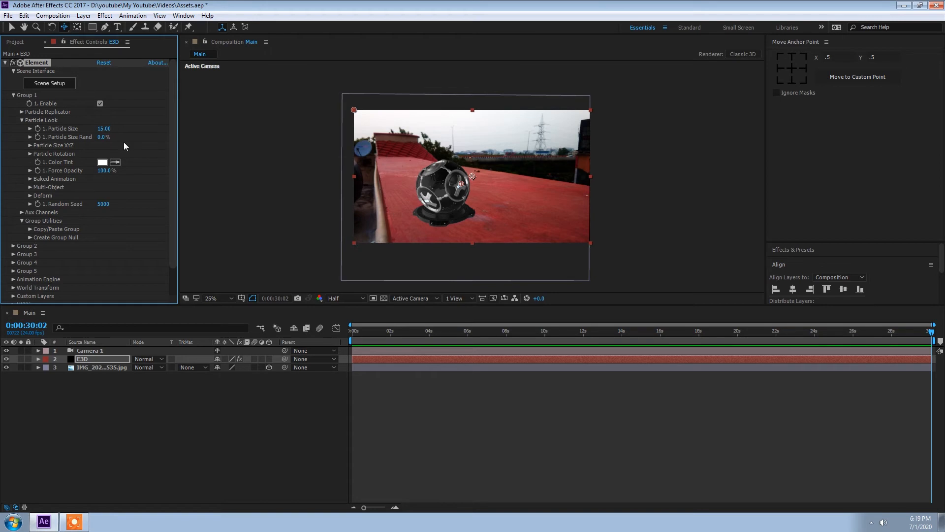
left_click(104, 129)
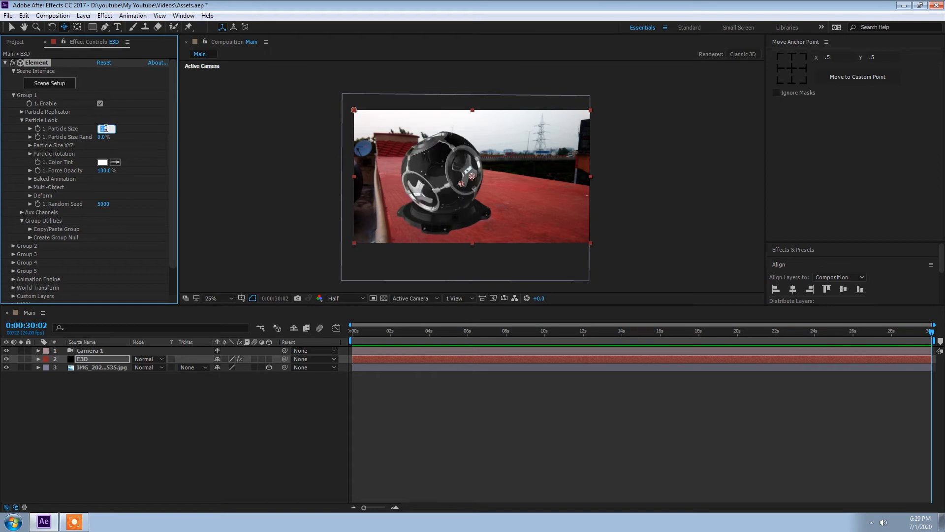
key("Return")
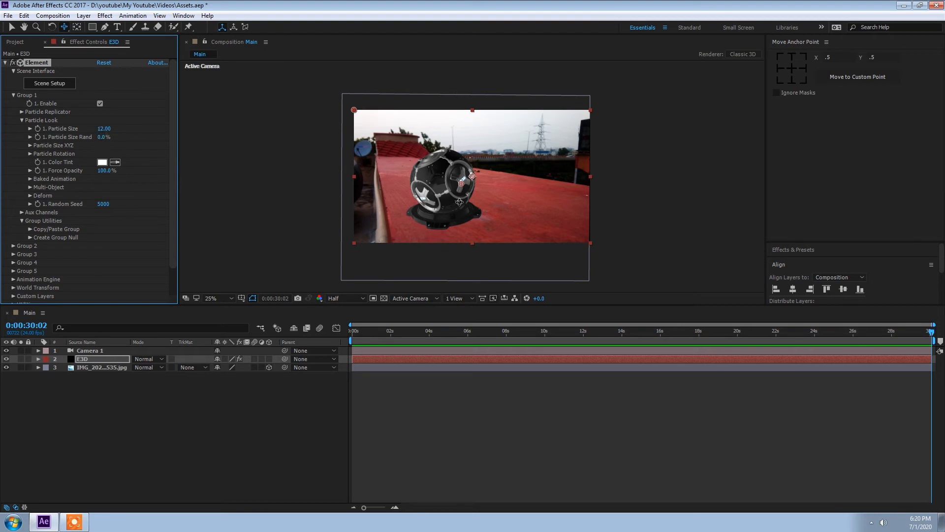
Nudge the photo layer's position slightly in the viewer
key("v")
left_click(376, 101)
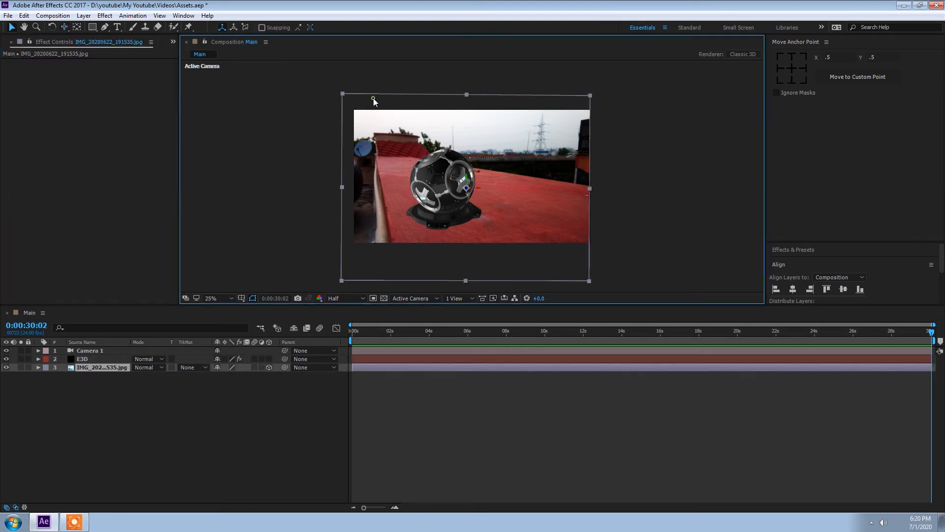
left_click_drag(477, 190, 483, 190)
left_click(85, 369)
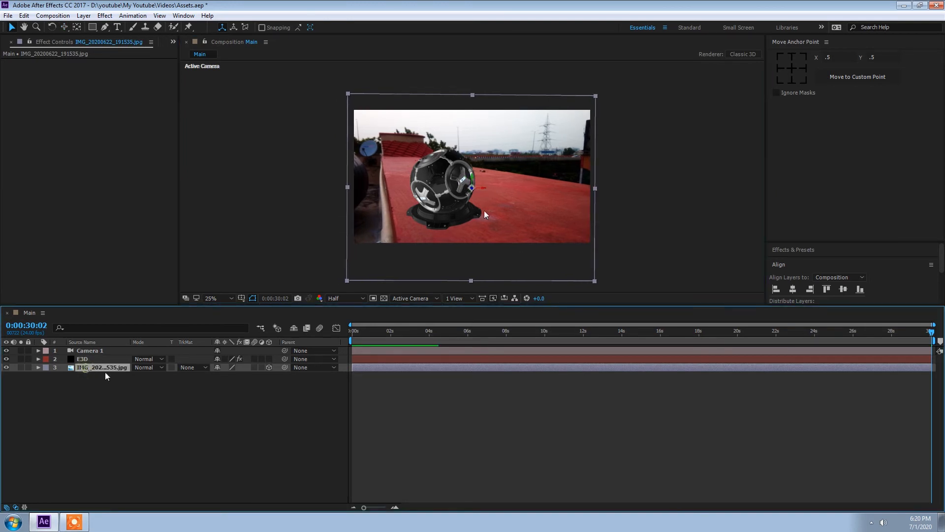
left_click(129, 387)
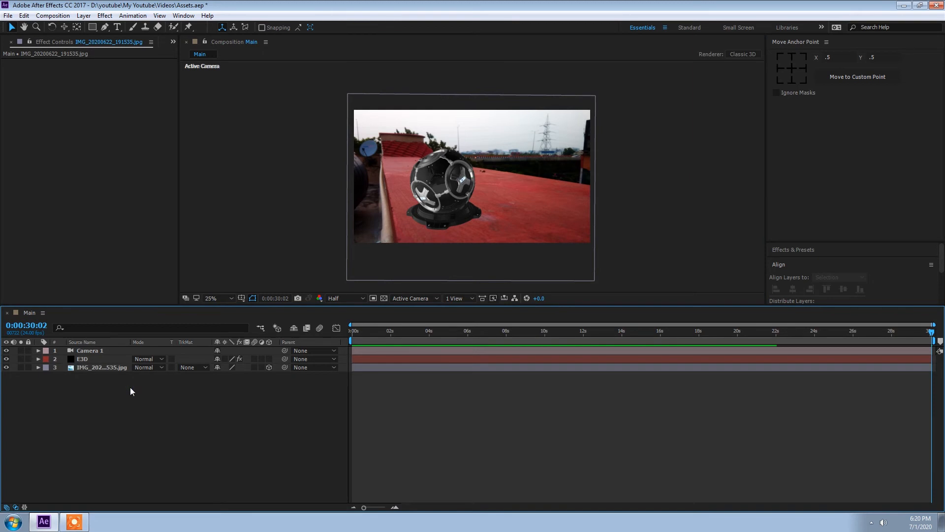
Add a new parallel light layer
right_click(130, 387)
mouse_move(150, 393)
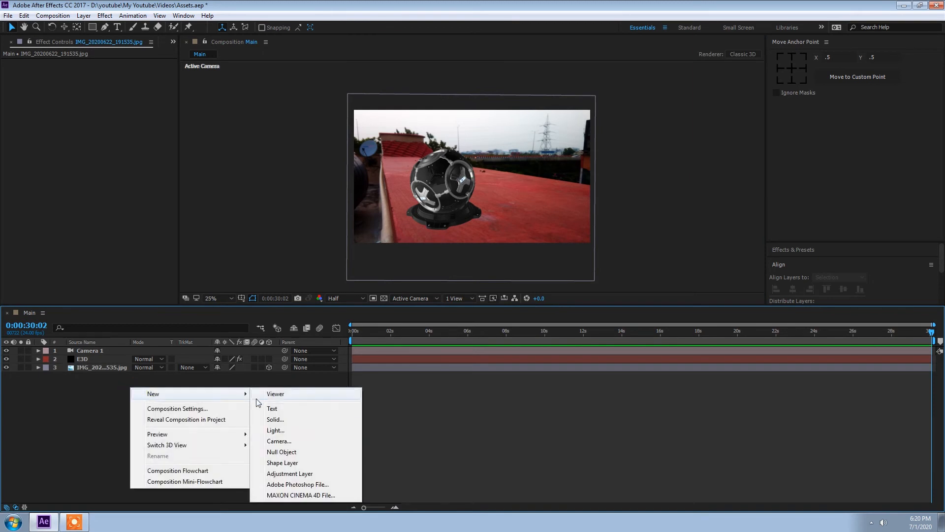
left_click(271, 430)
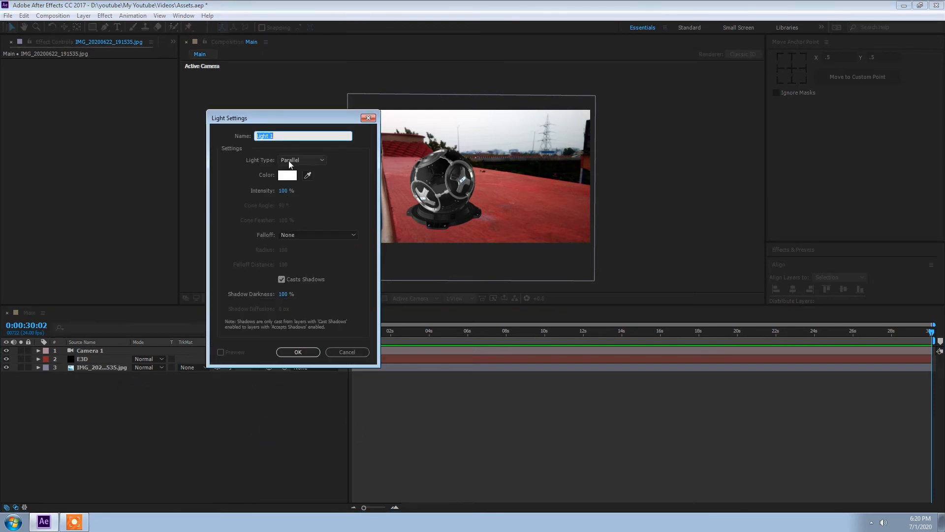
left_click(300, 352)
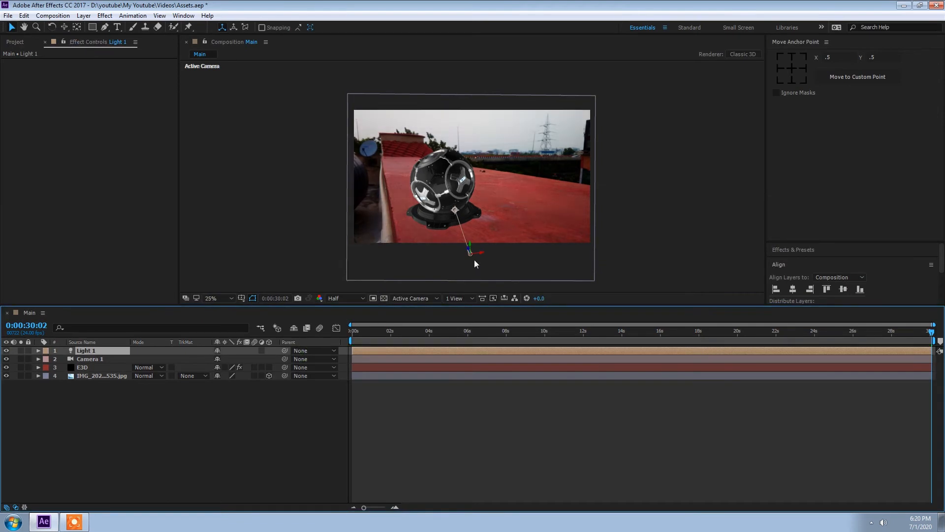
Move the light to the upper left of the scene and aim its point of interest at the trophy
left_click_drag(418, 252, 334, 116)
left_click_drag(455, 210, 418, 164)
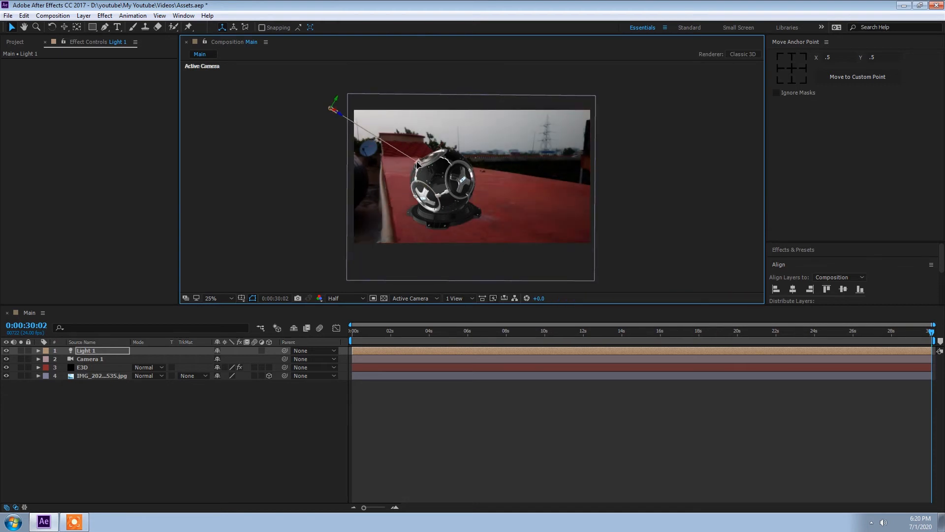
Turn off Accepts Lights in the photo layer's Material Options
left_click(107, 376)
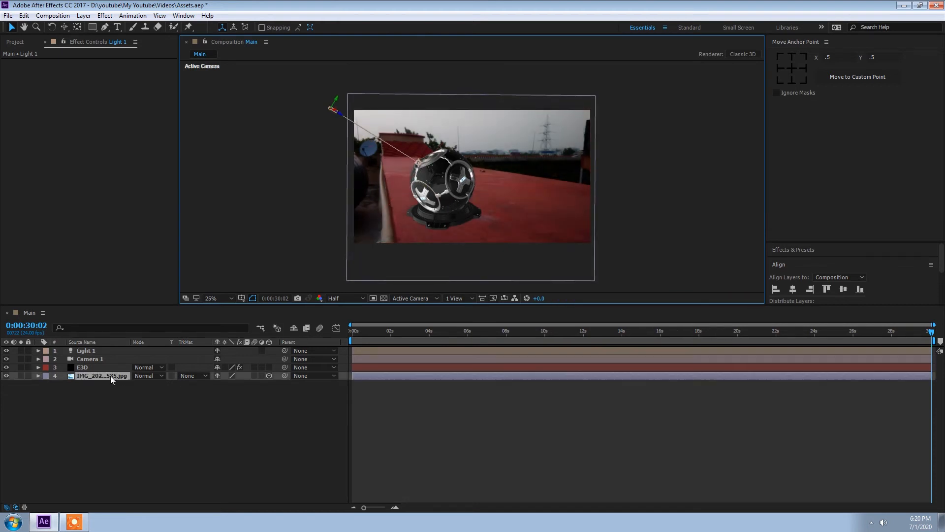
left_click(38, 376)
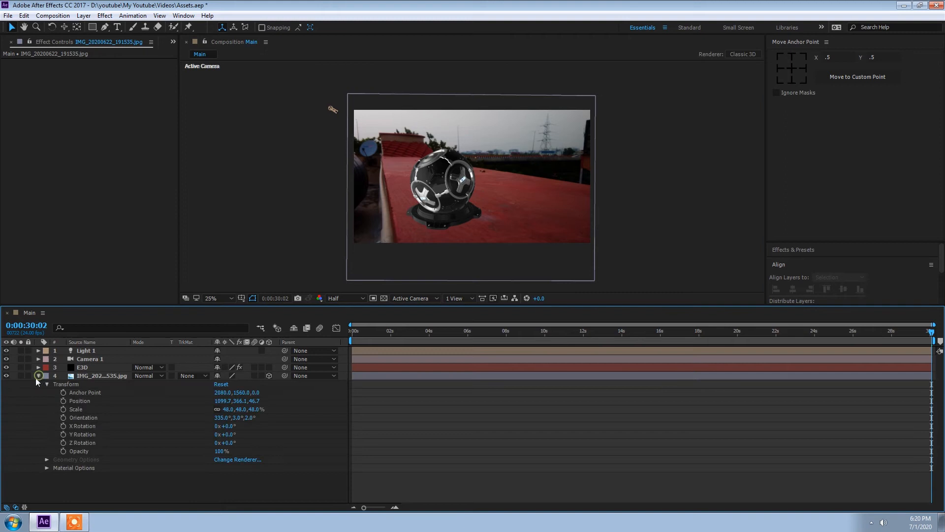
left_click(46, 468)
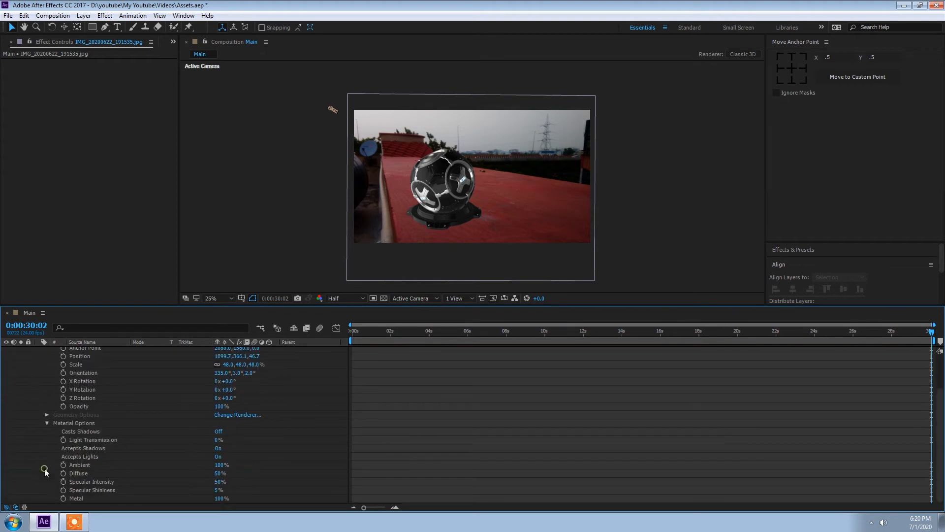
left_click(218, 456)
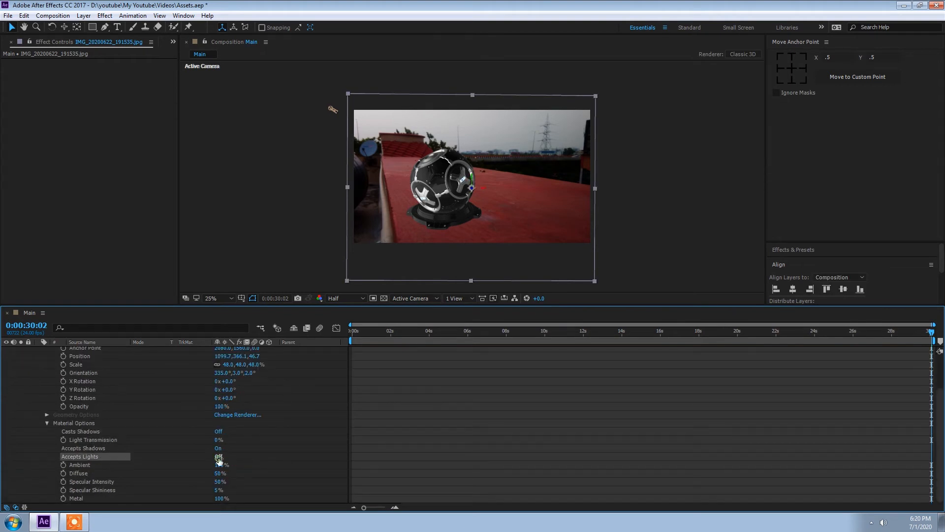
scroll(34, 371, "up", 3)
left_click(38, 376)
Enable shadows in the E3D layer's Element render settings
left_click(88, 369)
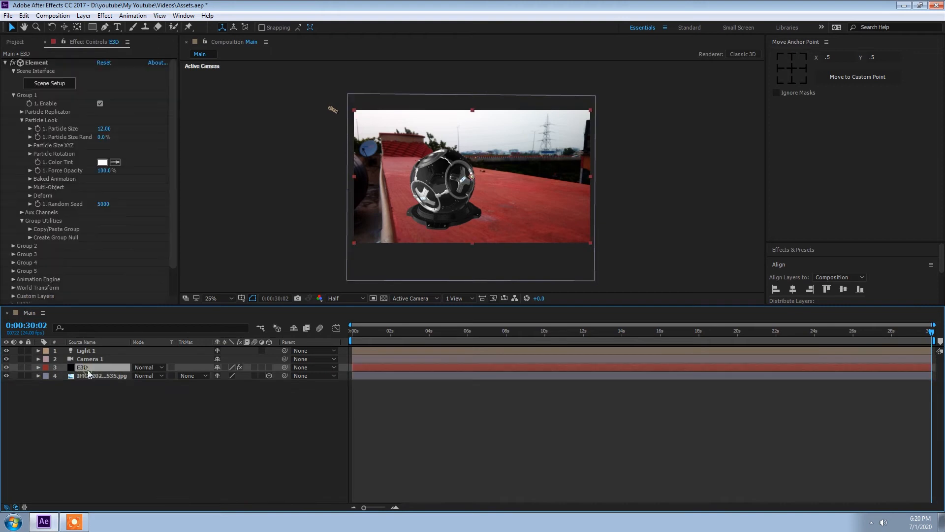
left_click(13, 95)
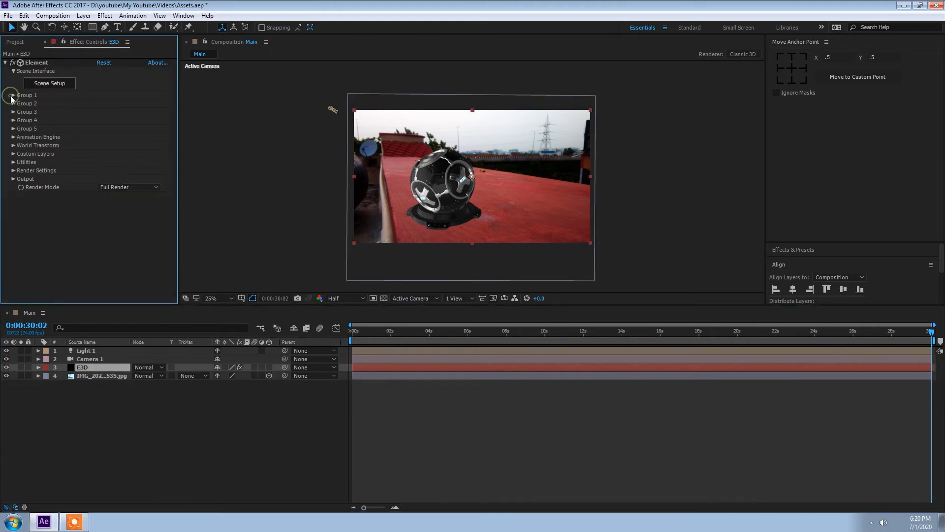
left_click(13, 170)
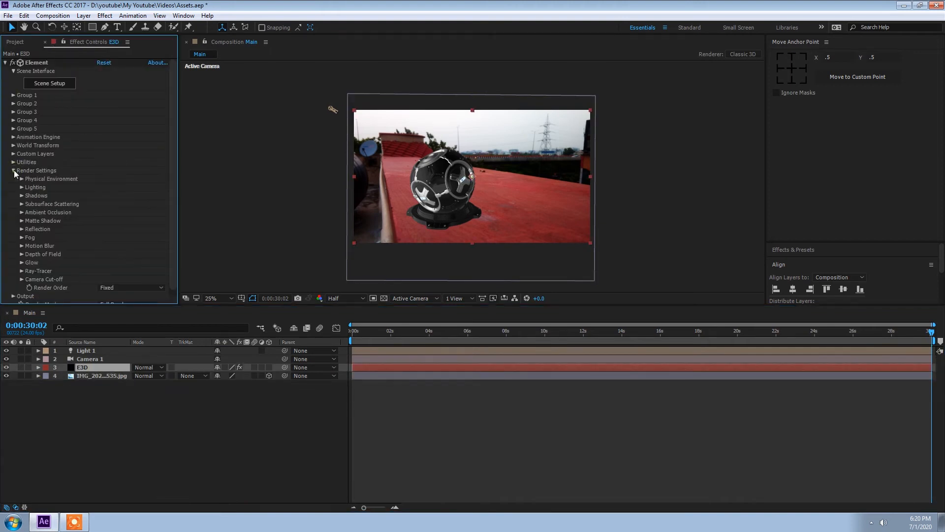
left_click(21, 195)
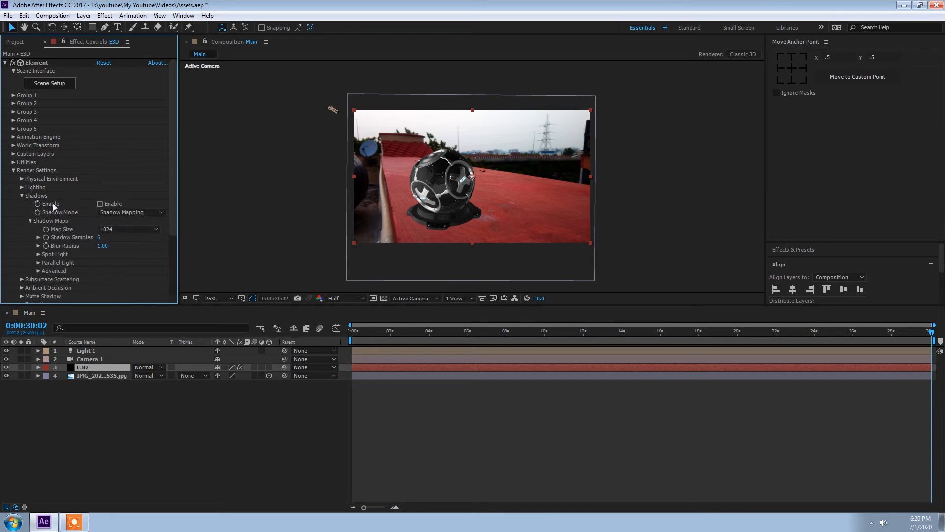
left_click(100, 203)
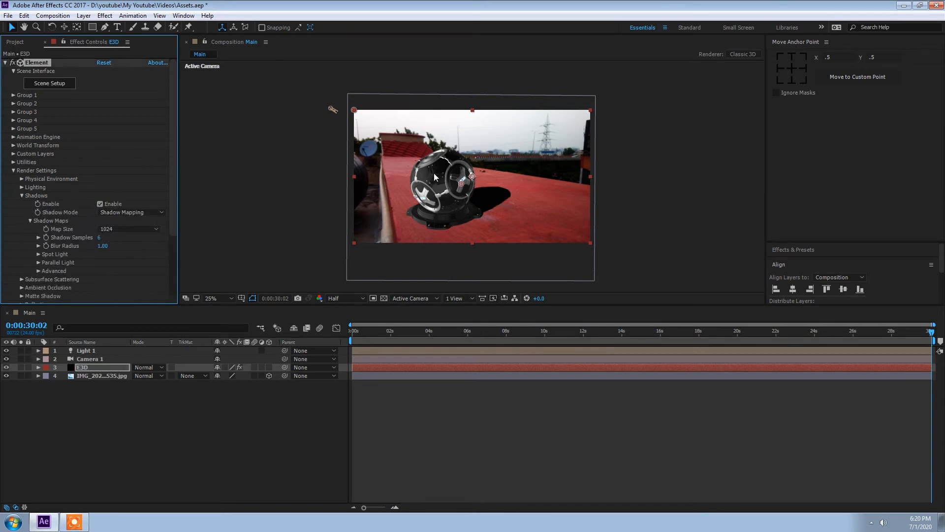
Using a two-view layout, move the light in the Top view to redirect the trophy's shadow
left_click(461, 301)
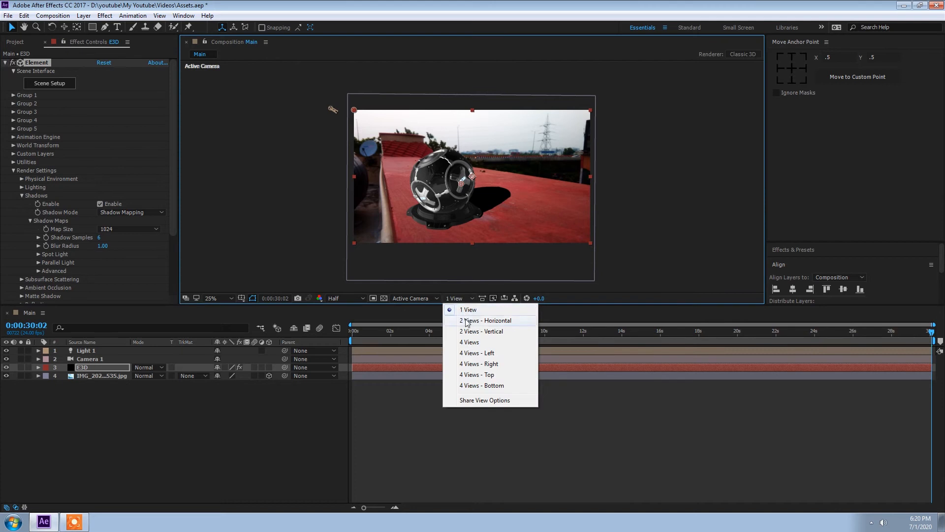
left_click(466, 321)
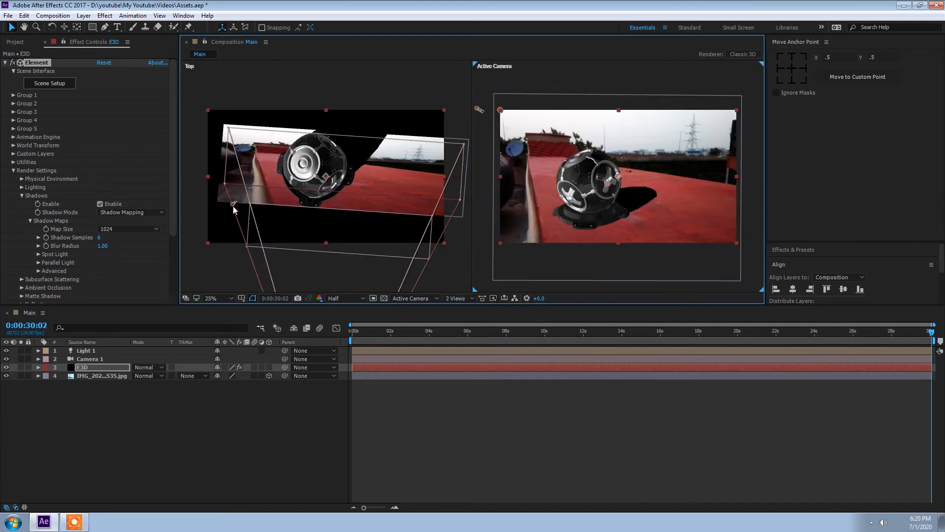
left_click(234, 206)
left_click_drag(217, 200, 189, 93)
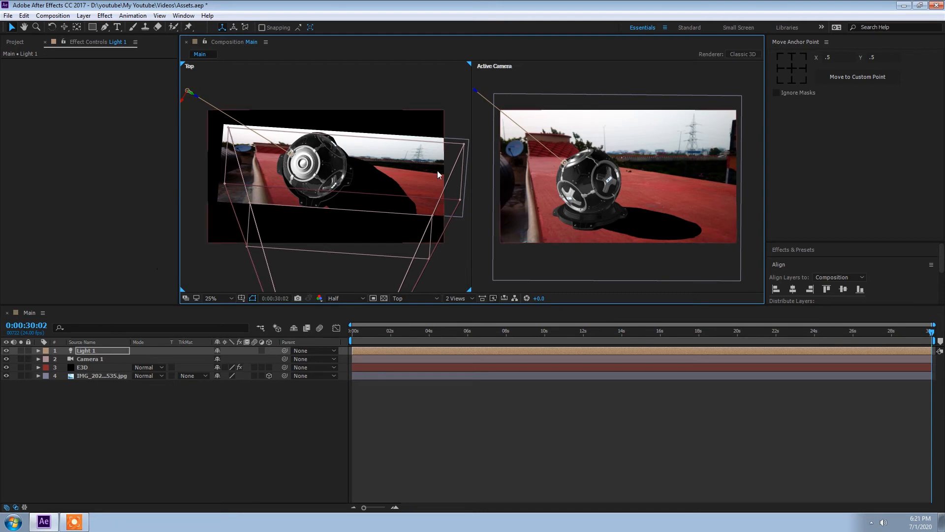
left_click(460, 297)
left_click(464, 314)
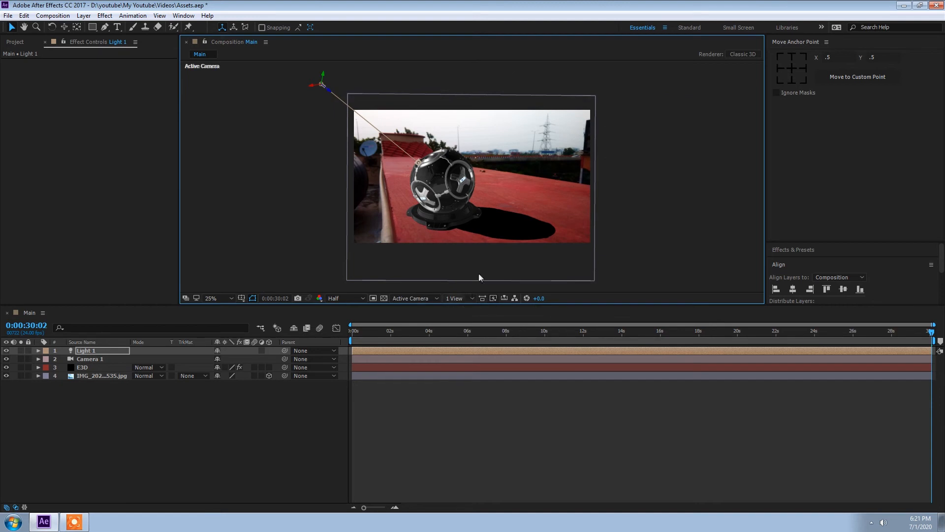
Set the Element shadow map Shadow Samples to 15 and Blur Radius to 30
left_click(91, 369)
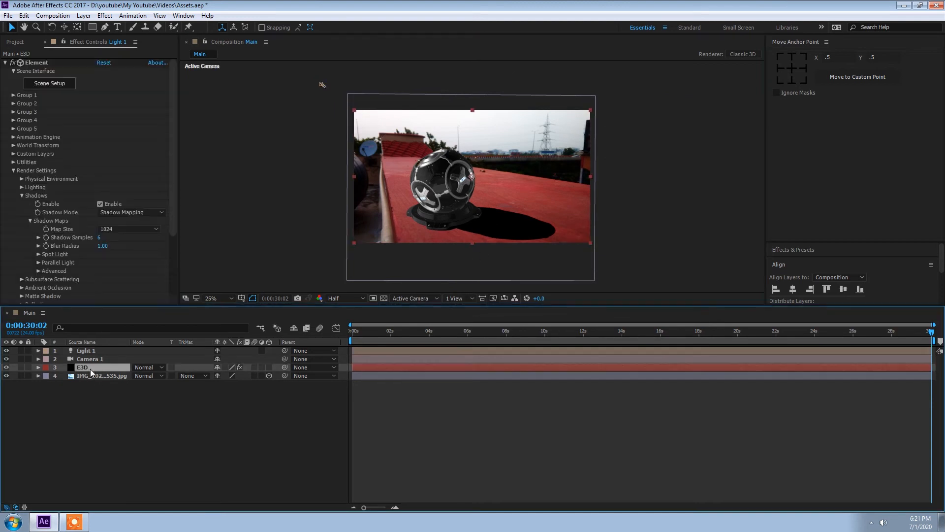
left_click(13, 171)
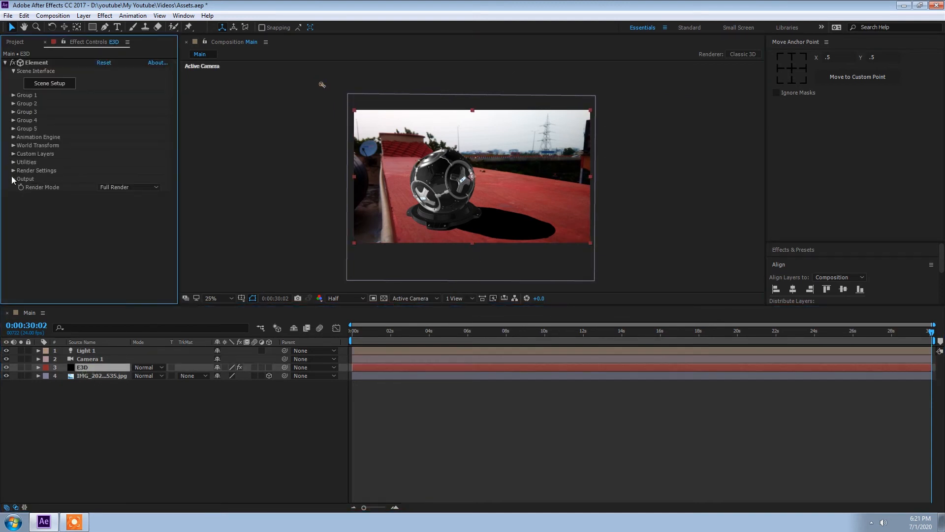
left_click(13, 171)
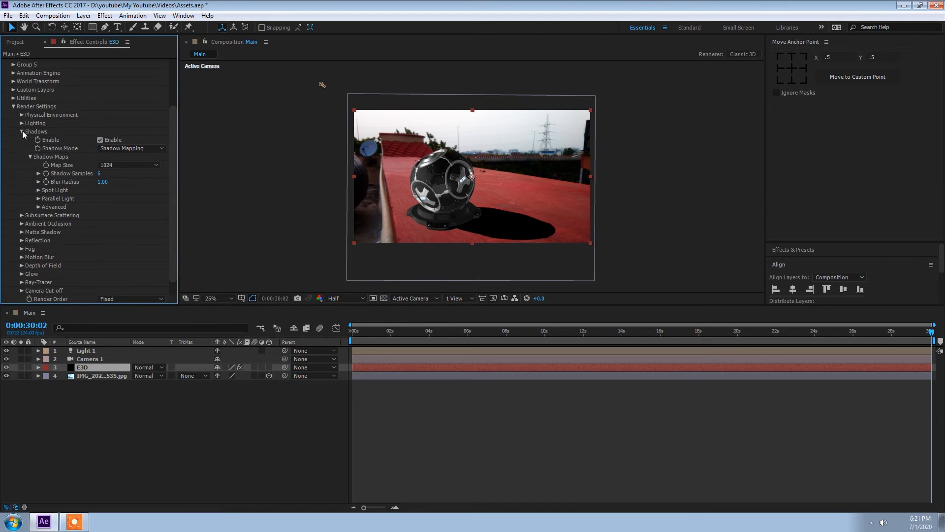
left_click(99, 173)
key("Return")
left_click(102, 182)
type("30")
key("Return")
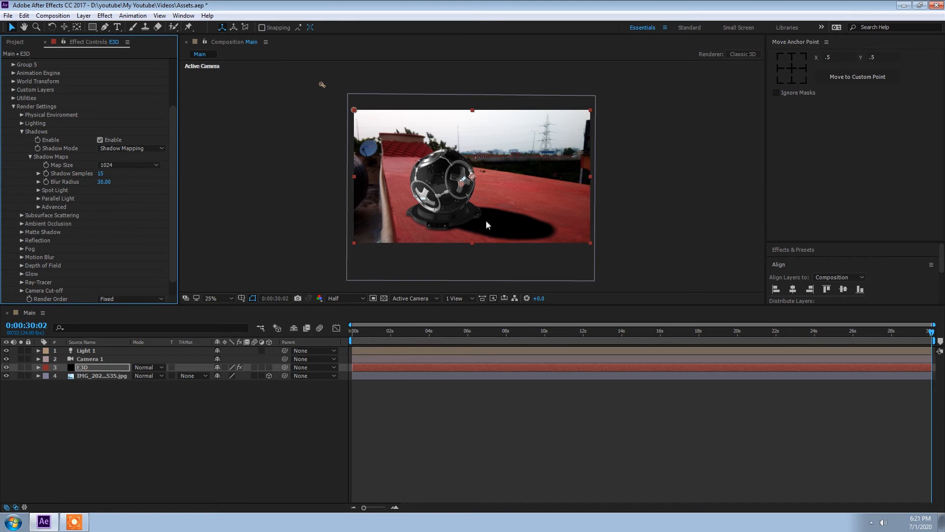
Set the Element Add Lighting preset to Sun Set
left_click(21, 131)
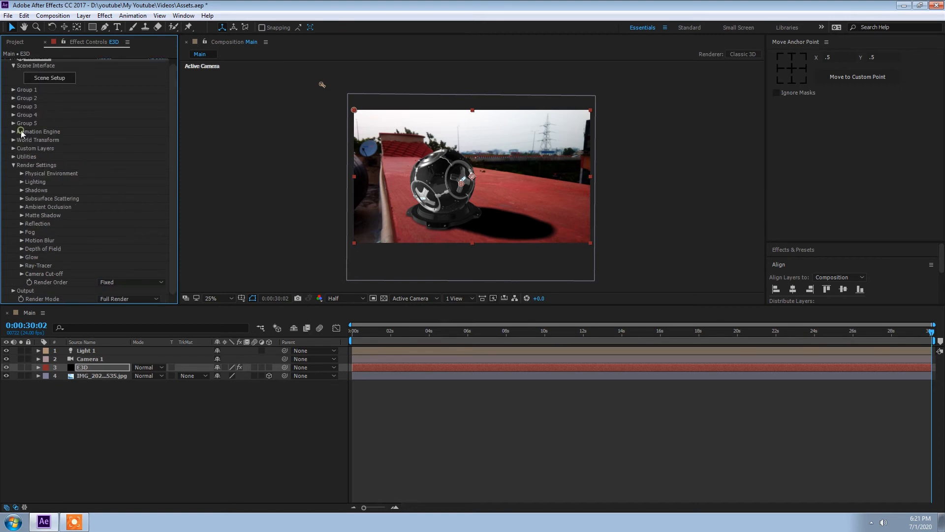
left_click(22, 183)
left_click(119, 206)
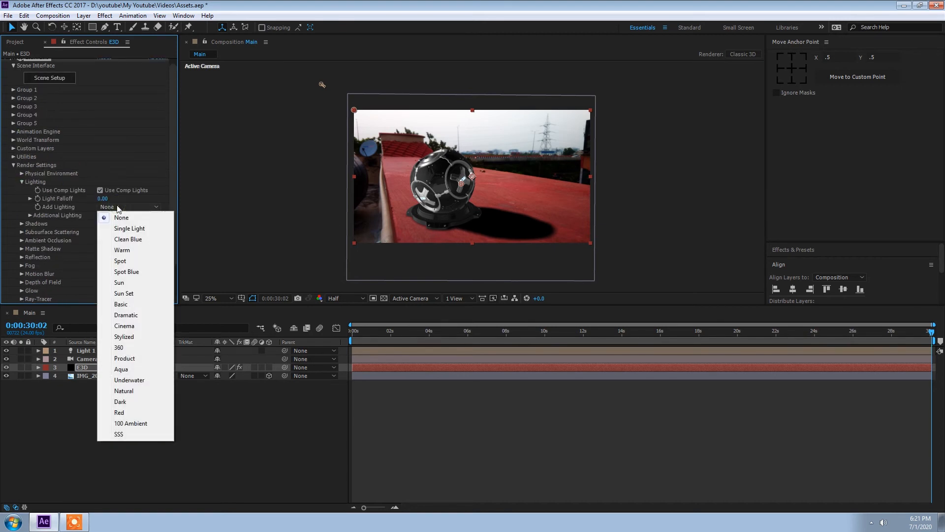
left_click(126, 315)
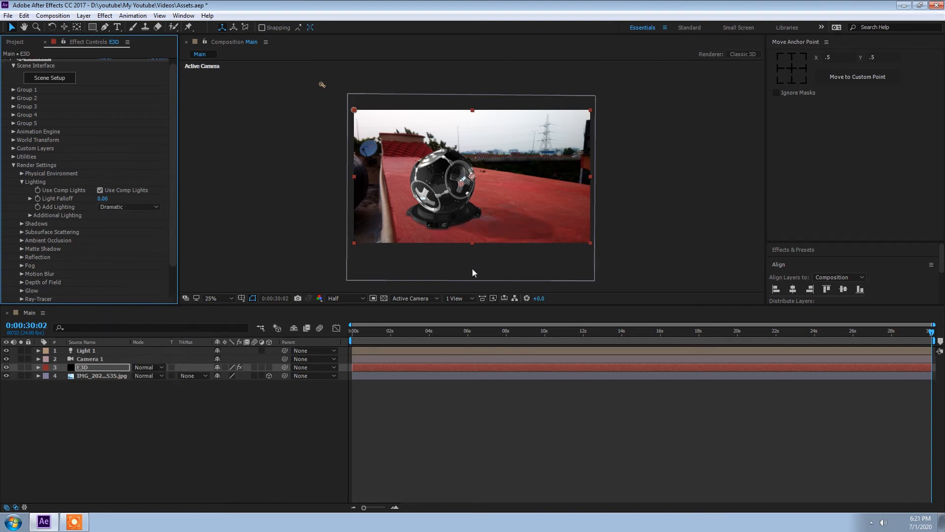
left_click(128, 207)
left_click(127, 295)
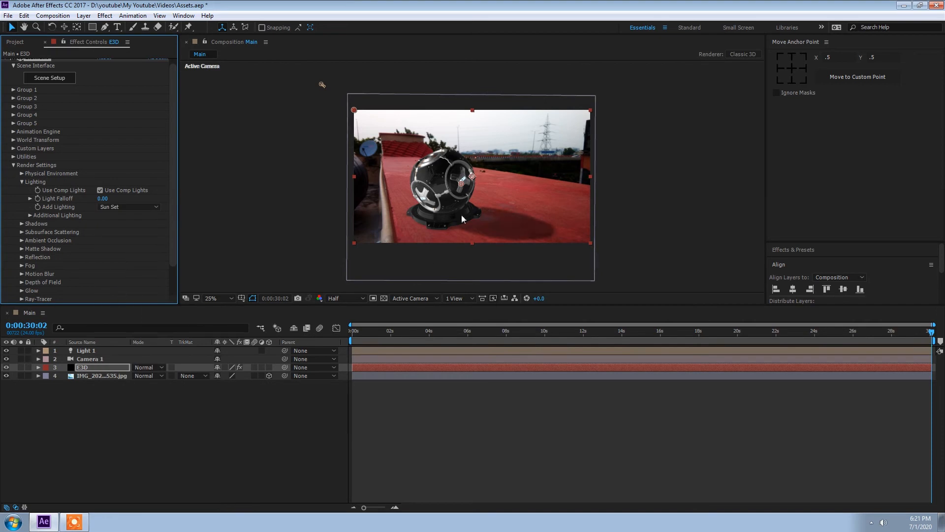
Enable ambient occlusion and set the SSAO Intensity to 5
left_click(22, 182)
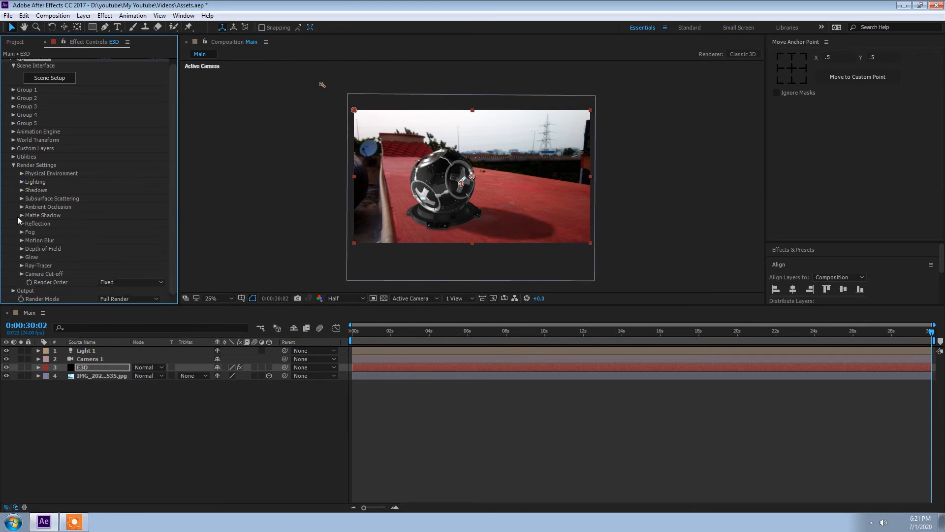
left_click(22, 216)
left_click(22, 216)
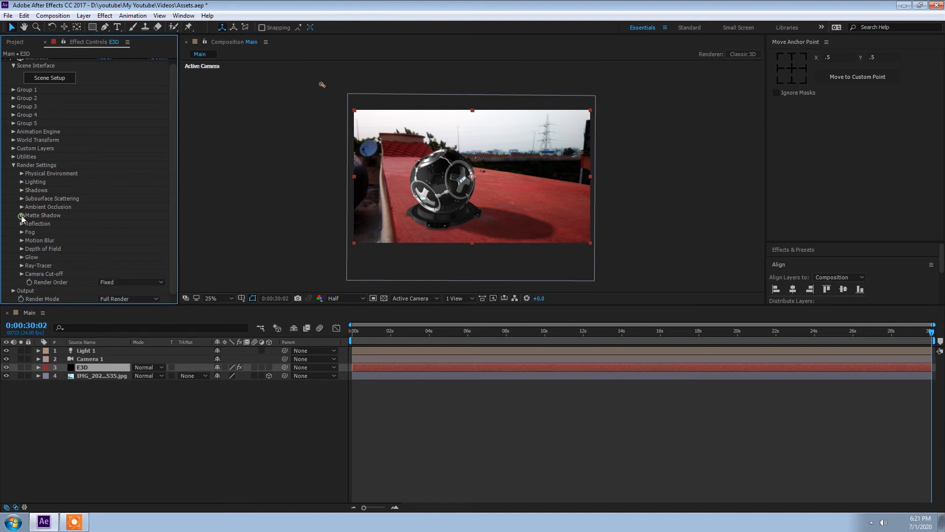
left_click(22, 208)
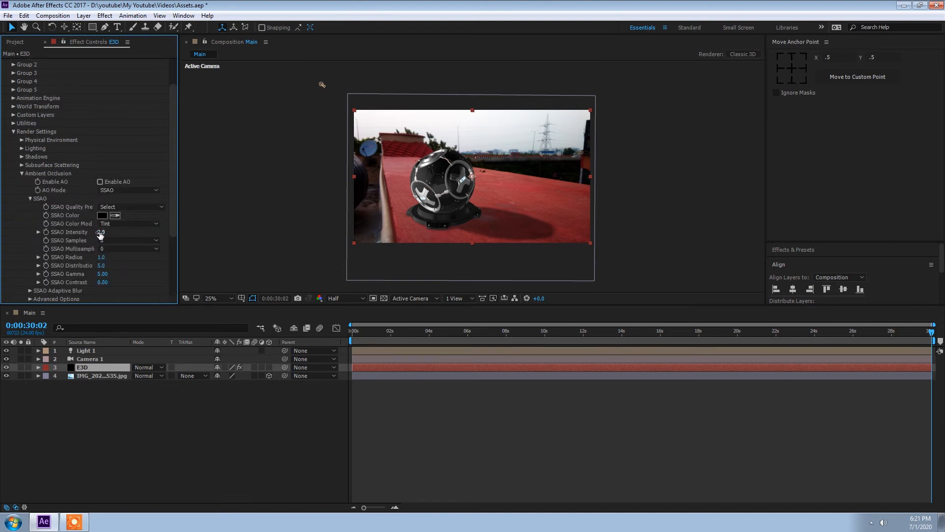
left_click(100, 181)
left_click(102, 232)
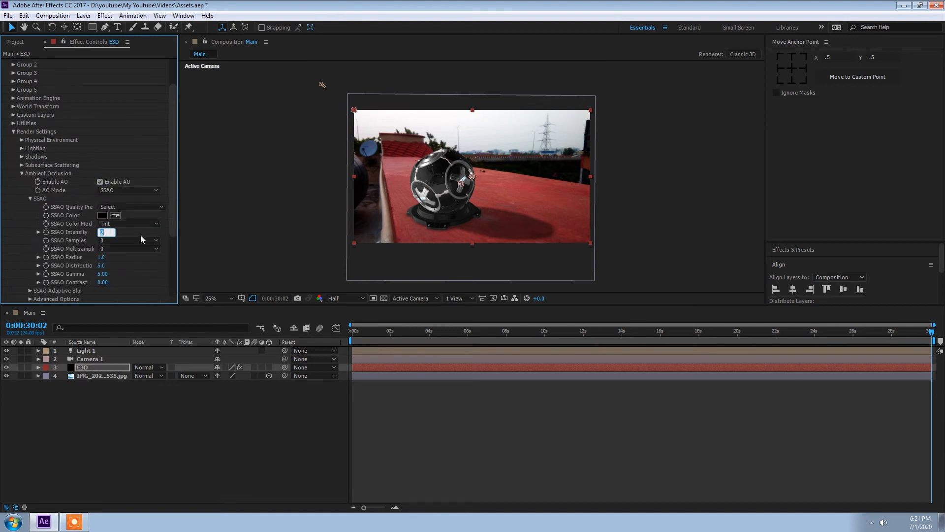
type("8")
key("Return")
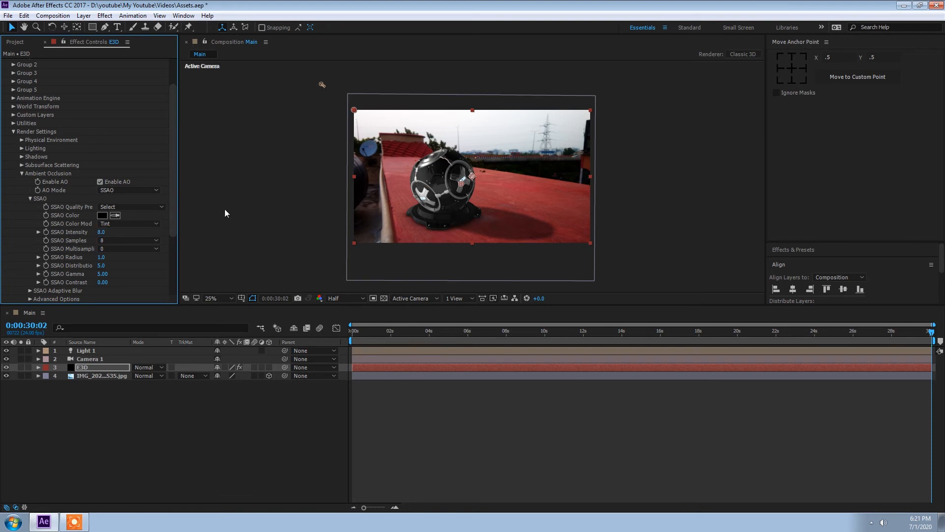
left_click(102, 233)
type("5")
key("Return")
Set the Physical Environment Lighting Influence to 50%
left_click(21, 173)
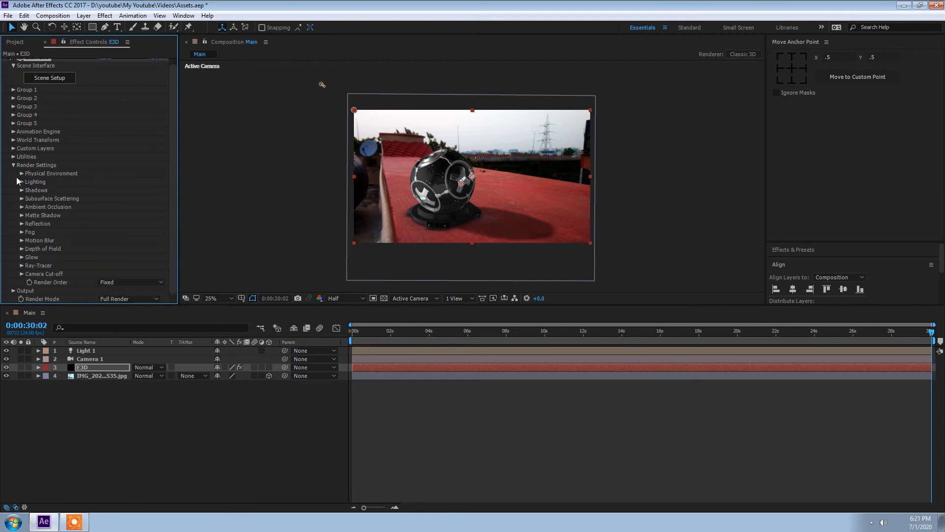
left_click(13, 167)
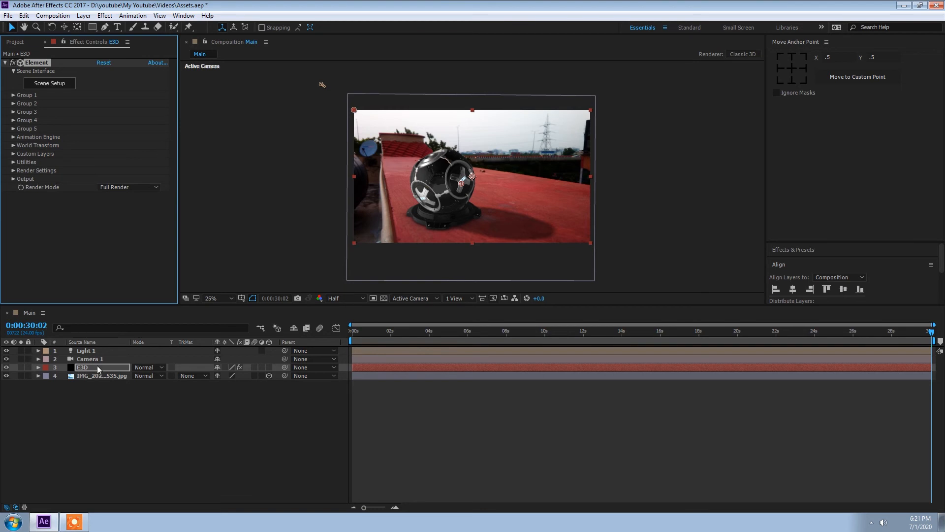
left_click(13, 170)
left_click(22, 179)
left_click(104, 213)
type("50")
key("Return")
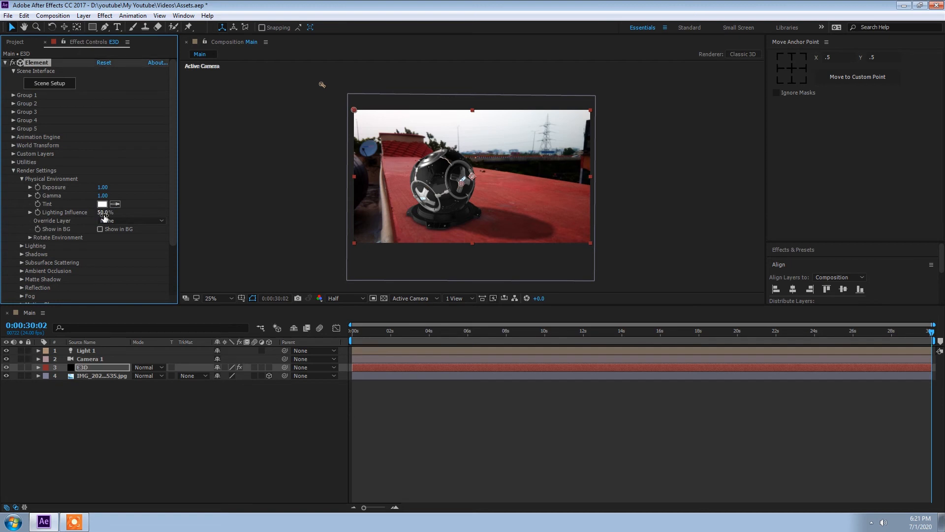
Open Element's Scene Setup and select the trophy's Plastic_Black material
left_click(13, 170)
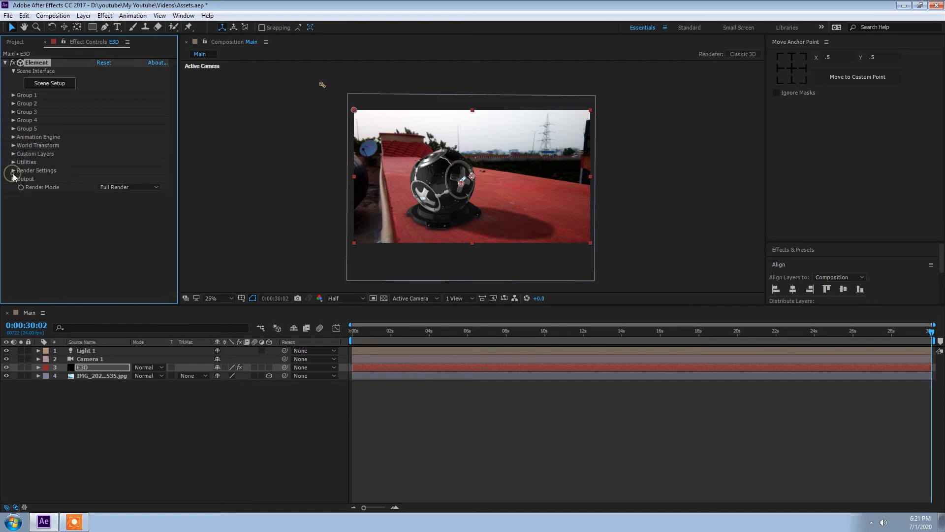
left_click(41, 84)
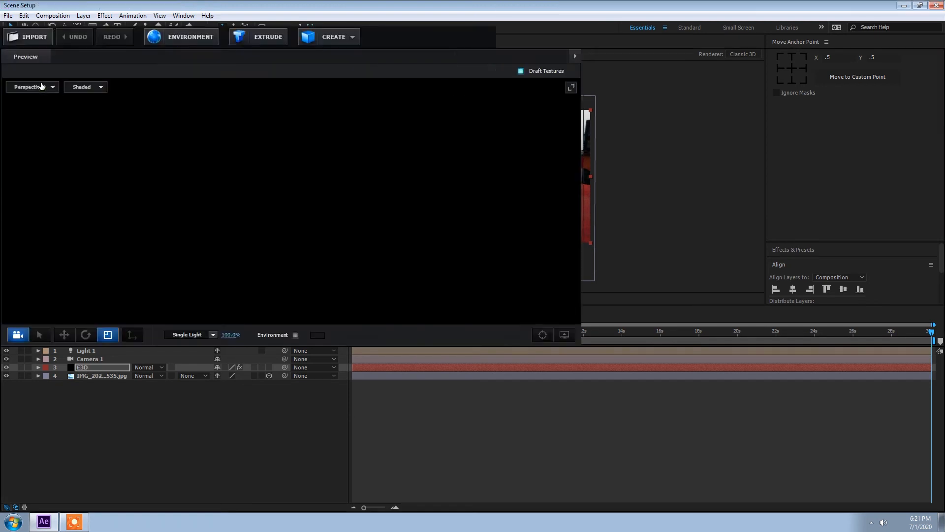
left_click(631, 121)
left_click(602, 121)
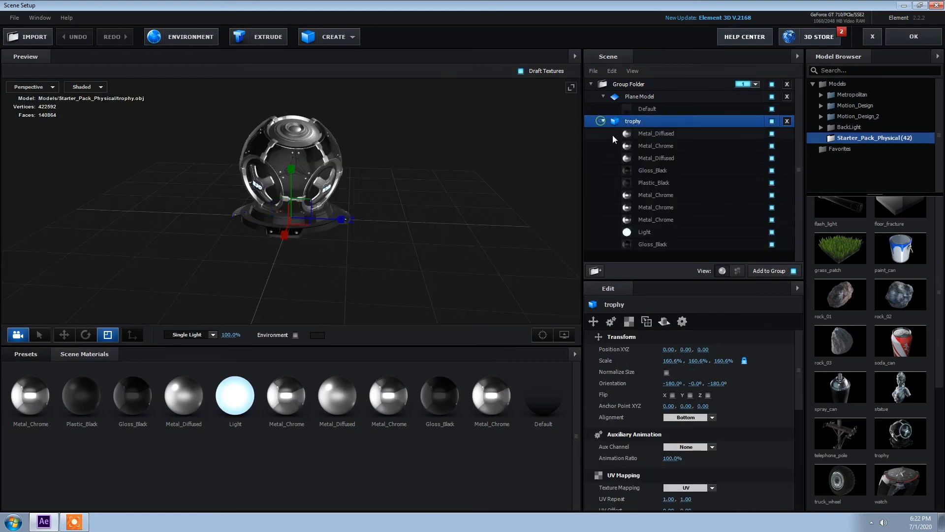
left_click(687, 183)
Toggle the visibility of the Plastic_Black and Gloss_Black materials to see which trophy parts they cover
left_click(772, 182)
left_click(772, 182)
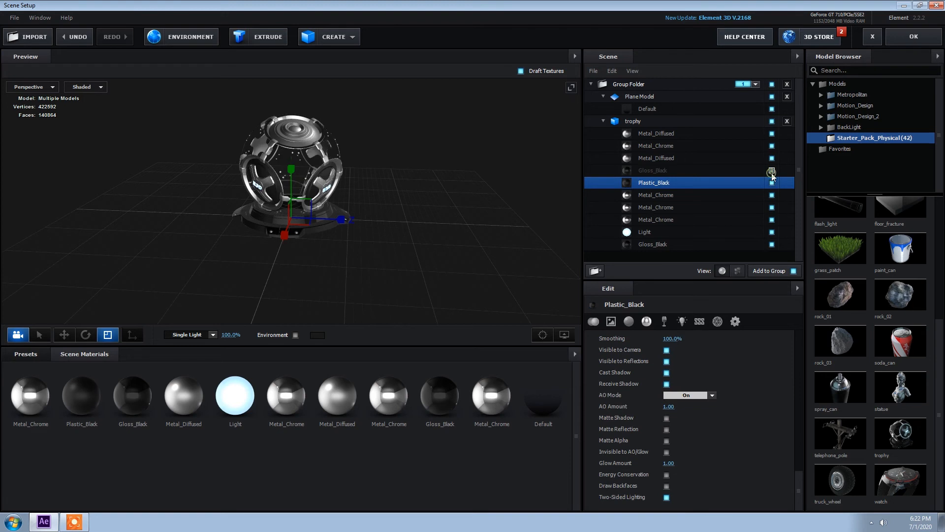
scroll(349, 174, "up", 3)
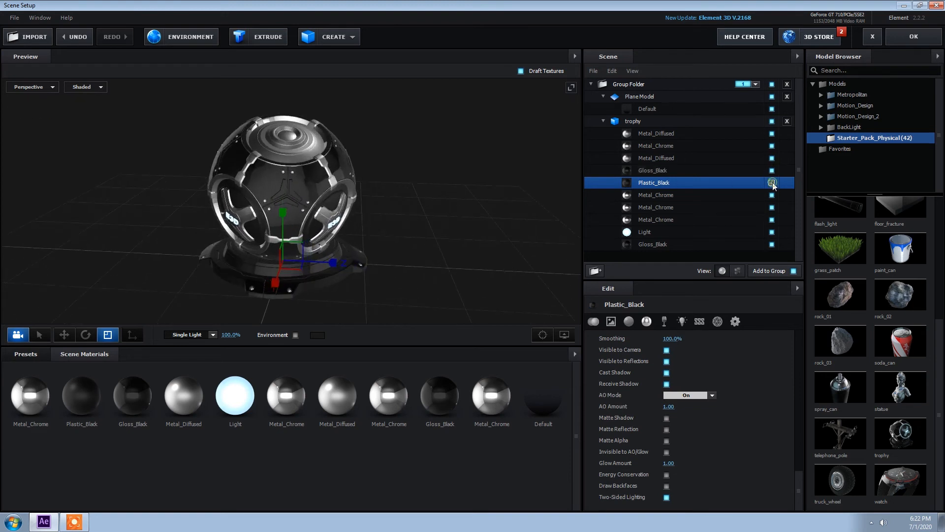
left_click(772, 183)
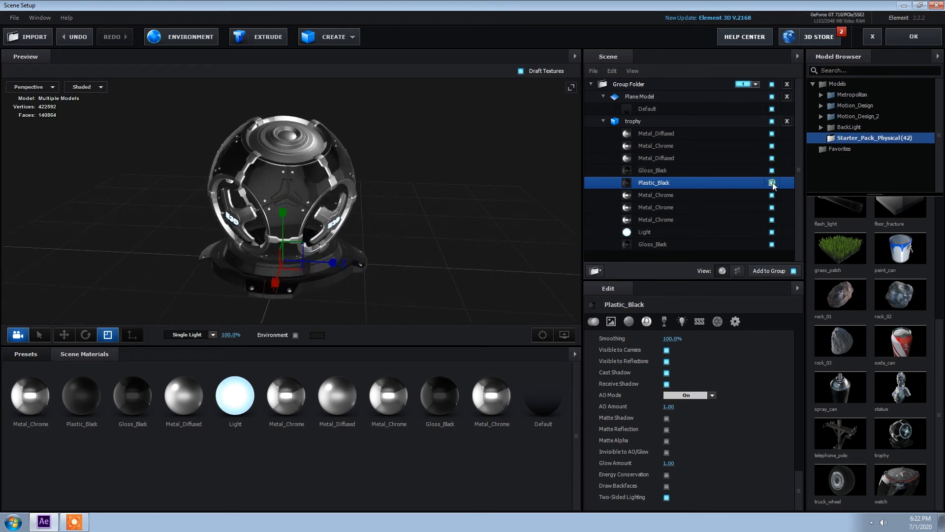
left_click(772, 170)
left_click(771, 171)
Apply the metal_light_scratch preset from Pro_Shaders_2 Metal materials to the trophy's Gloss_Black material
left_click(652, 170)
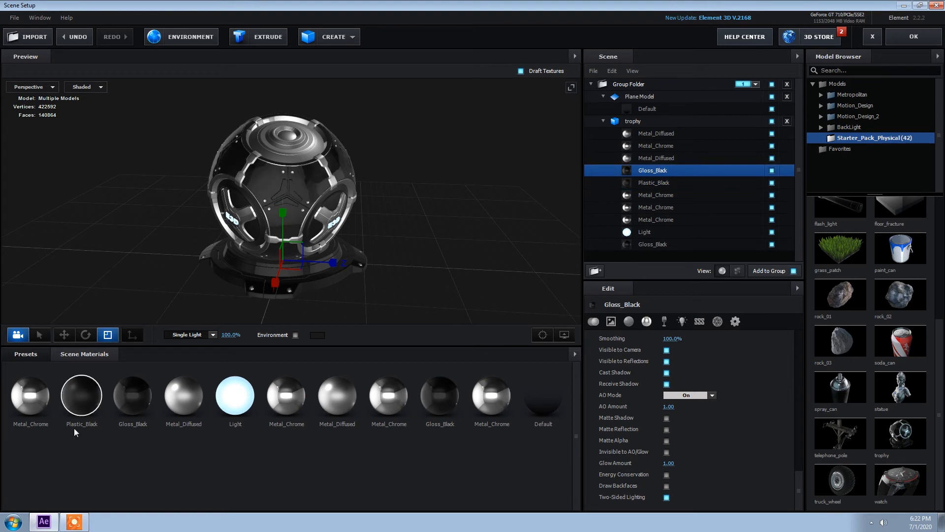
left_click(26, 354)
double_click(43, 413)
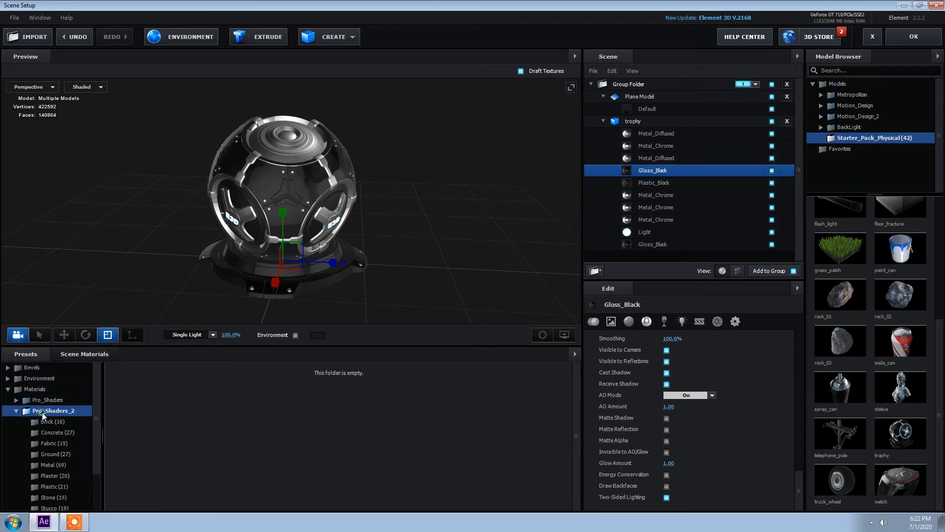
left_click(48, 467)
scroll(176, 440, "down", 5)
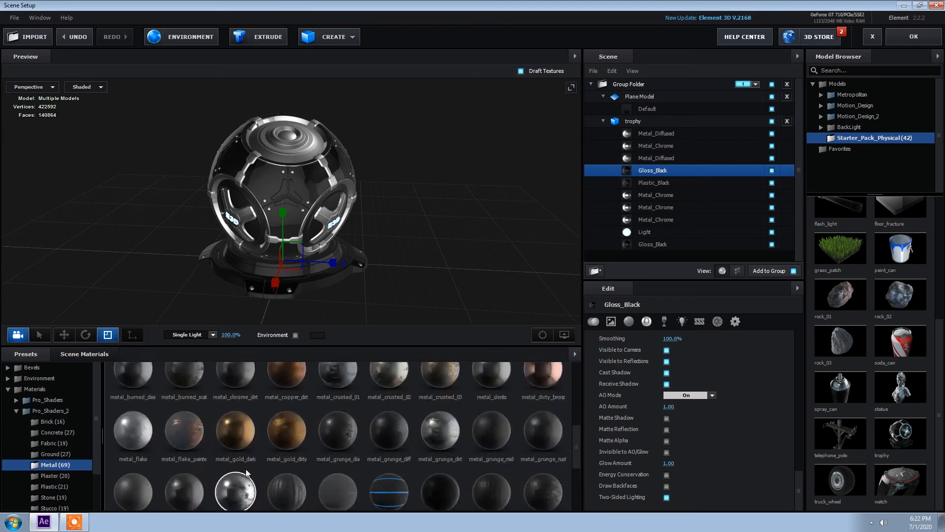
double_click(180, 439)
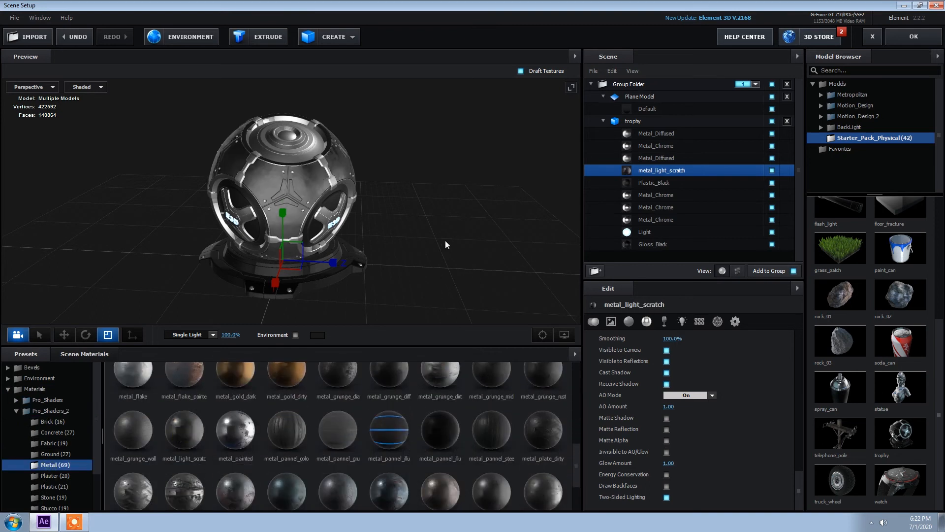
Set the new material's Glossiness texture strength to 56%
left_click_drag(444, 246, 456, 229)
scroll(444, 221, "up", 5)
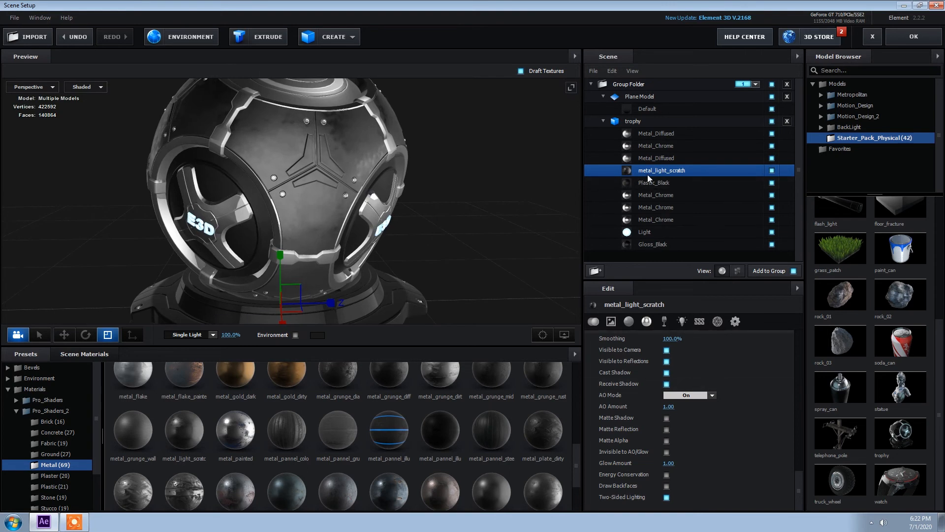
scroll(694, 411, "up", 15)
left_click_drag(806, 391, 799, 350)
scroll(799, 350, "up", 2)
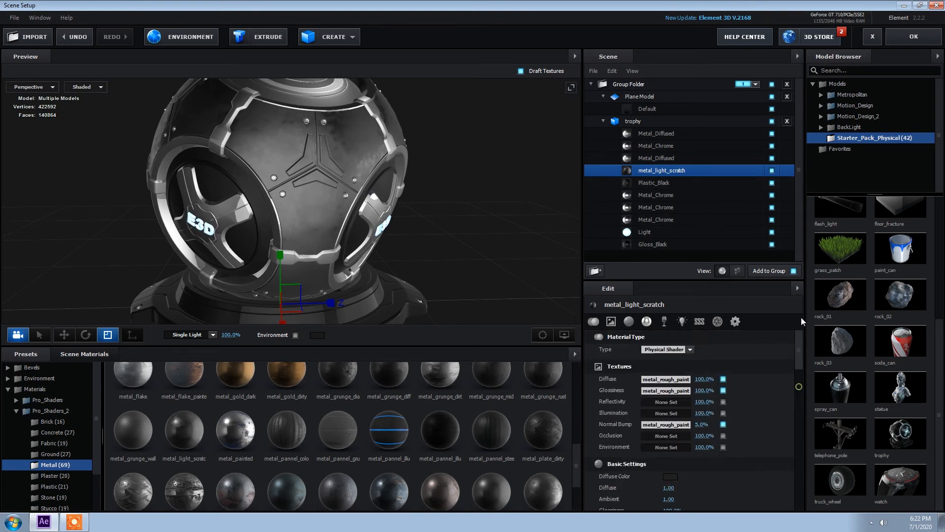
left_click_drag(683, 388, 680, 388)
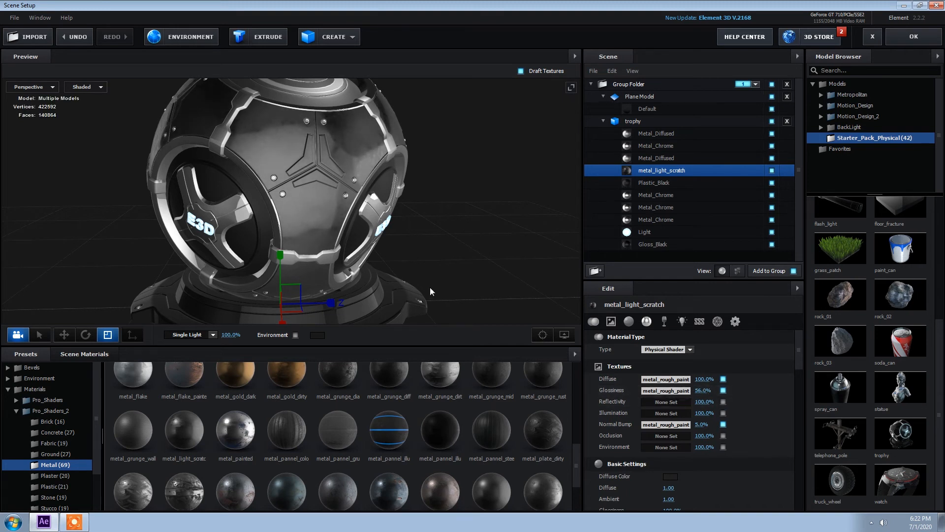
Try metal_rusted_03 and metal_plate_dirty, then apply metal_scratched instead and set its Glossiness to 36%
left_click(389, 490)
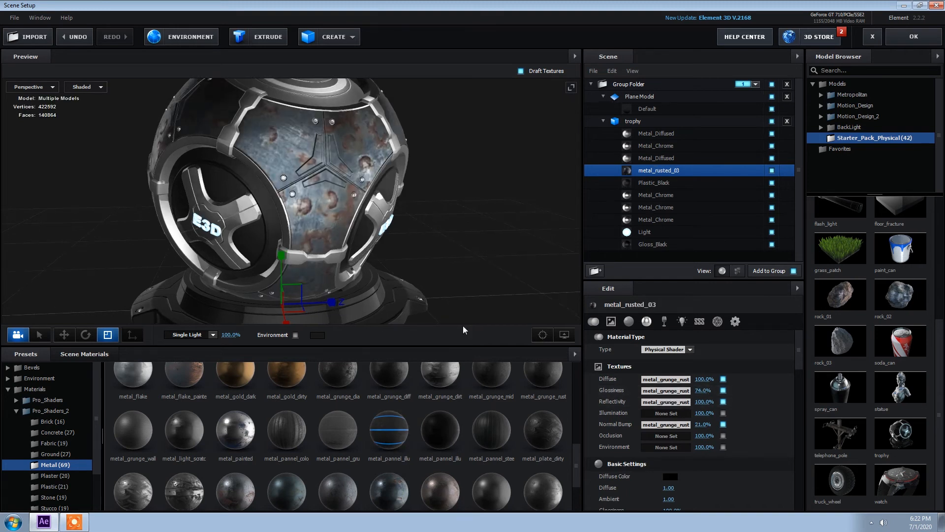
left_click(543, 429)
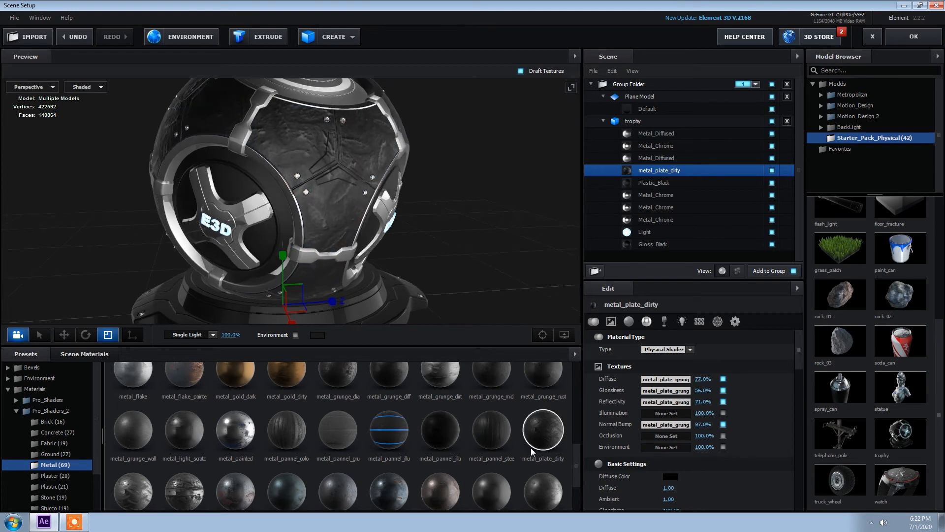
left_click(543, 491)
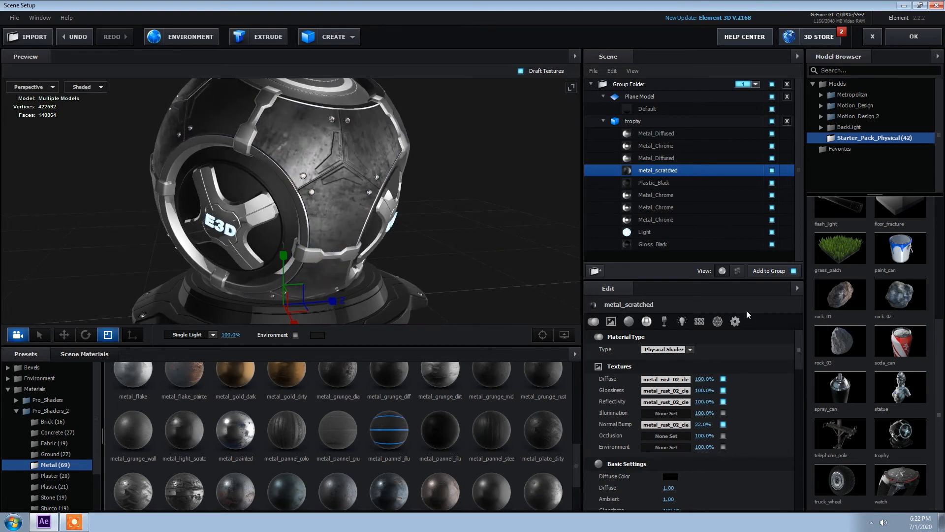
left_click_drag(704, 391, 700, 393)
left_click_drag(694, 390, 668, 389)
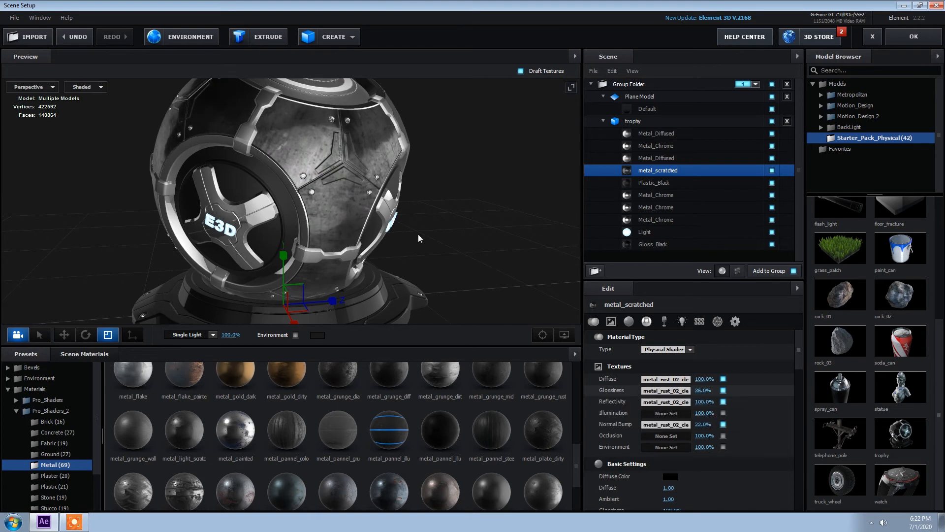
Toggle the visibility of the Light, Metal_Diffused and Metal_Chrome materials to identify their trophy parts
left_click(651, 233)
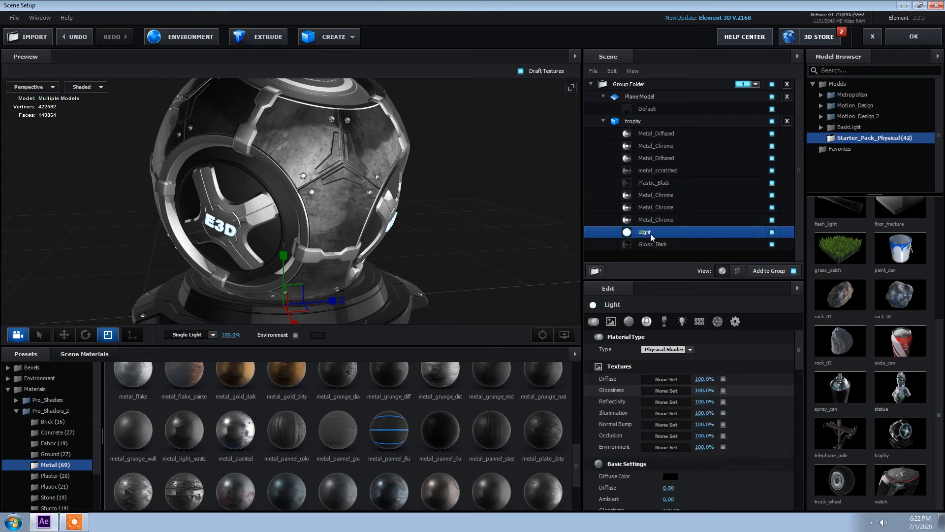
left_click(771, 232)
left_click(772, 232)
left_click(648, 135)
left_click(772, 134)
left_click(772, 133)
left_click(772, 133)
left_click(772, 133)
left_click(771, 145)
left_click(771, 146)
Set the Metal_Chrome material's Illumination Intensity to 500%
left_click(672, 146)
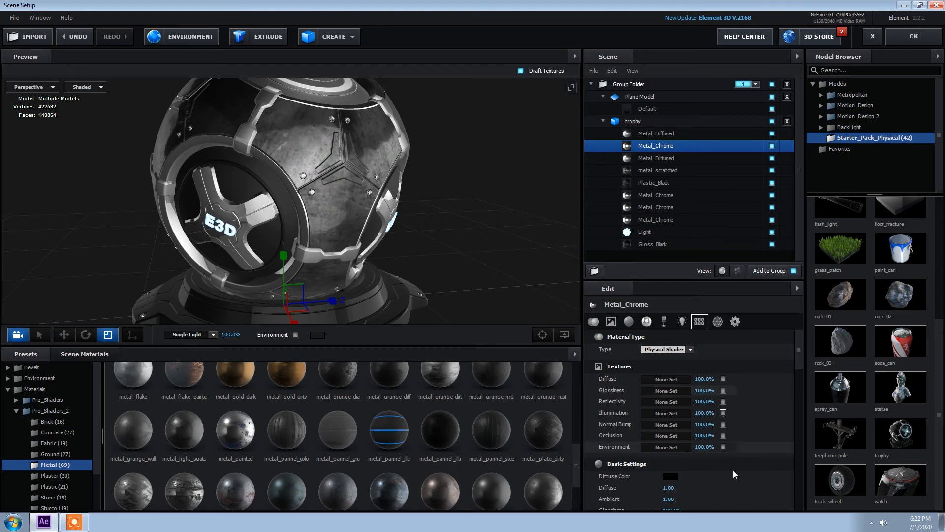
scroll(799, 374, "down", 2)
scroll(799, 374, "down", 5)
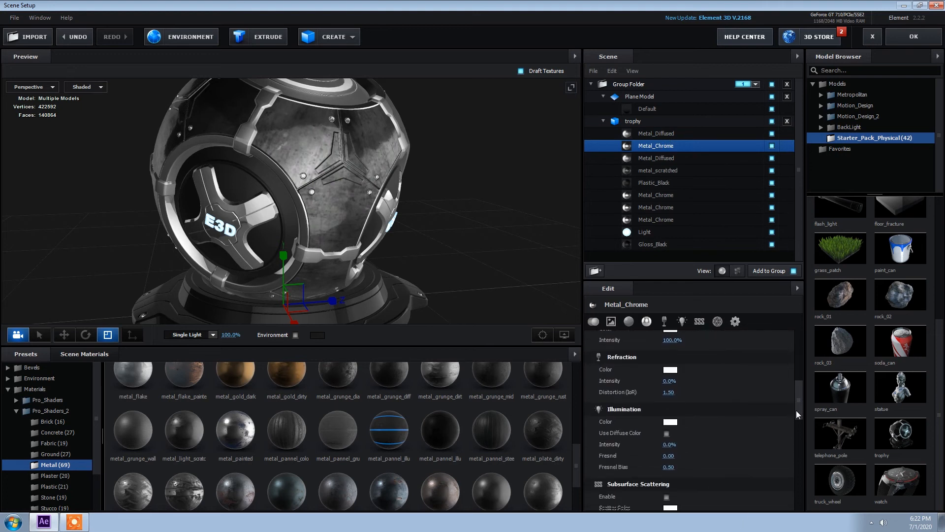
left_click(669, 402)
type("500")
key("Return")
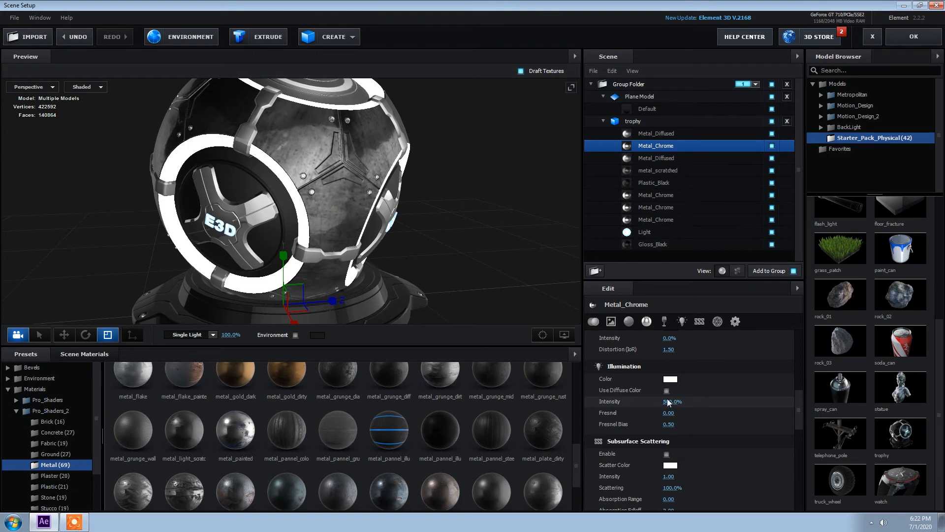
Set the Metal_Chrome illumination color to cyan 00DEFF
left_click_drag(667, 413, 692, 414)
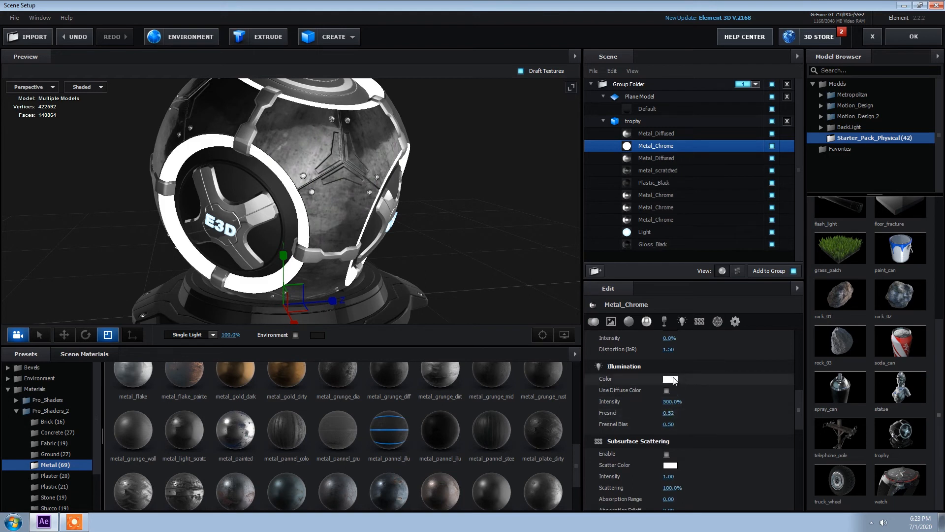
left_click(673, 379)
left_click(721, 391)
left_click_drag(705, 348, 725, 330)
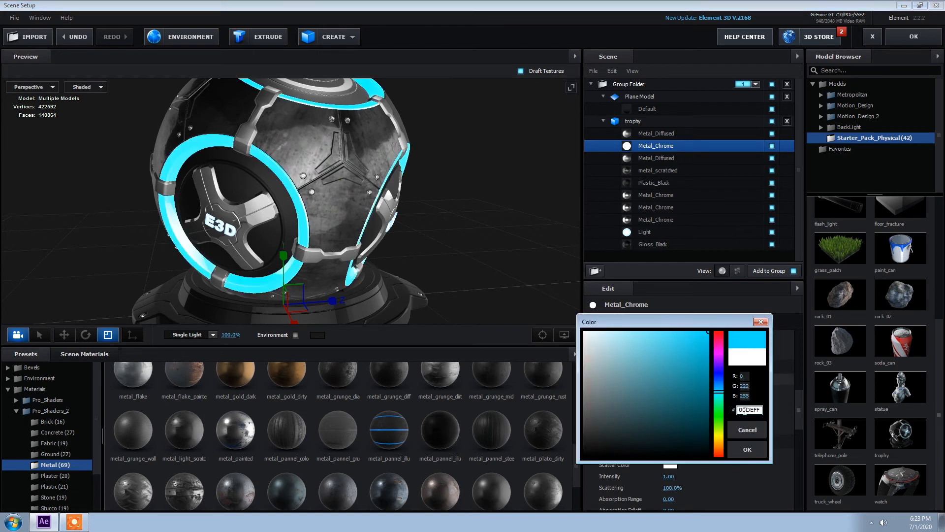
left_click(747, 449)
Set the illumination Fresnel to 0.80 and Fresnel Bias to 1.20, then close Scene Setup
left_click_drag(668, 412, 681, 411)
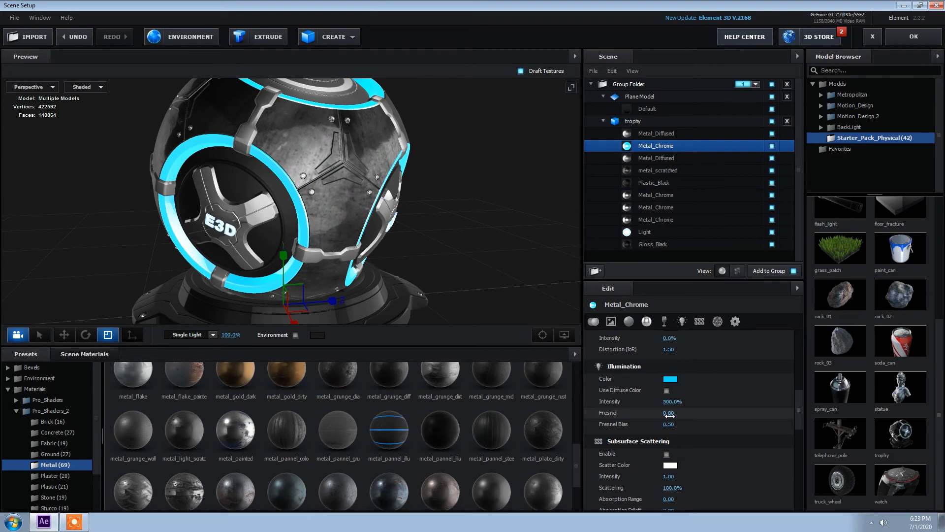
left_click_drag(669, 424, 693, 423)
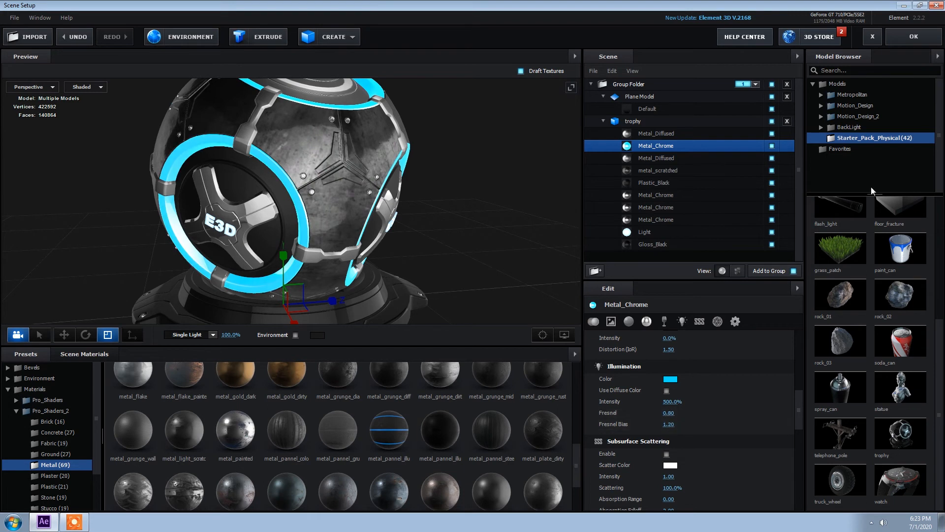
left_click(914, 36)
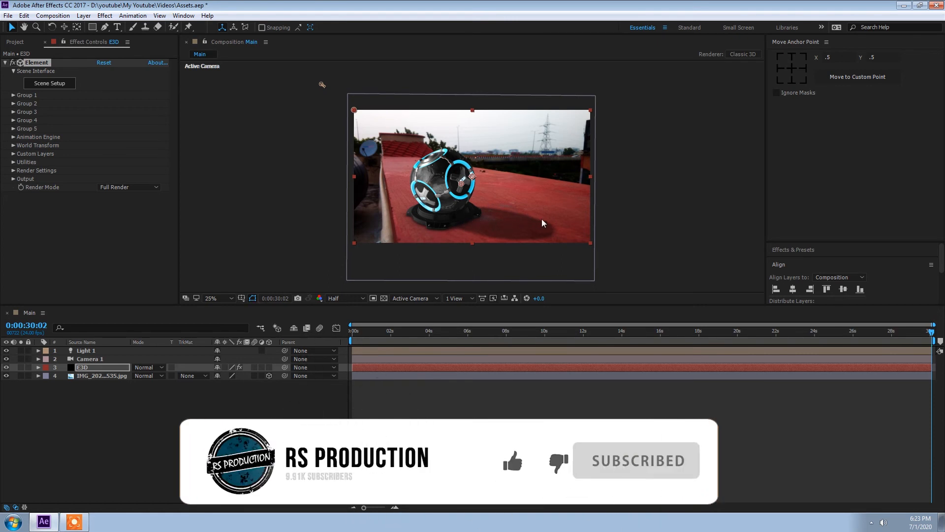
Move Light 1 down toward the photo's upper left corner
left_click(321, 84)
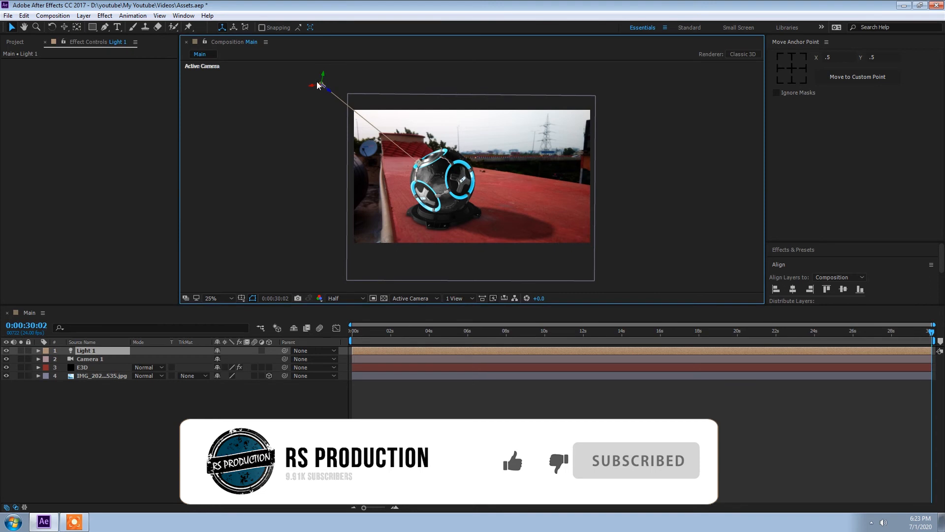
left_click_drag(323, 84, 358, 101)
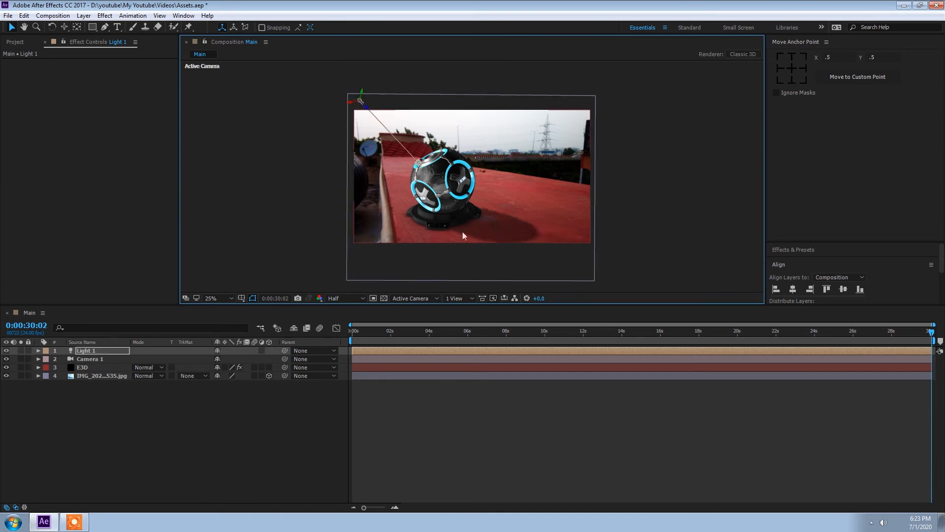
key("period")
left_click_drag(465, 231, 475, 189)
key("comma")
Nudge the background photo layer slightly up and to the left
left_click(101, 376)
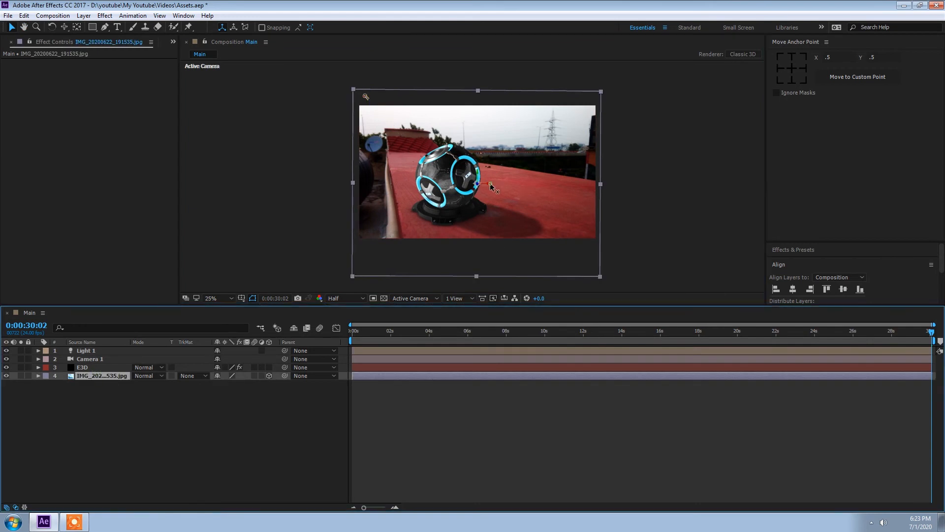
left_click_drag(491, 186, 493, 188)
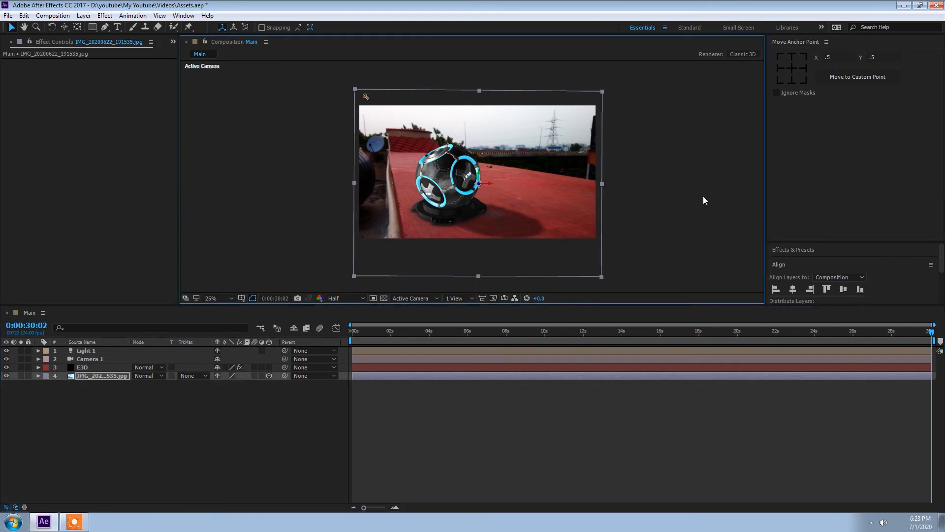
mouse_move(478, 170)
left_mouse_down()
mouse_move(479, 163)
mouse_move(471, 173)
left_mouse_up()
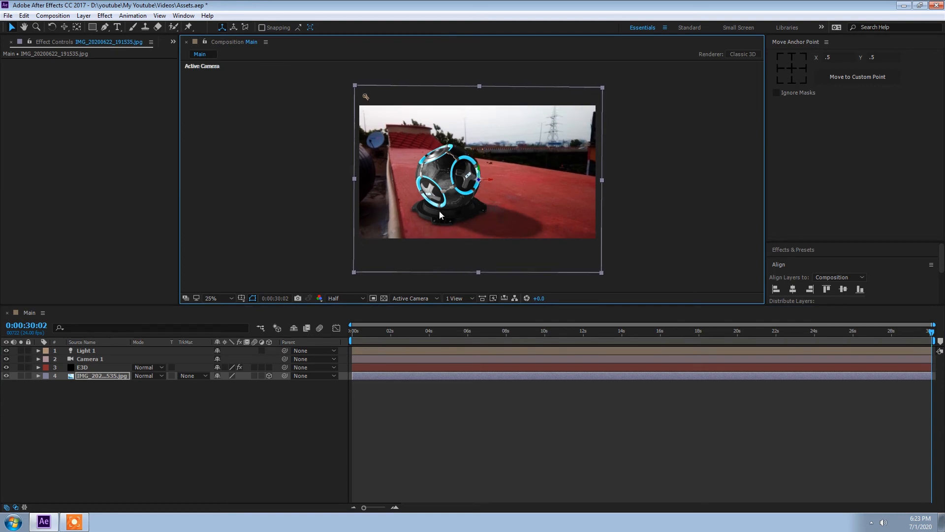
Set the Element layer's Output Multisampling to 16
left_click(67, 367)
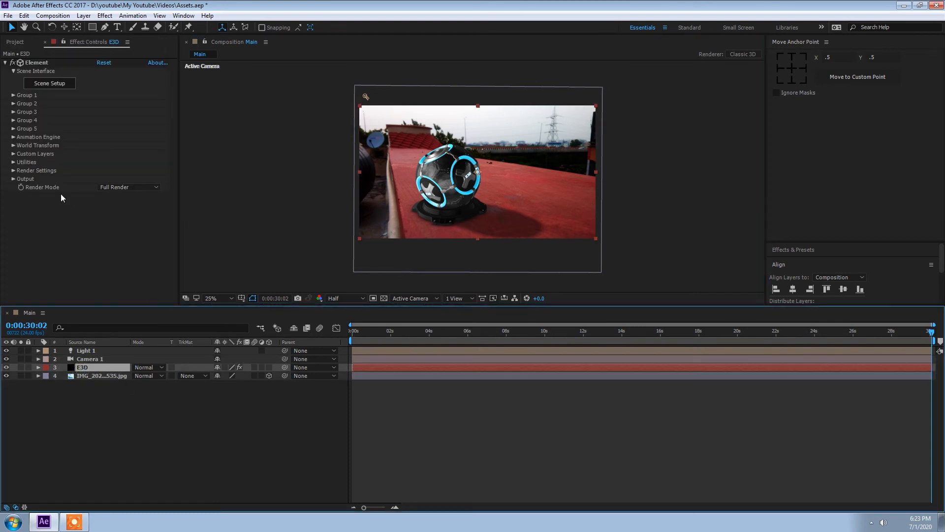
left_click(14, 170)
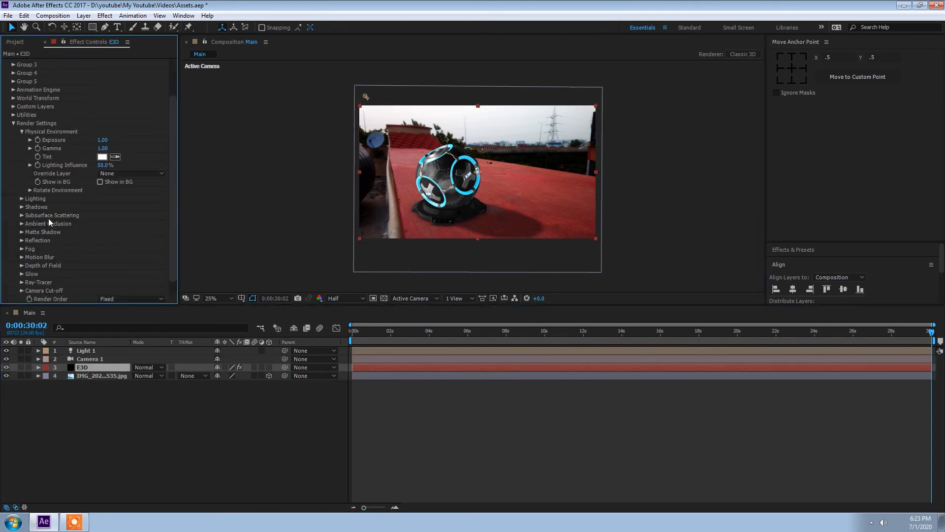
left_click(21, 132)
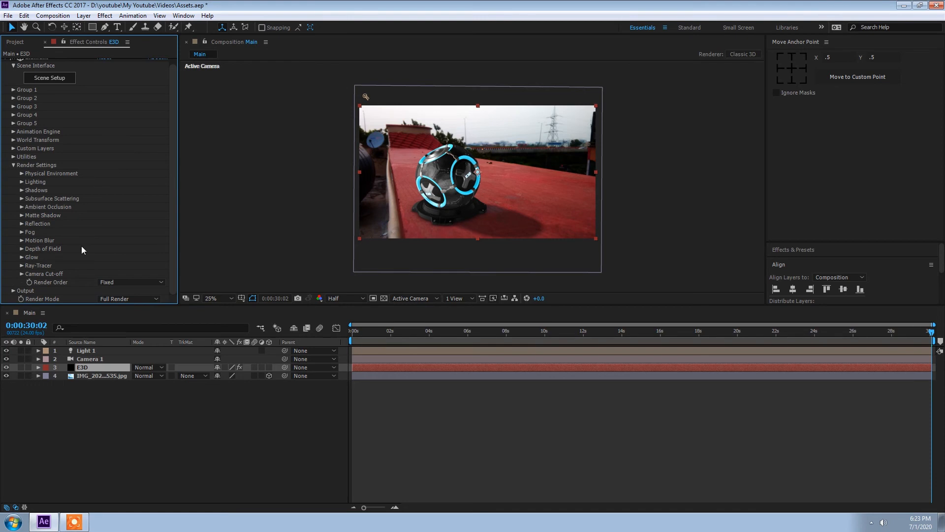
left_click(14, 167)
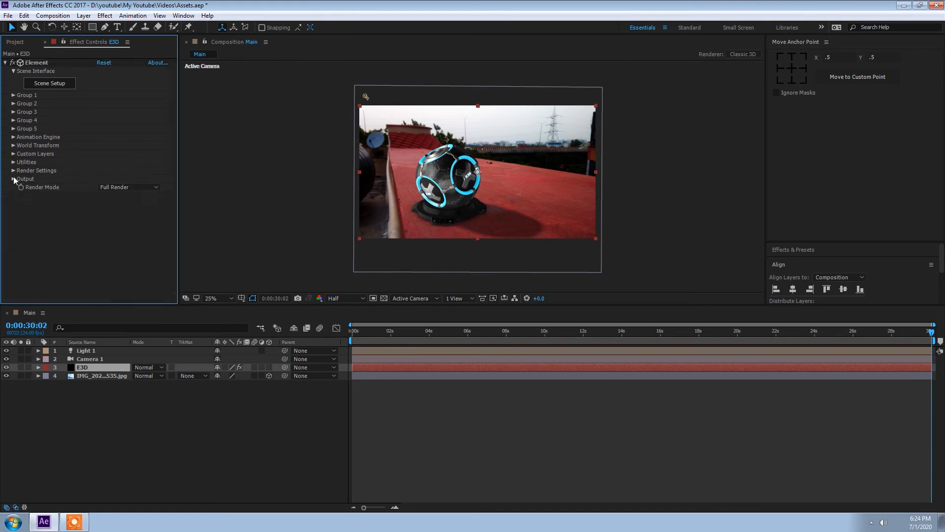
left_click(14, 183)
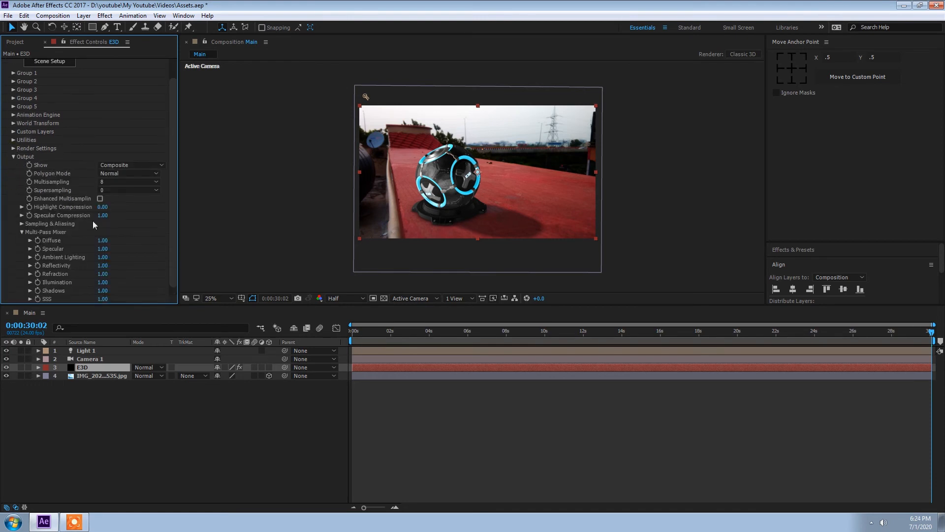
left_click(117, 183)
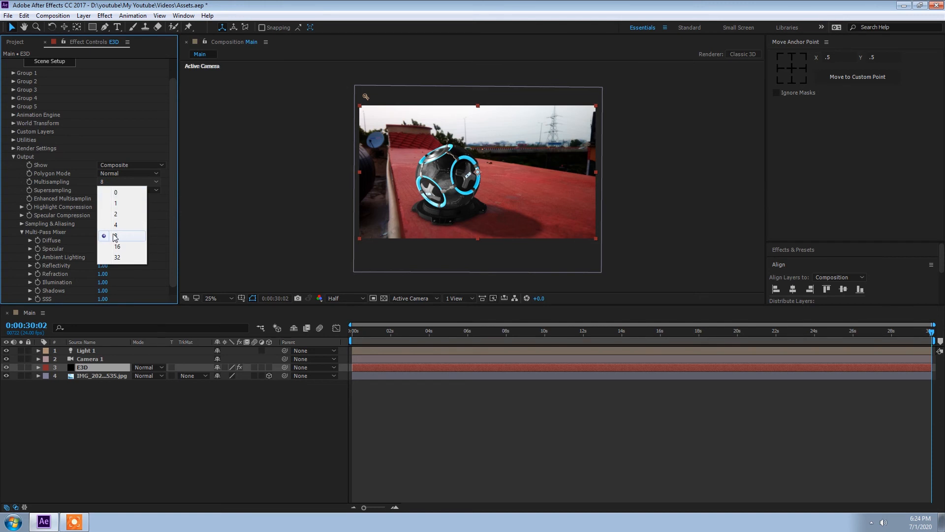
left_click(117, 246)
left_click(117, 192)
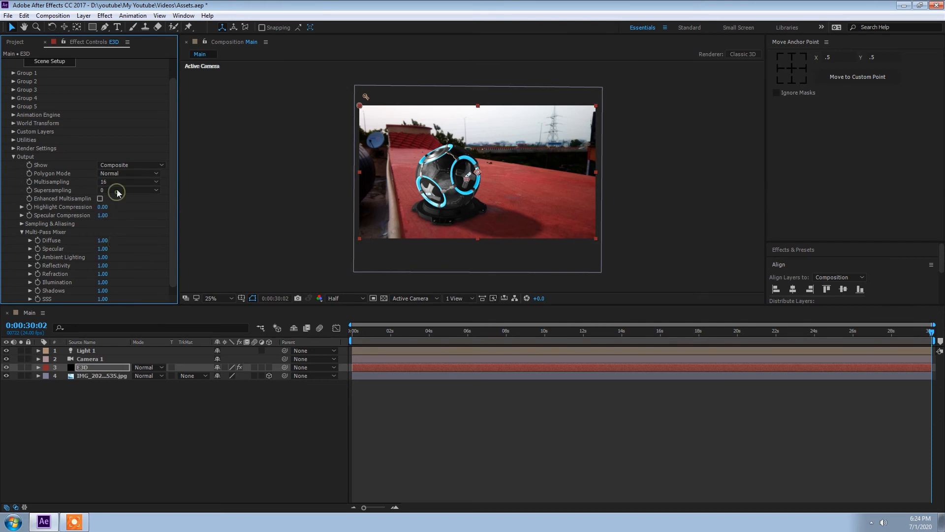
Set the Element layer's Supersampling to 2 and the Multi-Pass Mixer Specular to 2.00
left_click(117, 216)
scroll(128, 231, "down", 1)
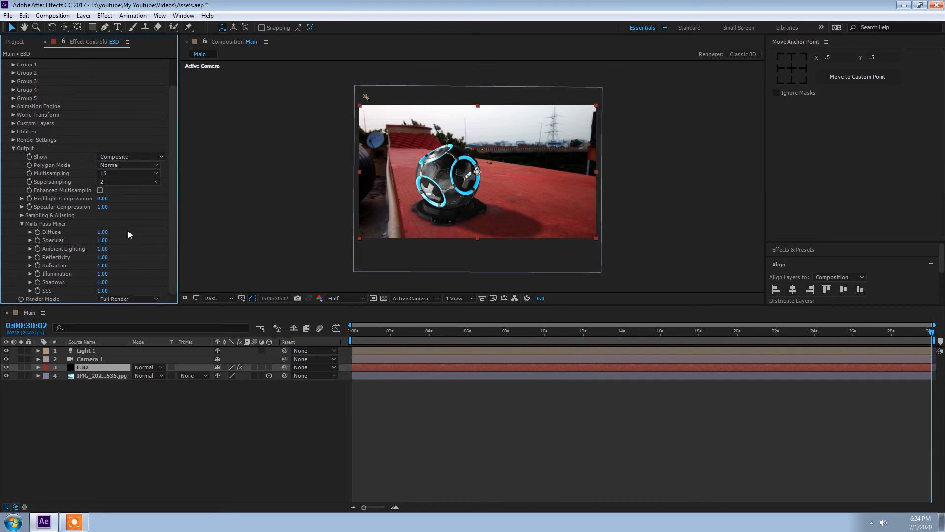
left_click(102, 241)
type("2")
key("Return")
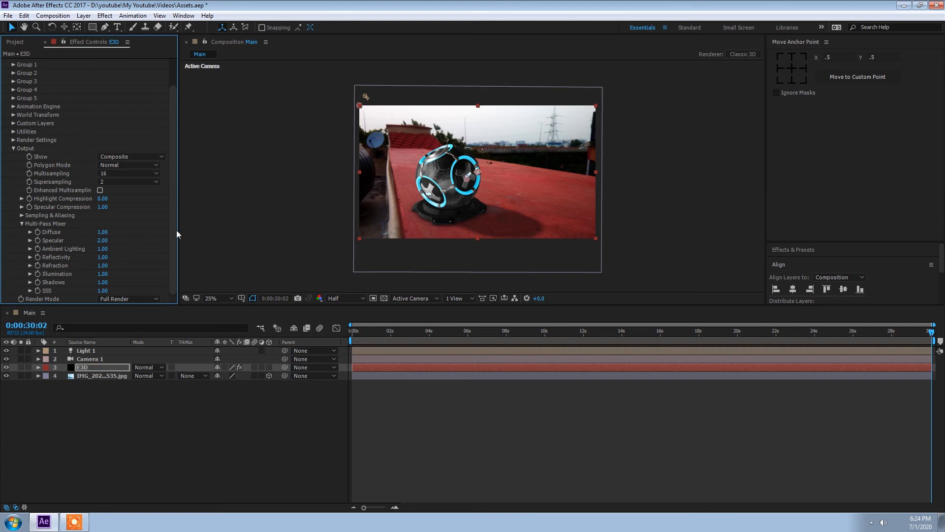
Set the Multi-Pass Mixer Illumination to 2.00
left_click(102, 282)
key("ctrl+z")
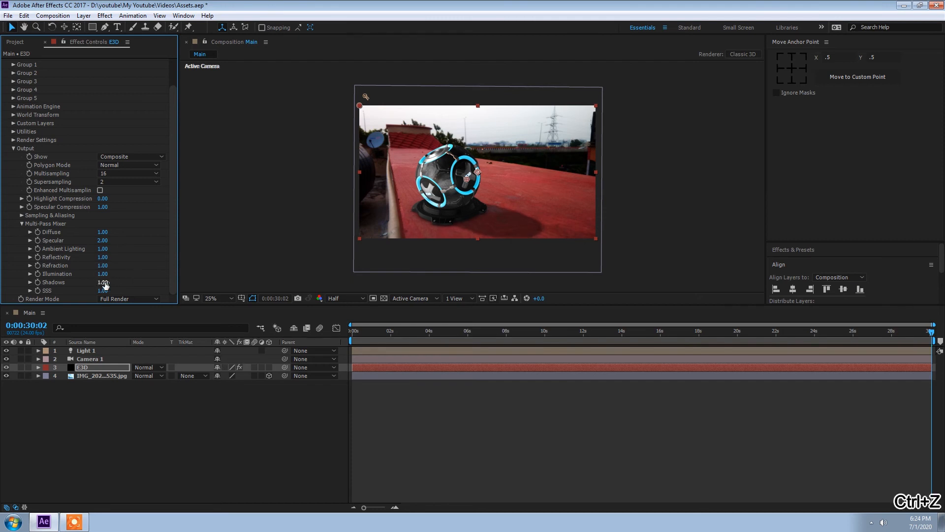
left_click(103, 274)
type("2")
key("Return")
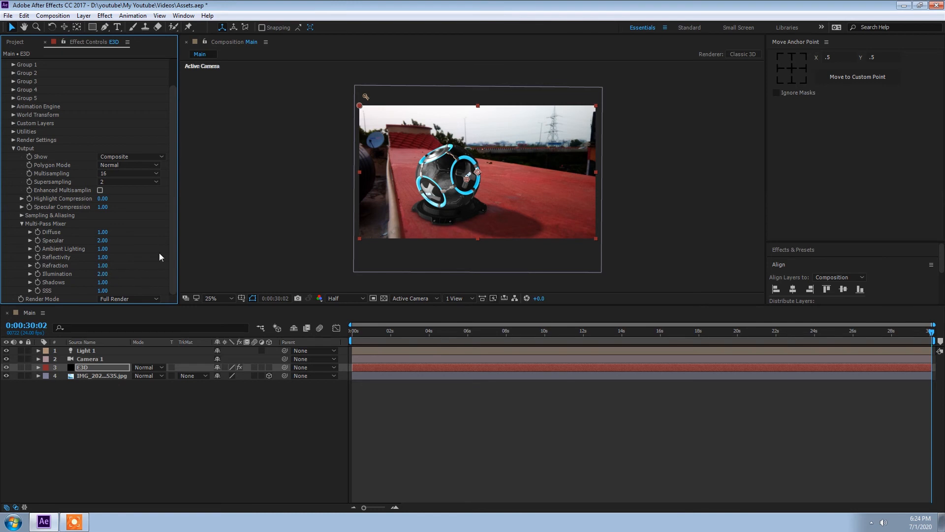
Set the Output Multisampling to 8 and collapse the Element effect's Output group
left_click(112, 178)
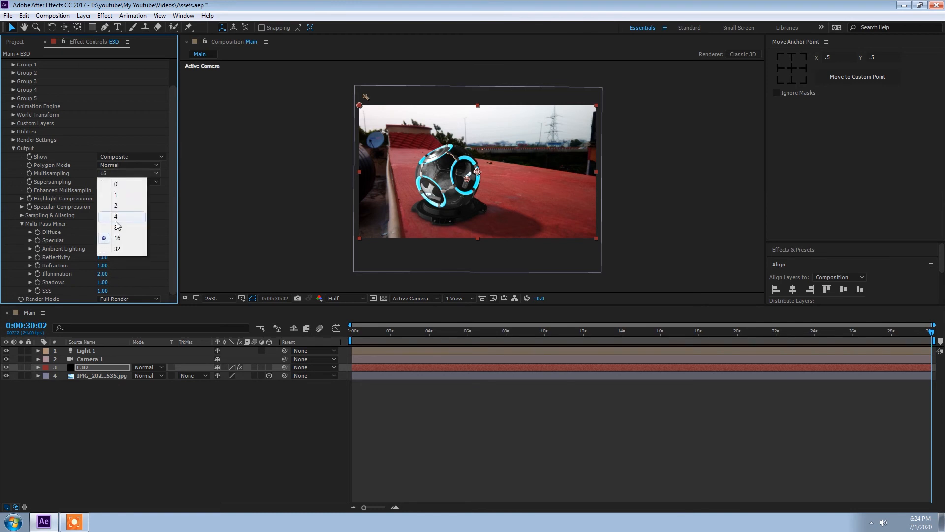
left_click(146, 224)
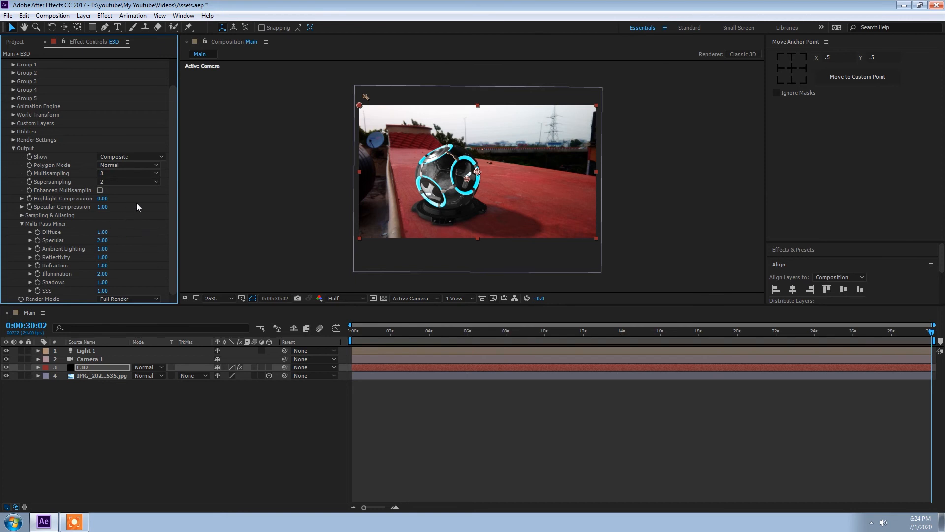
scroll(137, 202, "up", 2)
left_click(14, 171)
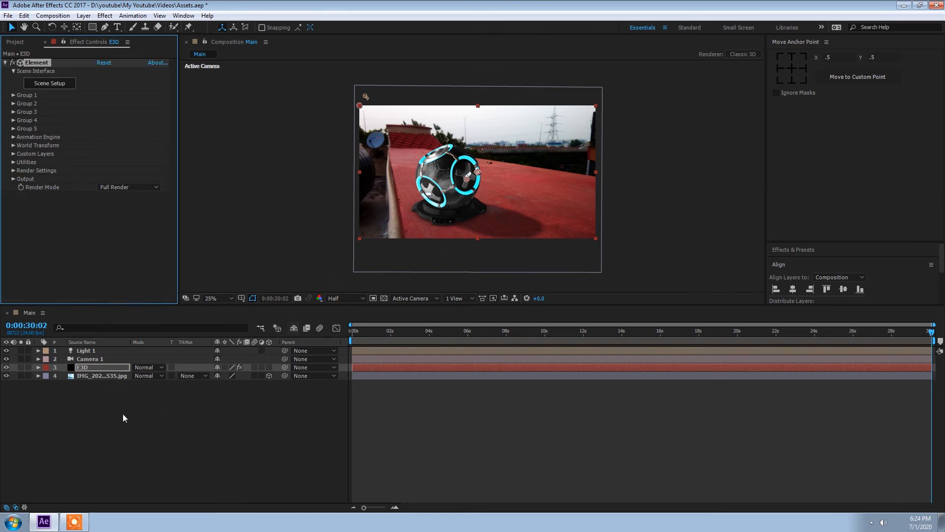
Add a new adjustment layer named CC at the top of the layer stack
right_click(113, 394)
mouse_move(119, 399)
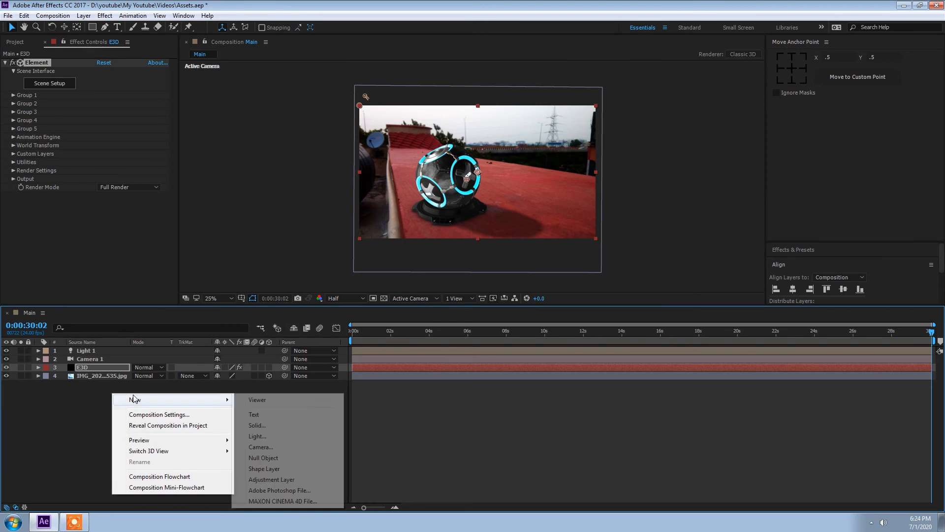
left_click(269, 478)
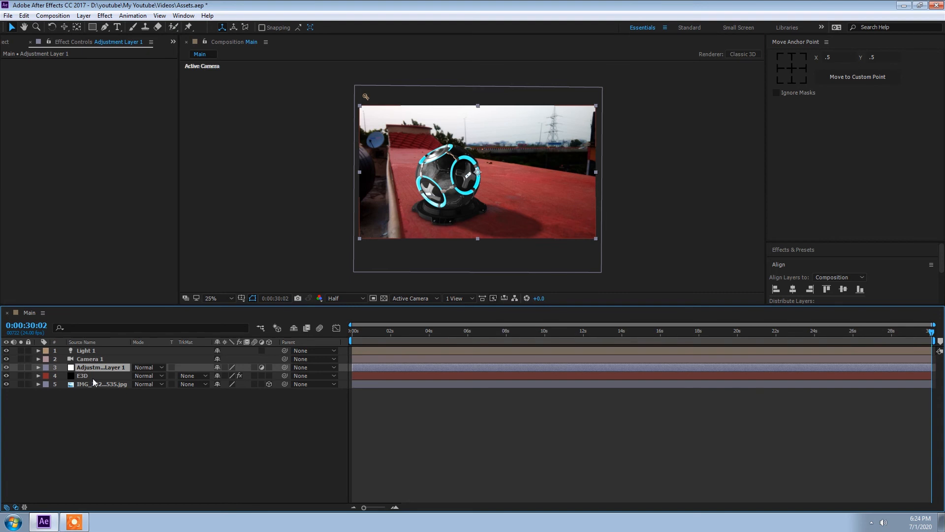
key("ctrl+bracketright")
key("ctrl+bracketright")
key("Return")
type("CC")
key("Return")
Apply Curves to the CC layer and bend the RGB curve into a gentle S-curve
key("ctrl+space")
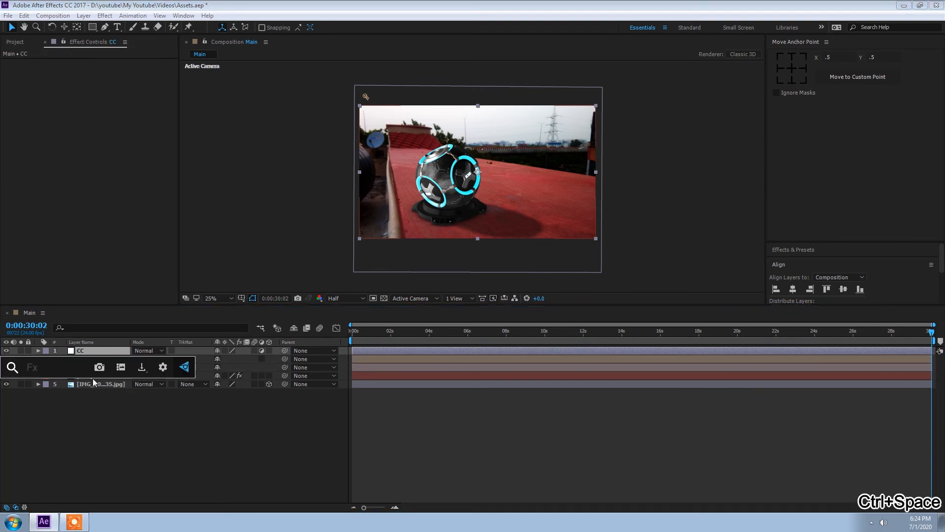
type("curve")
key("Return")
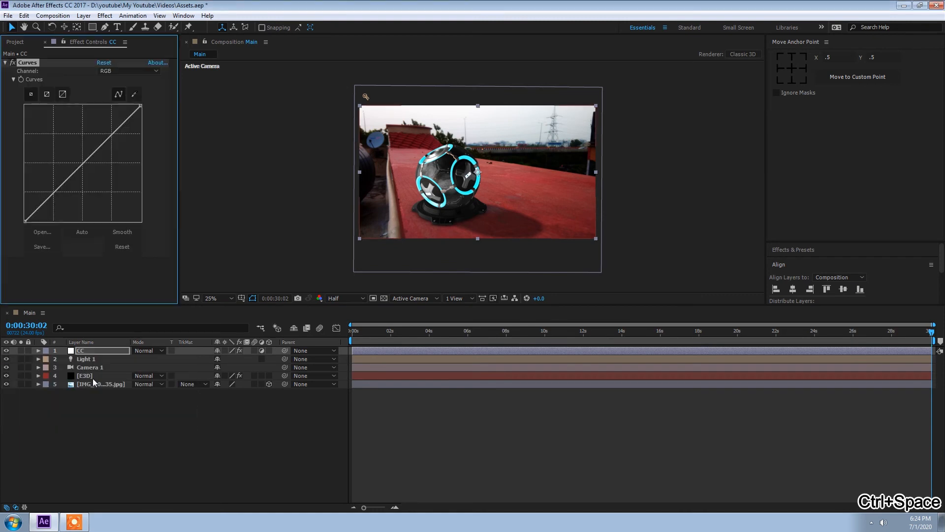
left_click(84, 165)
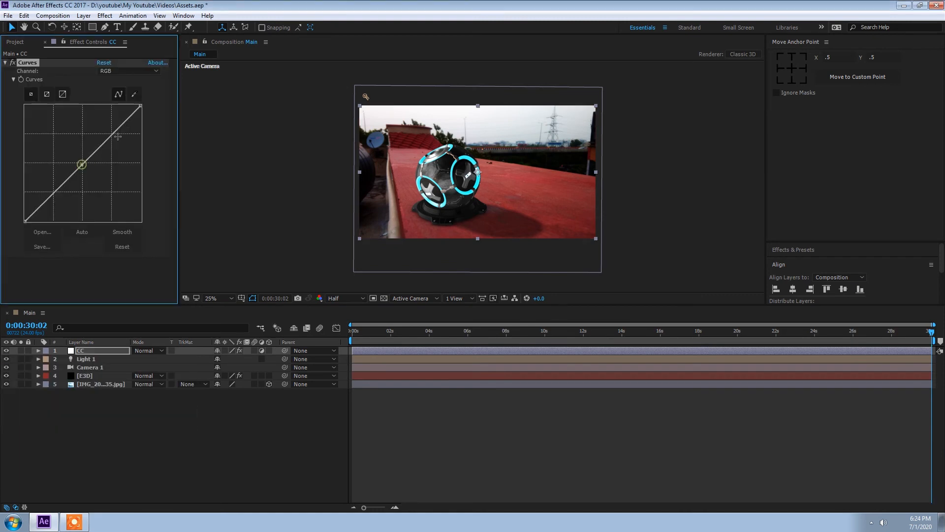
left_click_drag(122, 131, 112, 130)
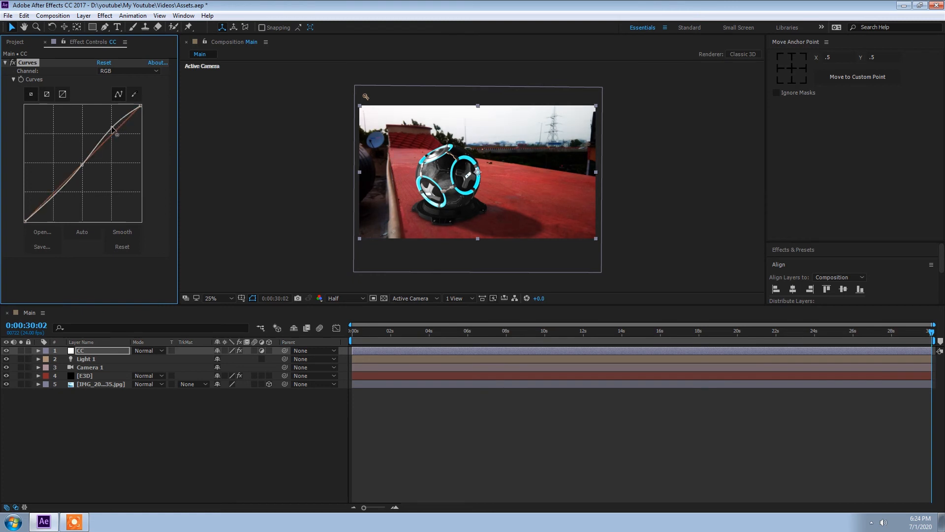
Switch the Curves channel to Red and add a slight S-curve to it
left_click(124, 72)
left_click(123, 91)
left_click(84, 161)
left_click_drag(115, 130, 109, 135)
left_click(74, 67)
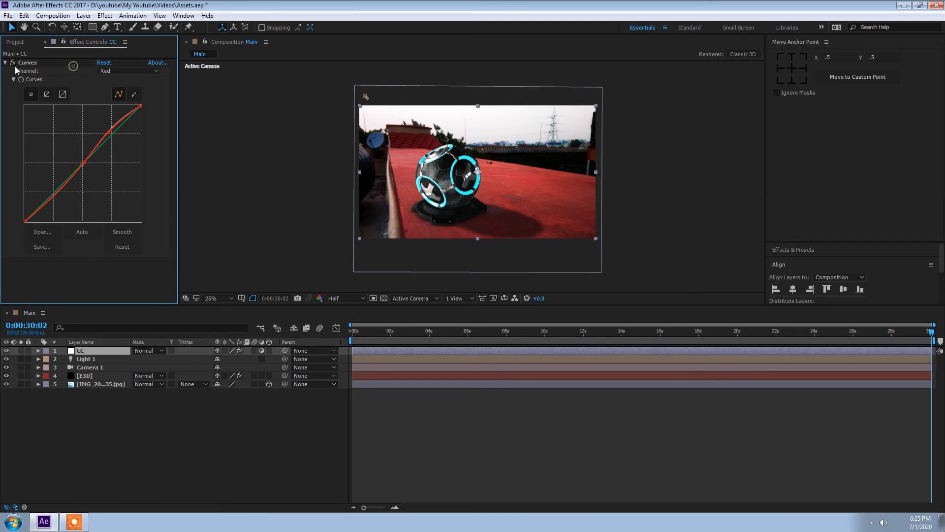
left_click(110, 384)
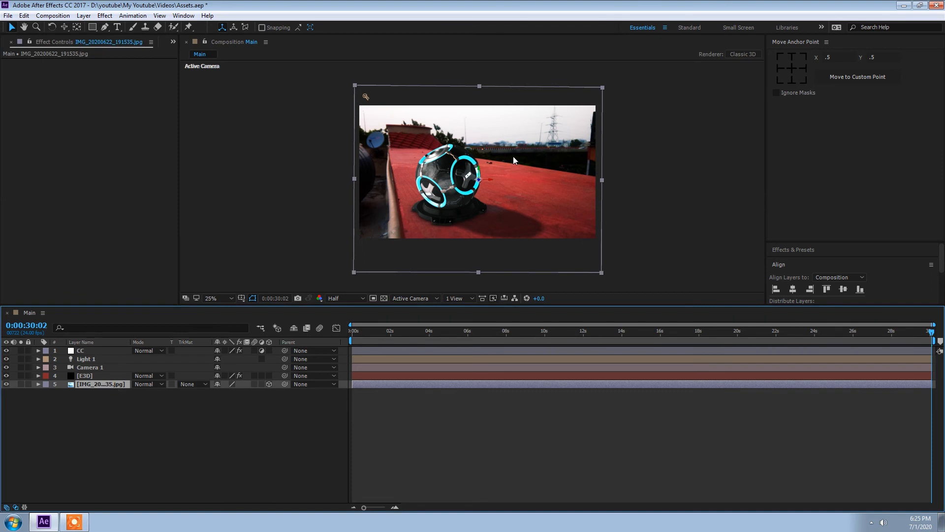
left_click(90, 376)
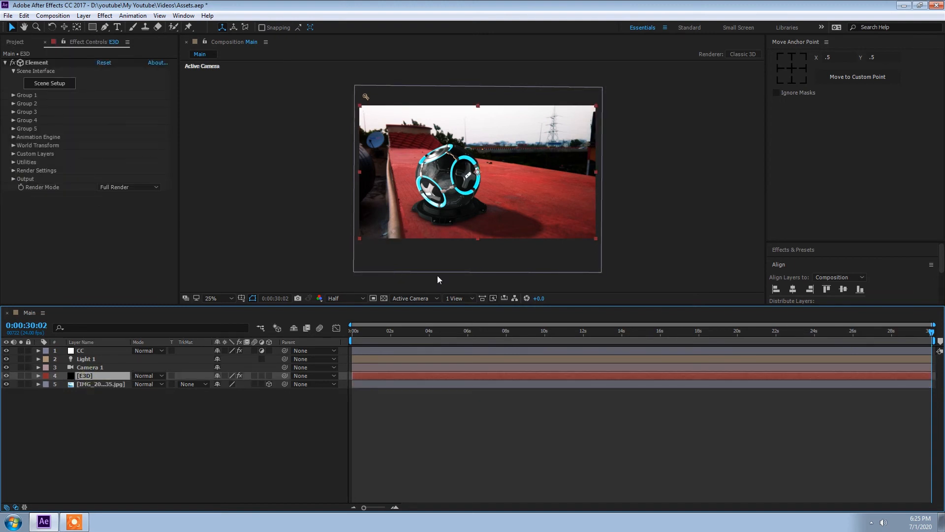
double_click(90, 368)
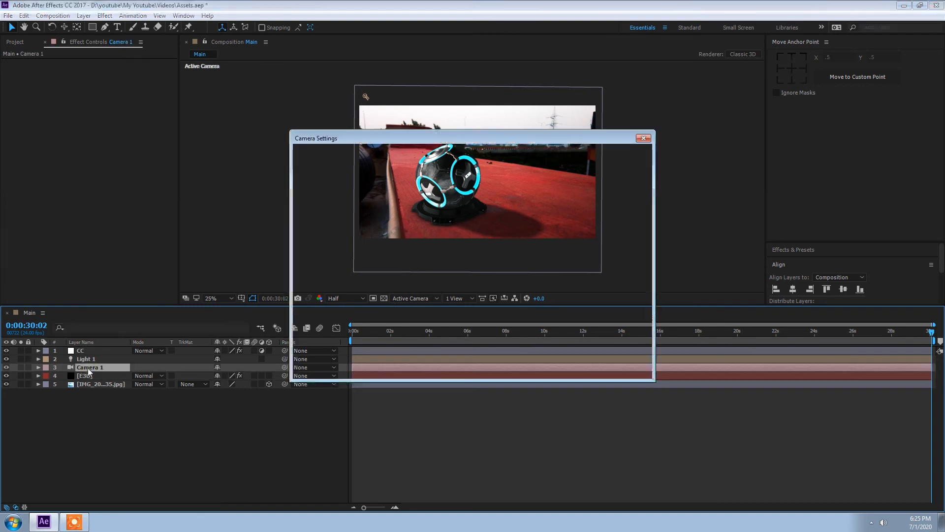
left_click(573, 366)
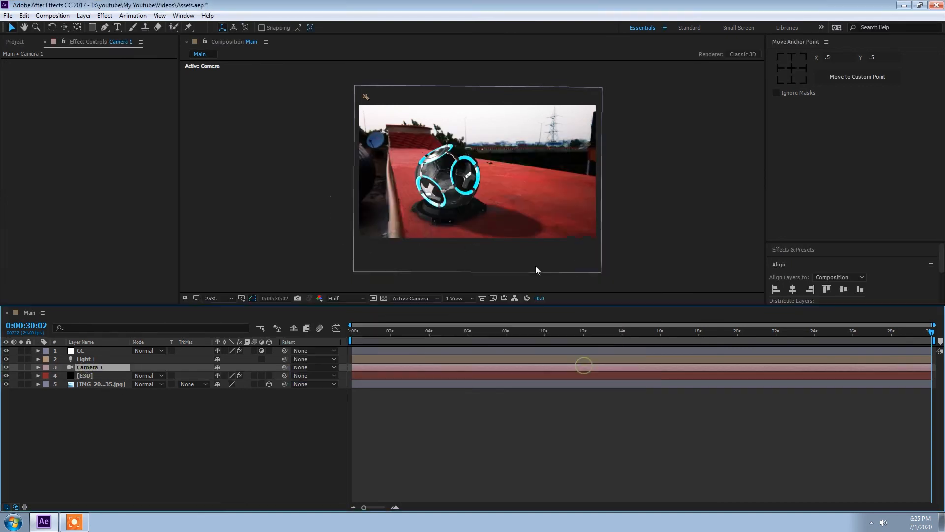
Open Camera 1's Camera Options and set its Aperture to 200 pixels
left_click(39, 367)
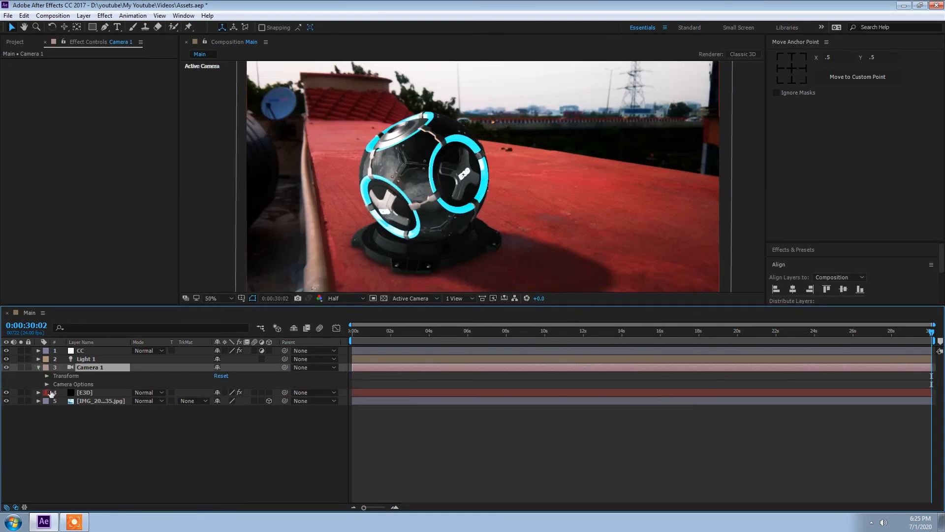
left_click(47, 384)
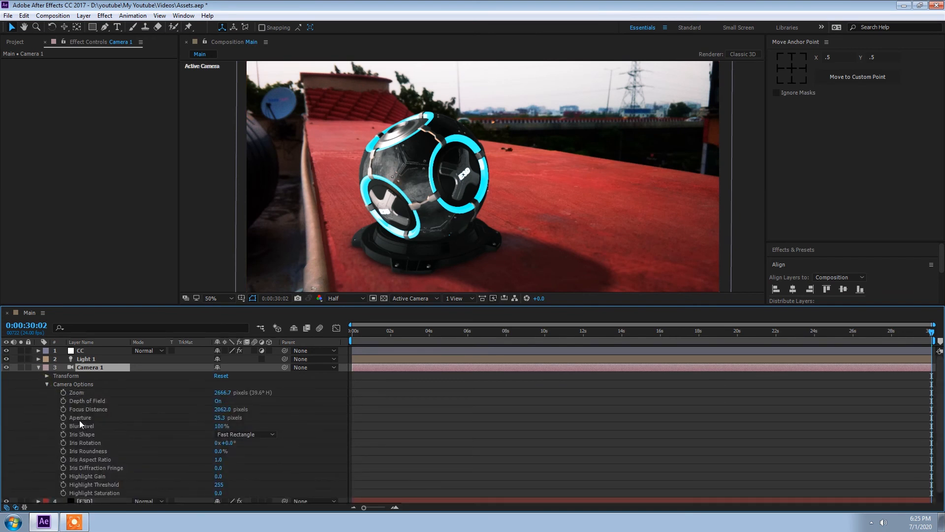
left_click(226, 420)
type("200")
key("Return")
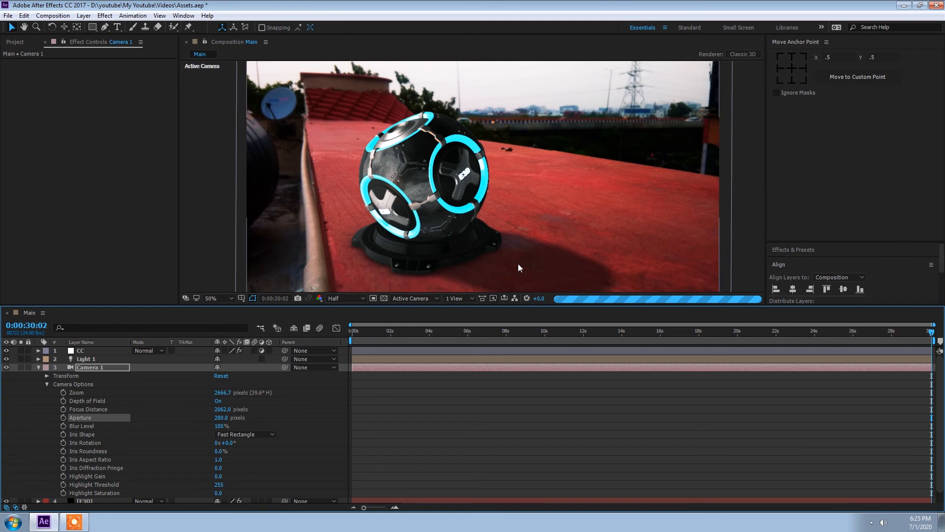
Split the viewer into two horizontal views and scrub the camera's Focus Distance to about 2157 pixels
left_click(462, 299)
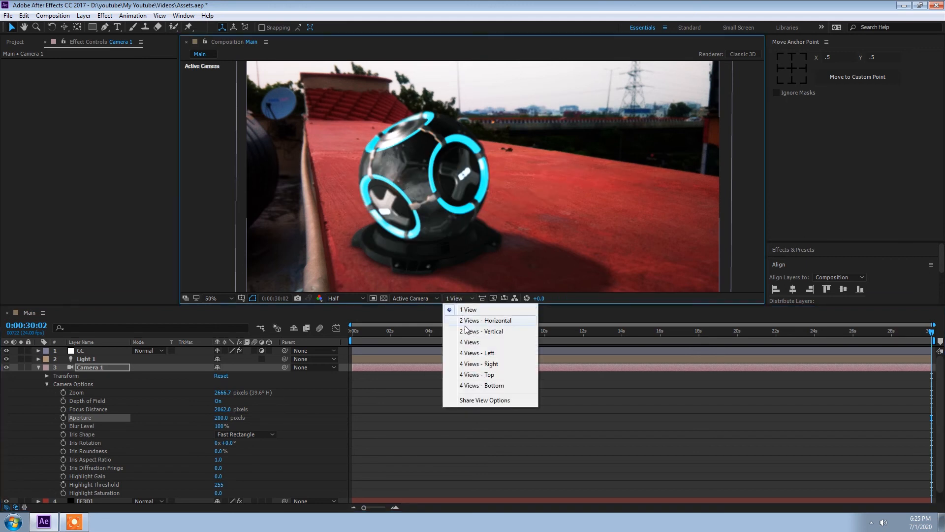
left_click(466, 323)
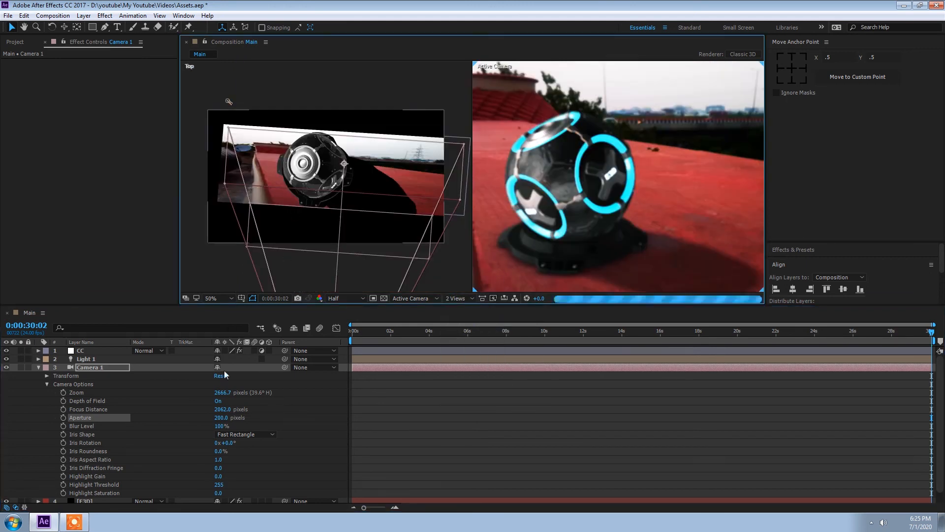
left_click_drag(222, 410, 259, 410)
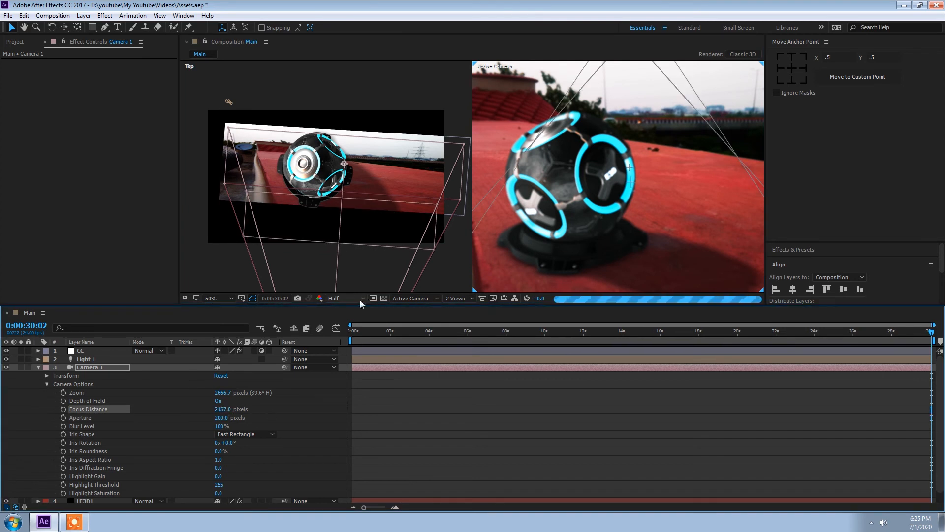
left_click(332, 237)
left_click(416, 298)
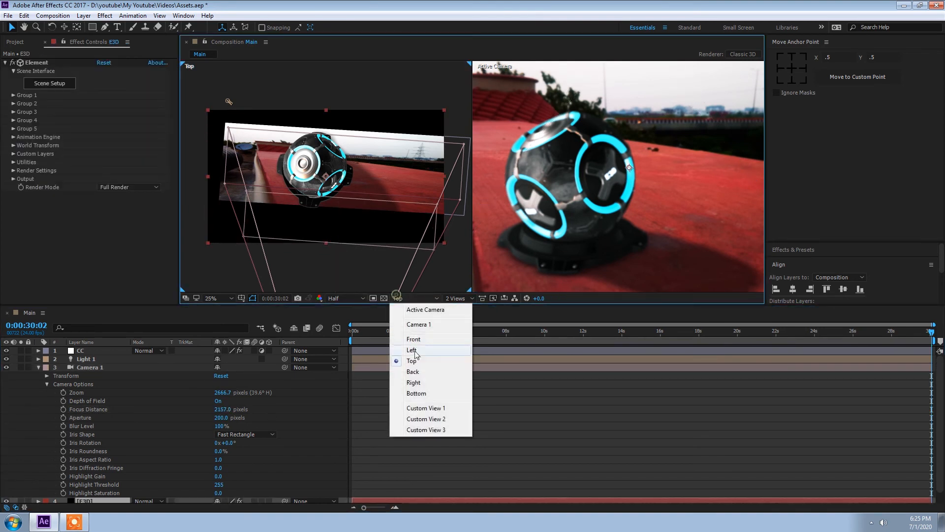
left_click(414, 340)
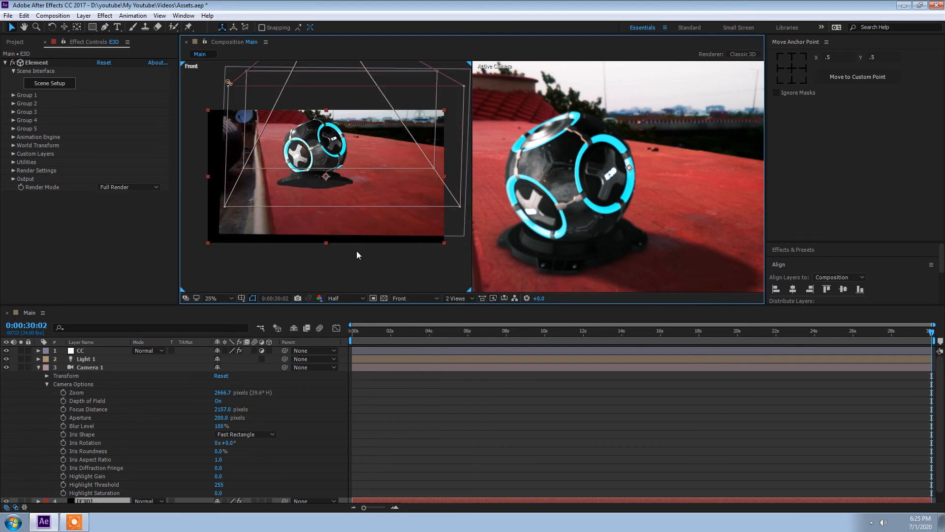
left_click(414, 299)
left_click(417, 342)
left_click(416, 298)
left_click(417, 359)
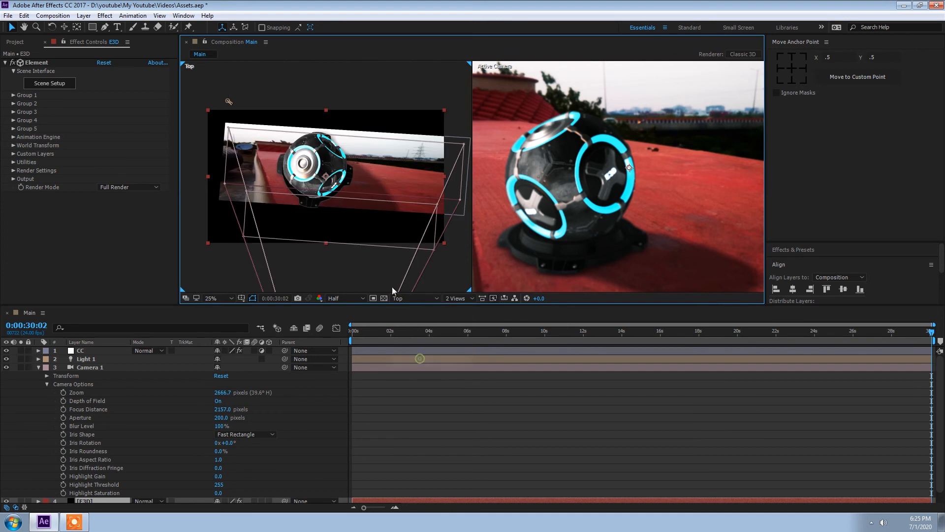
Set the camera's Focus Distance to about 2598 pixels
left_click_drag(223, 409, 413, 411)
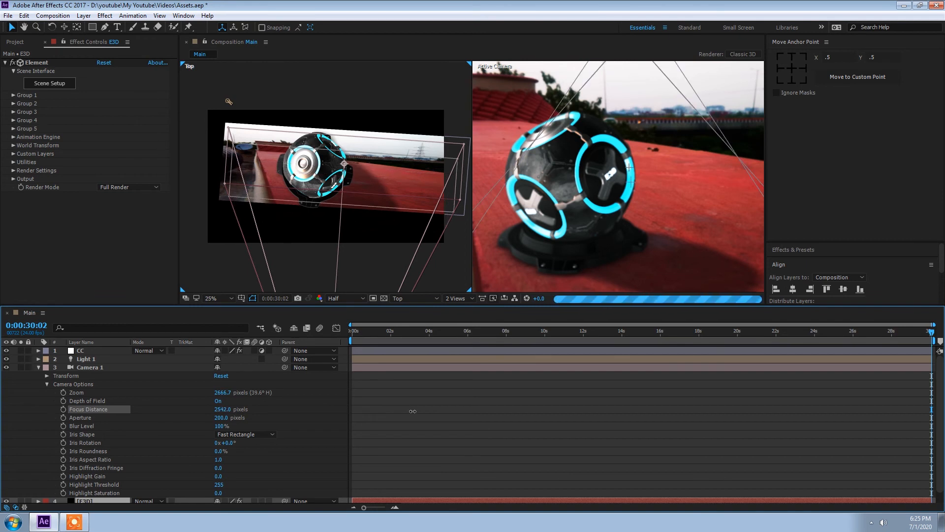
left_click_drag(413, 411, 412, 411)
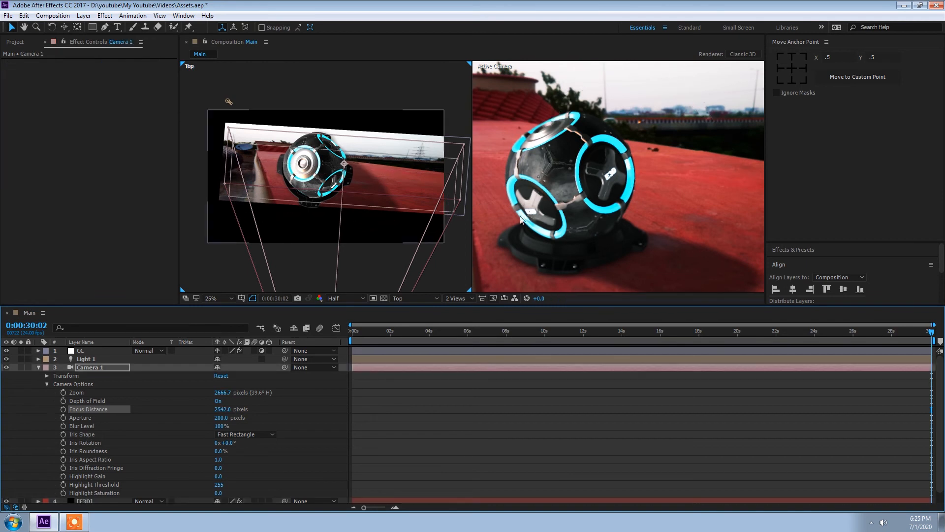
left_click_drag(227, 409, 253, 406)
Set the camera's Aperture to 300 pixels
left_click(221, 418)
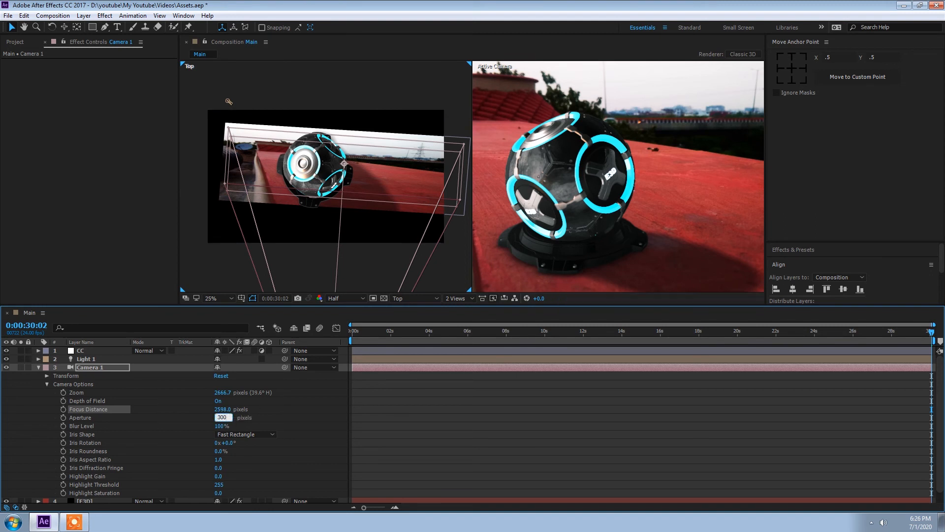
type("300")
key("Return")
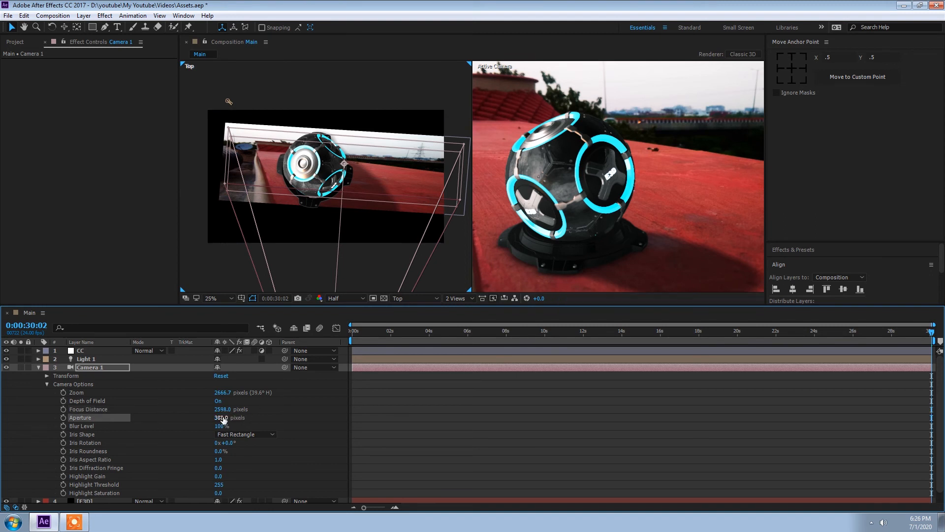
Collapse Camera 1, select the E3D layer and return the viewer to a single view
left_click(37, 369)
left_click(88, 377)
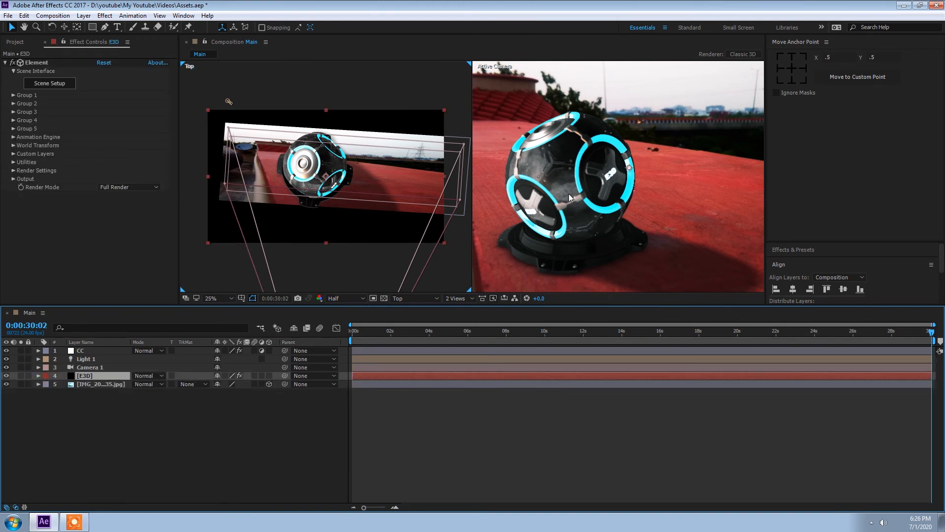
left_click(457, 298)
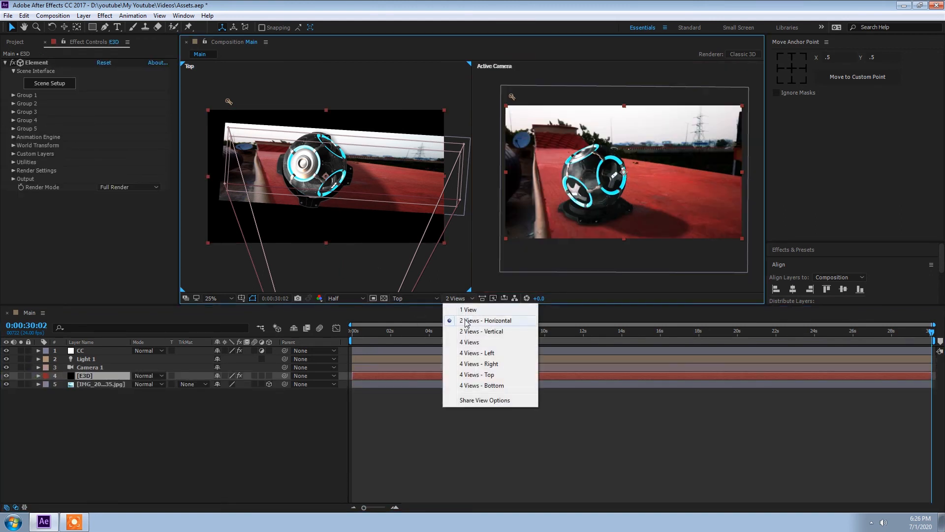
left_click(465, 309)
Open Element 3D's Scene Setup, apply the Roof_blurred preset from the V1_Environment environments, and confirm
left_click(47, 84)
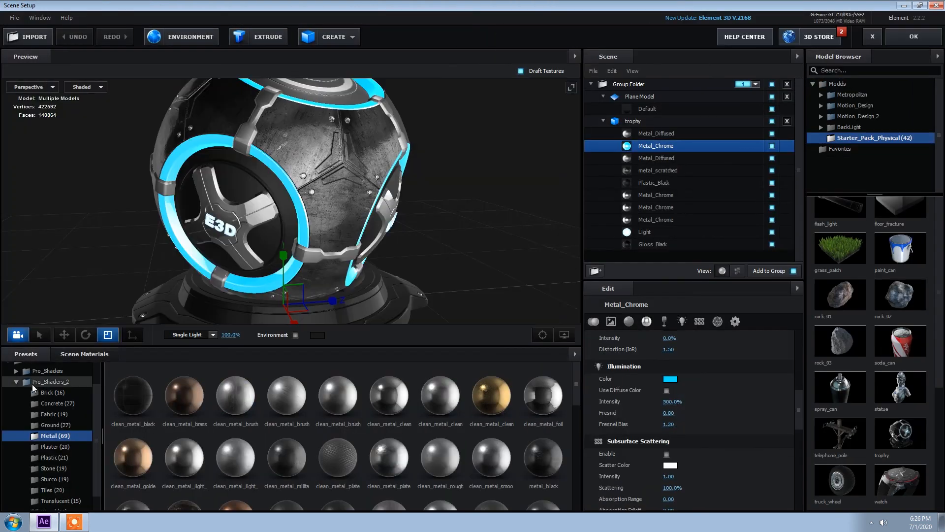
left_click(12, 382)
left_click(28, 379)
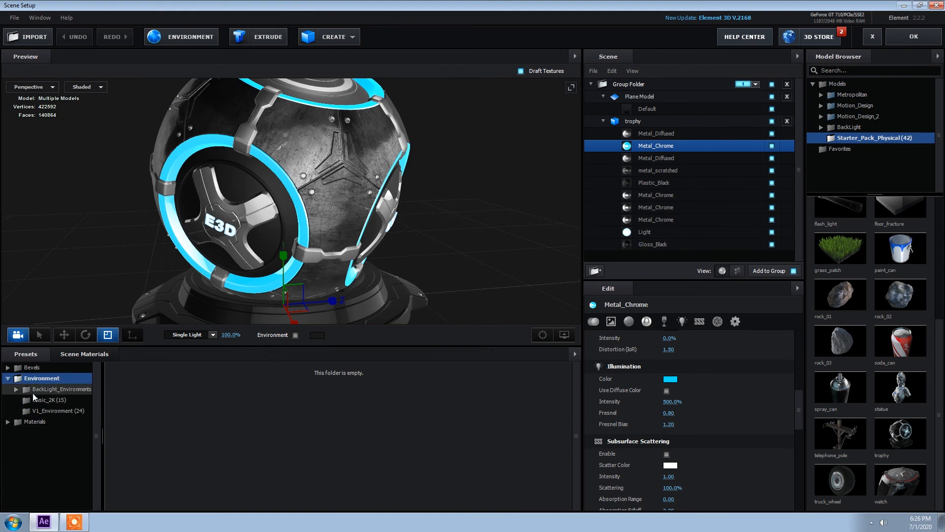
left_click(48, 409)
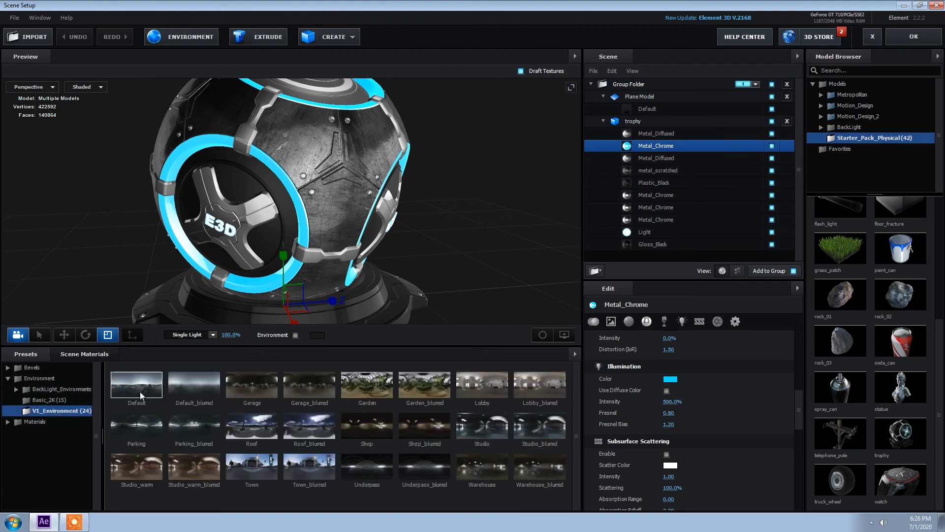
left_click(252, 466)
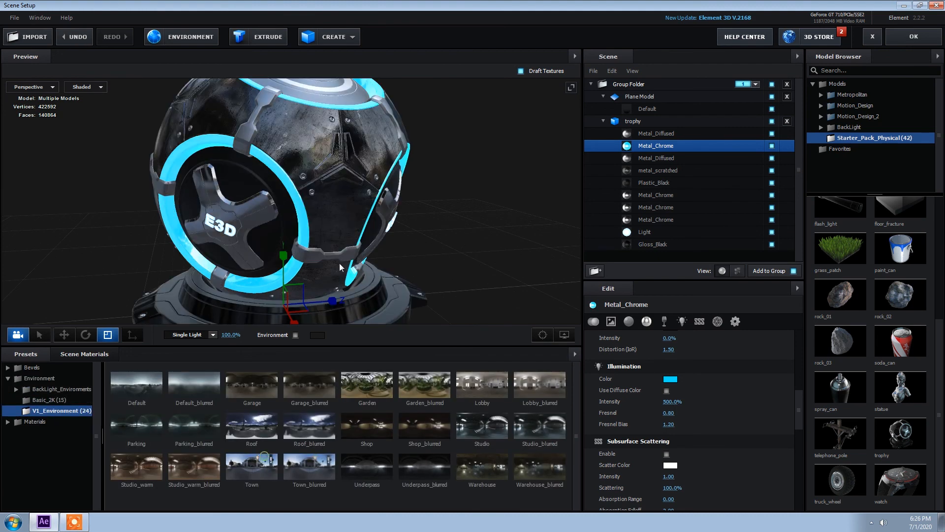
left_click(294, 433)
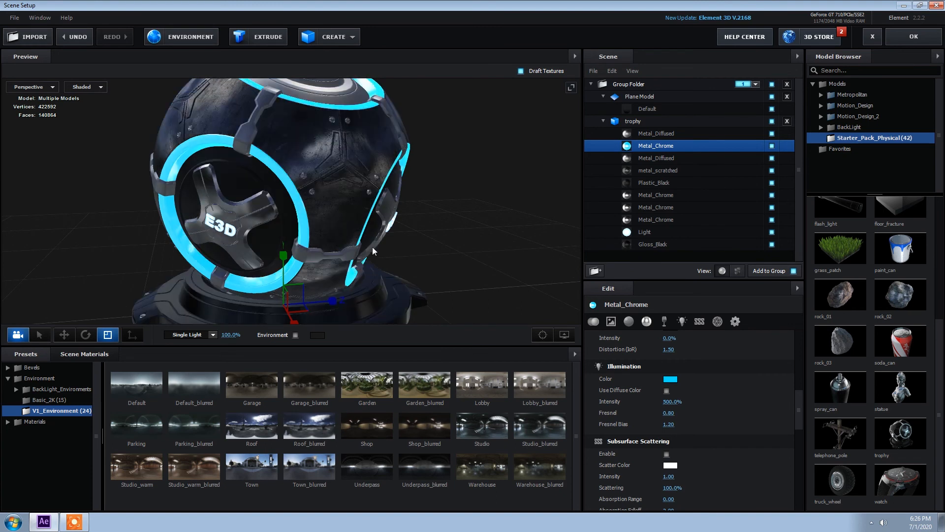
left_click(914, 37)
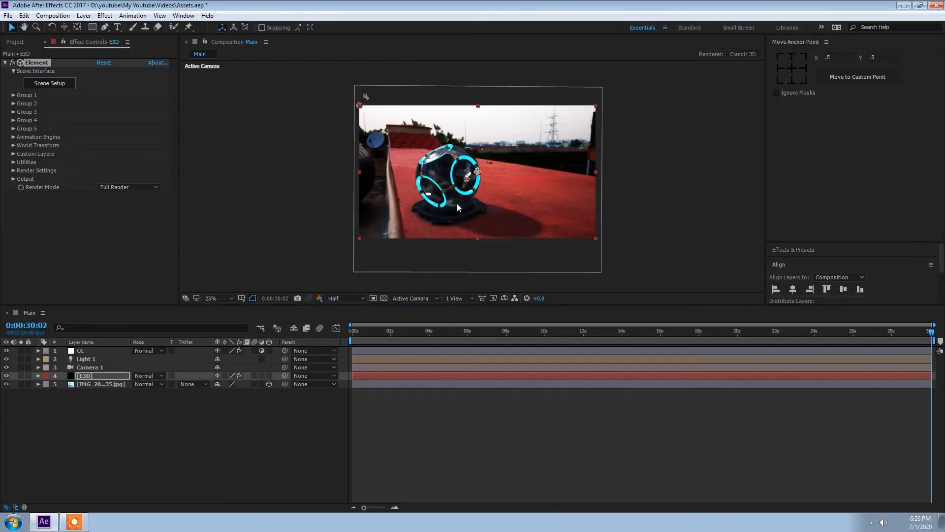
Set the viewer magnification to 100% and split the viewer into two horizontal views
scroll(465, 177, "up", 4)
scroll(466, 177, "down", 2)
scroll(413, 182, "up", 2)
left_click(346, 298)
left_click(345, 319)
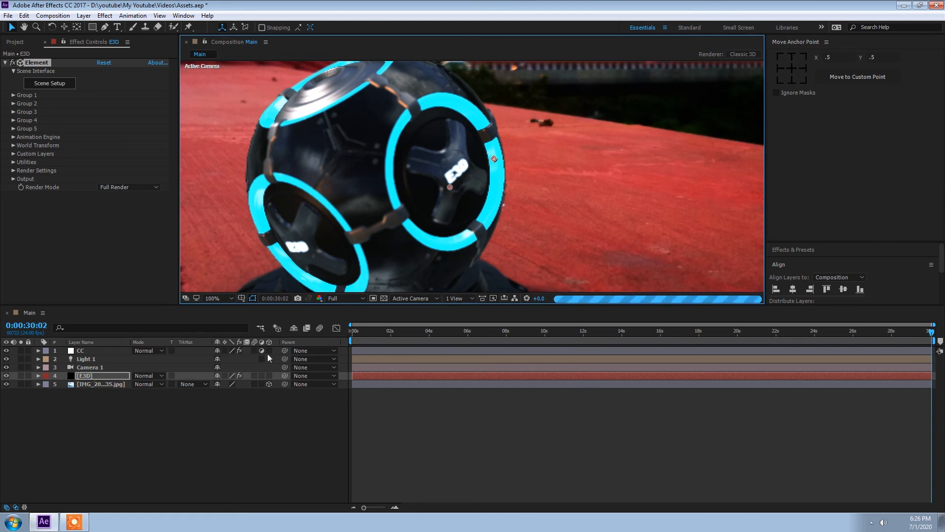
left_click(463, 298)
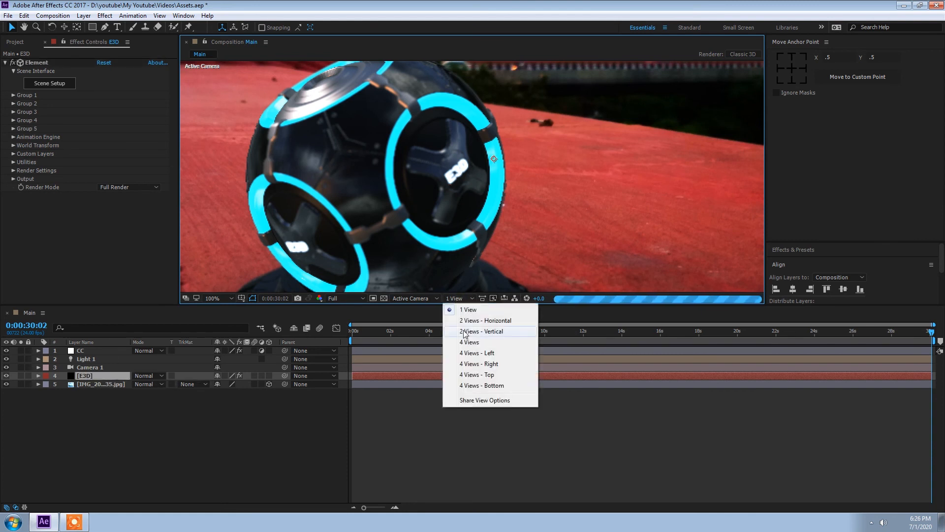
left_click(467, 320)
Expand Camera 1's options and scrub its Focus Distance to about 2395 pixels
left_click(344, 298)
left_click(354, 332)
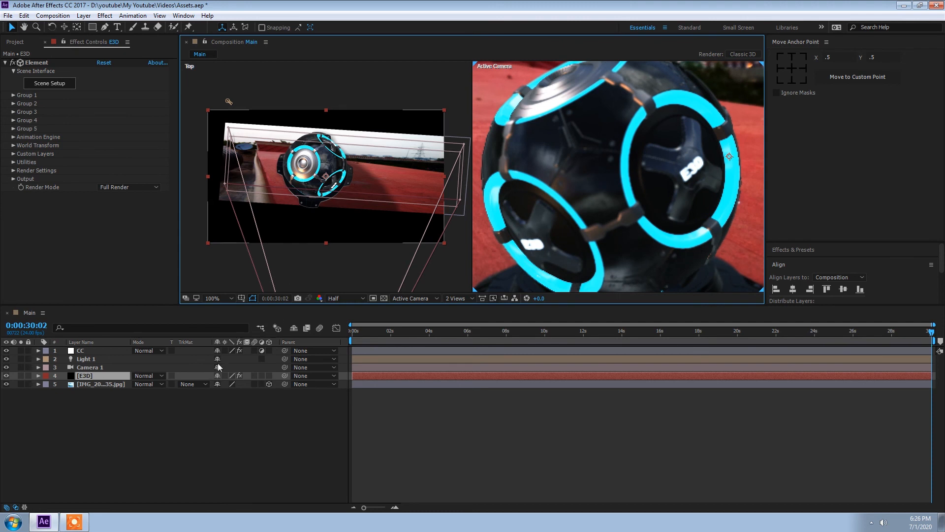
left_click(38, 367)
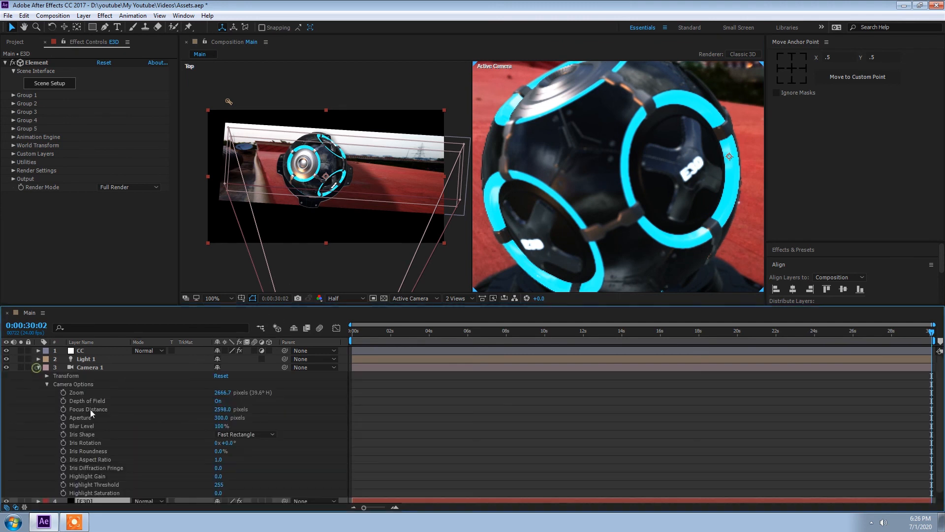
left_click_drag(238, 409, 261, 411)
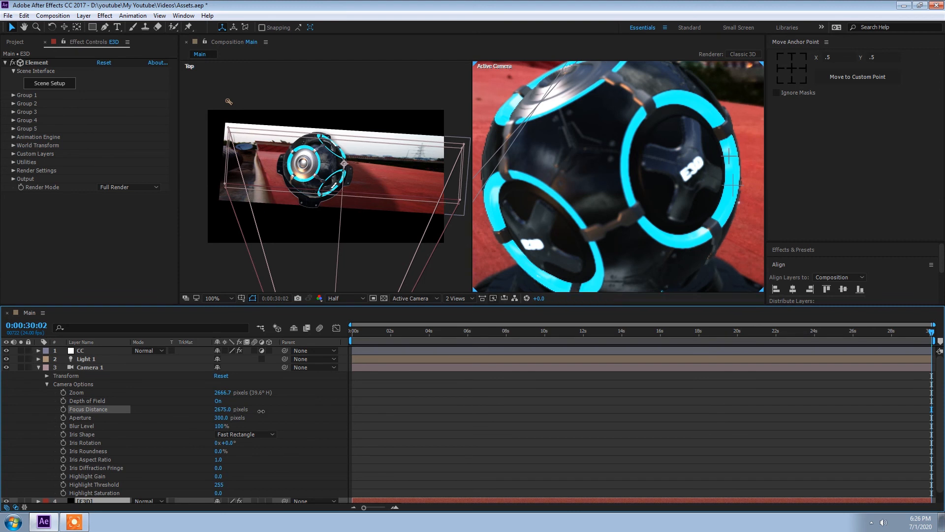
left_click(261, 415)
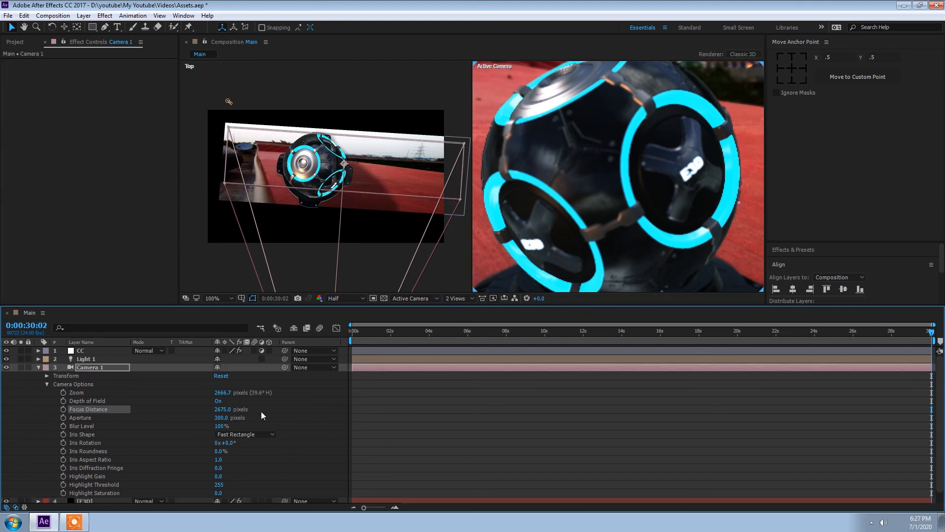
left_click_drag(222, 409, 84, 395)
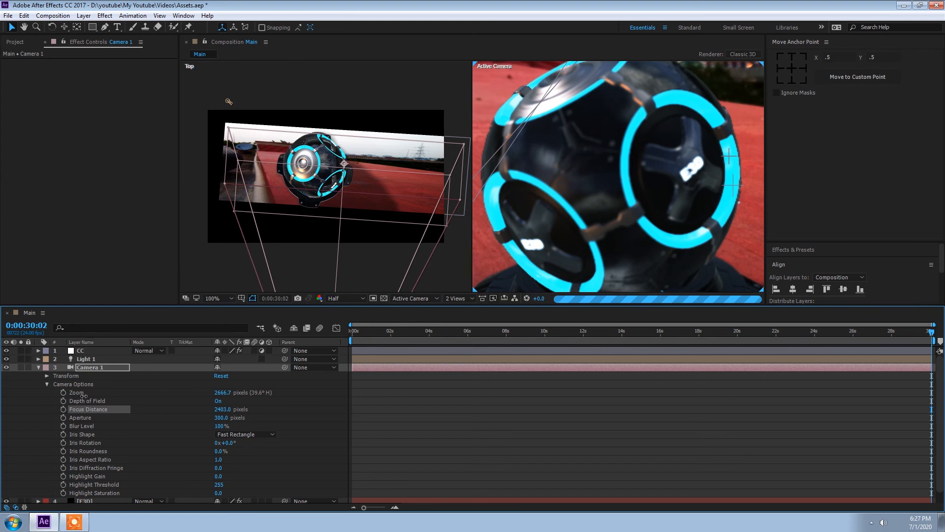
left_click_drag(84, 396, 80, 395)
Set the camera's Aperture to 500 pixels
left_click(223, 423)
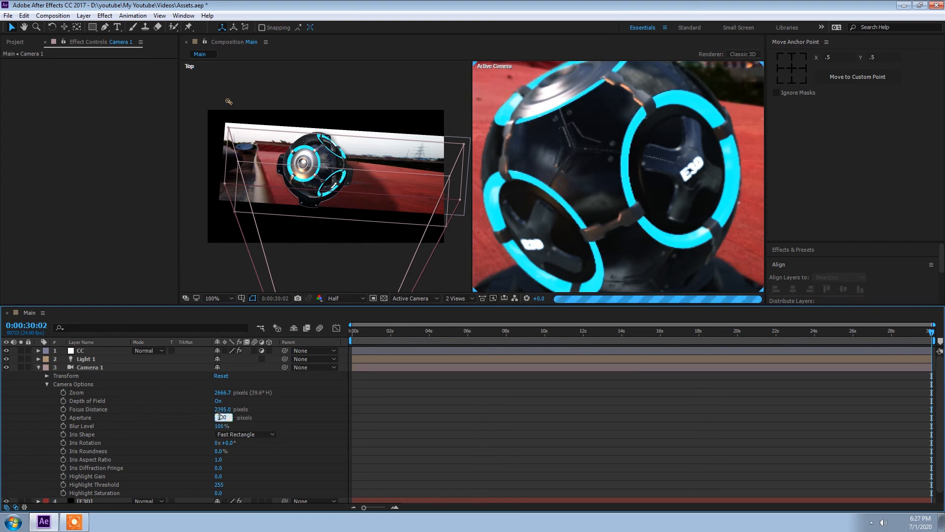
left_click(219, 417)
key("ctrl+a")
type("500")
key("Return")
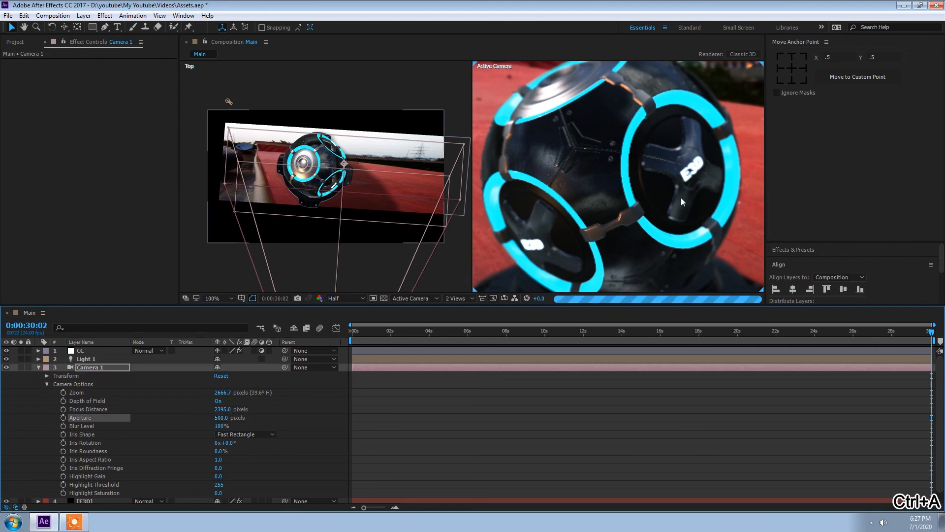
Collapse Camera 1 and return the viewer to a single view at 25% magnification
scroll(580, 184, "down", 2)
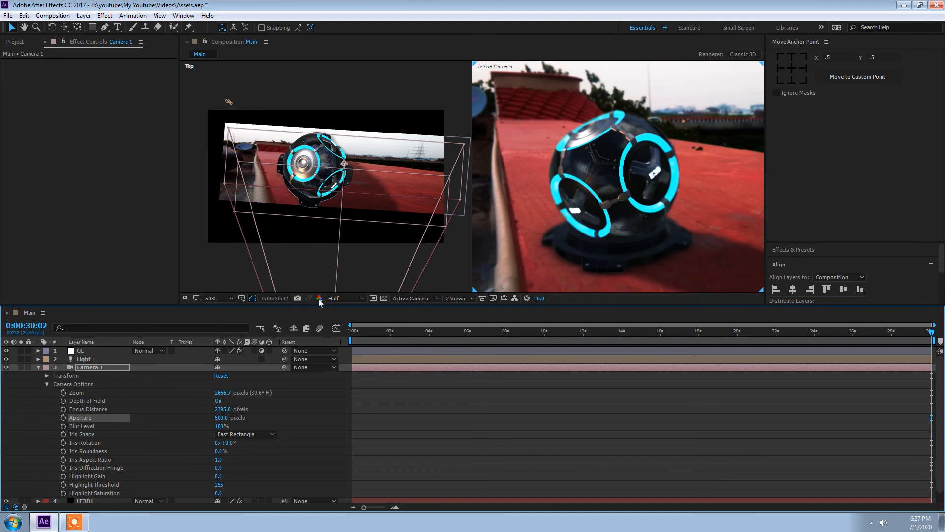
left_click(225, 420)
type("3")
type("0:0")
key("Return")
left_click(39, 368)
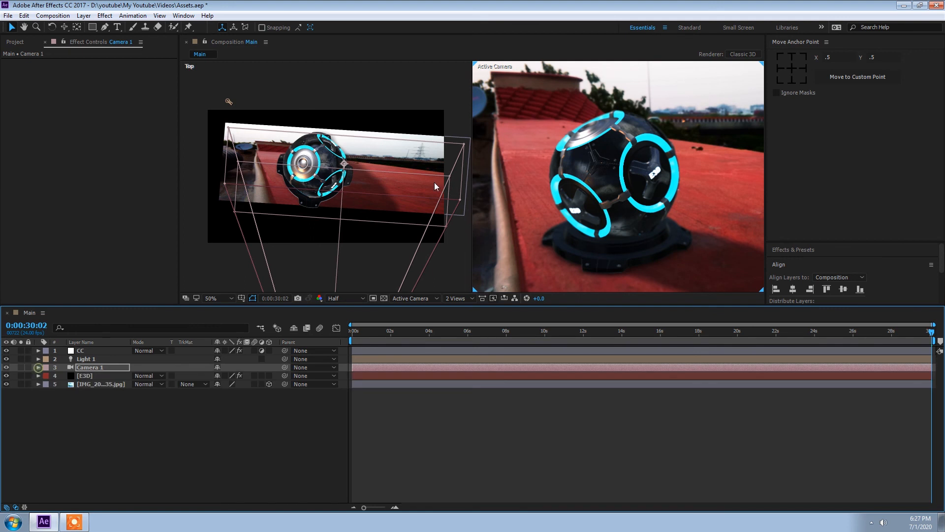
left_click(455, 298)
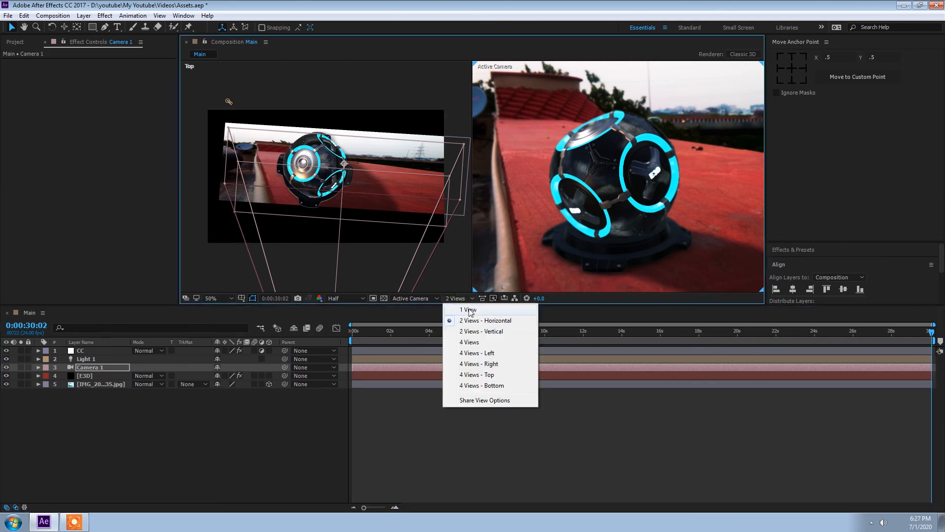
left_click(471, 311)
scroll(474, 186, "down", 2)
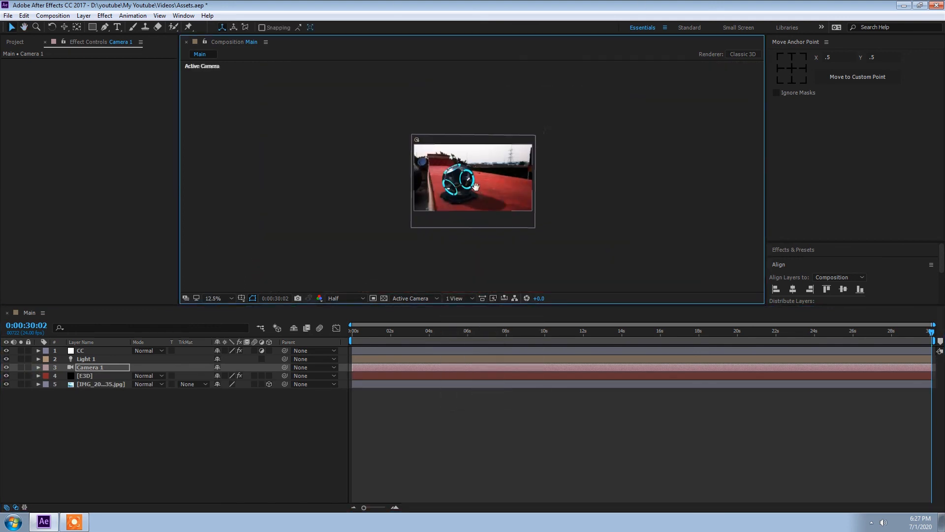
scroll(476, 191, "up", 2)
scroll(493, 184, "down", 2)
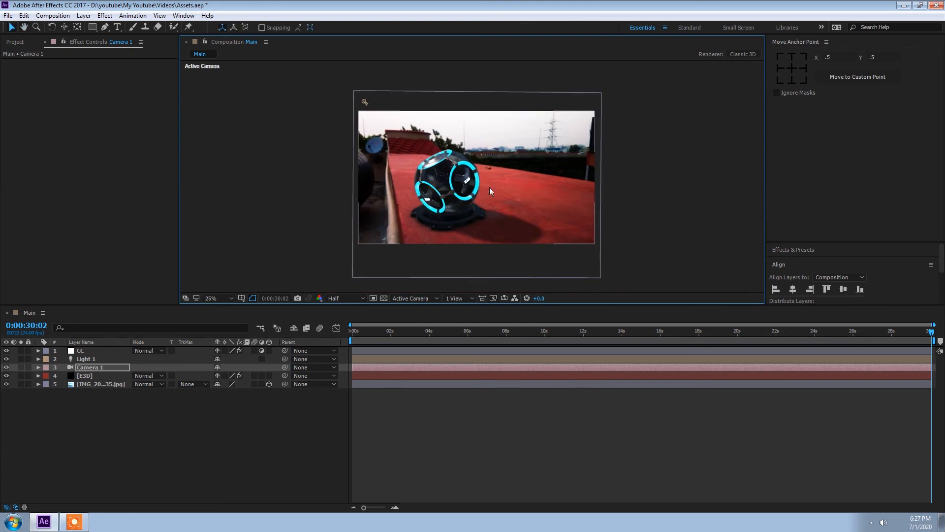
Select the CC layer, switch the Curves channel to RGB and nudge the upper curve point slightly
left_click(84, 351)
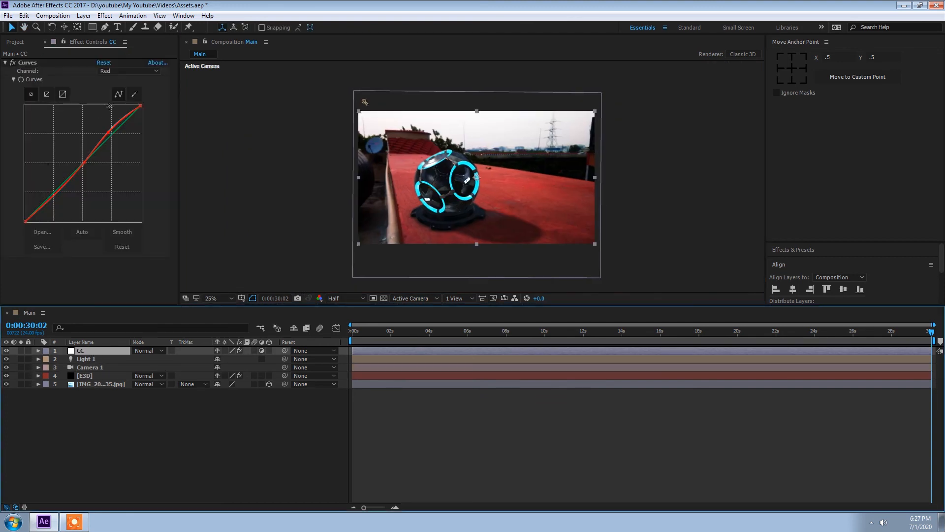
left_click(114, 71)
left_click(114, 75)
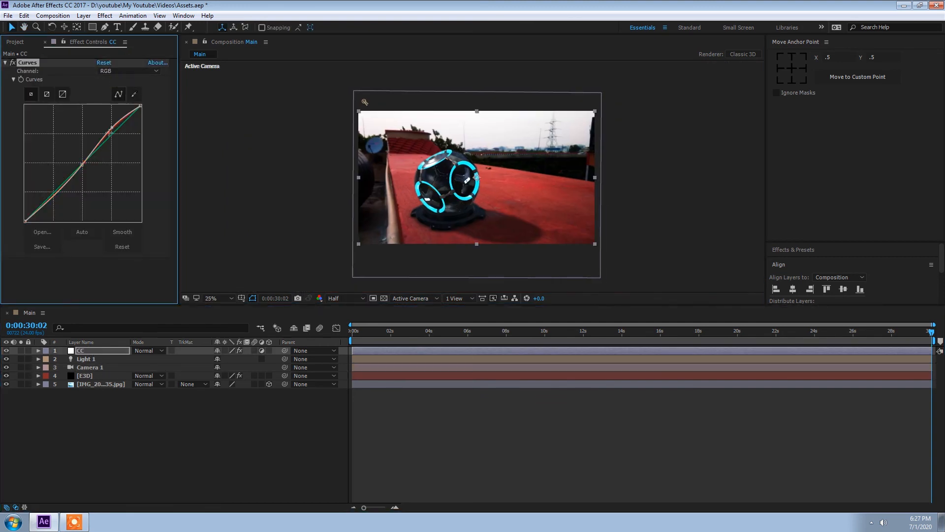
left_click_drag(112, 130, 116, 132)
Reopen Scene Setup for the E3D layer, compare several environment presets, and apply the Roof environment
left_click(89, 376)
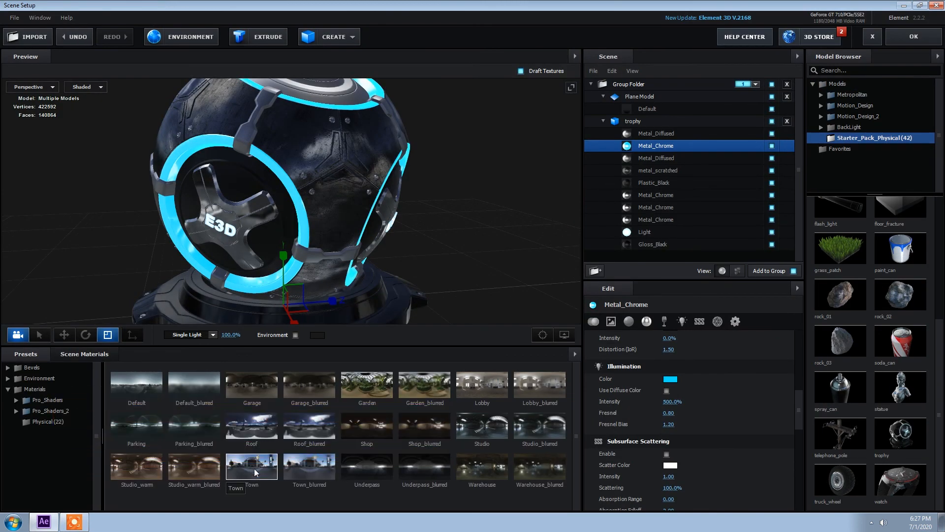
left_click(254, 471)
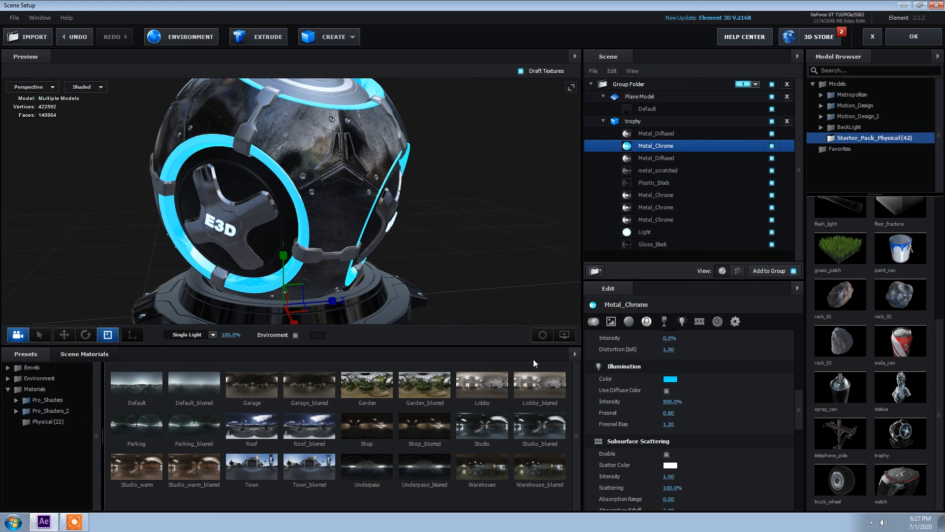
left_click(191, 387)
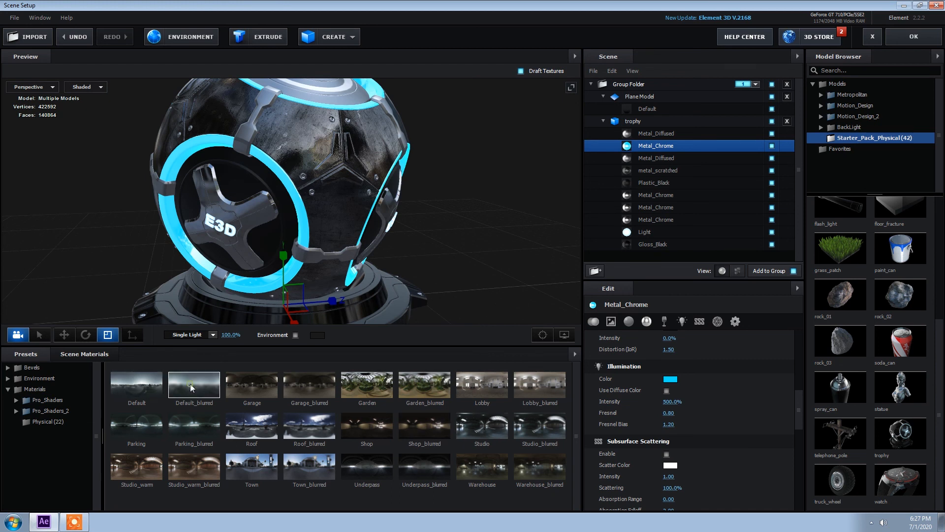
left_click(139, 390)
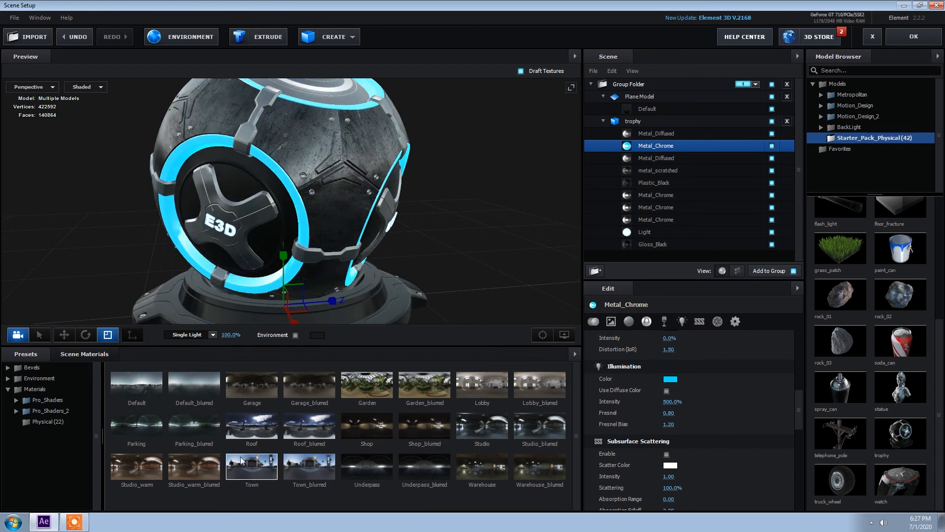
left_click(246, 436)
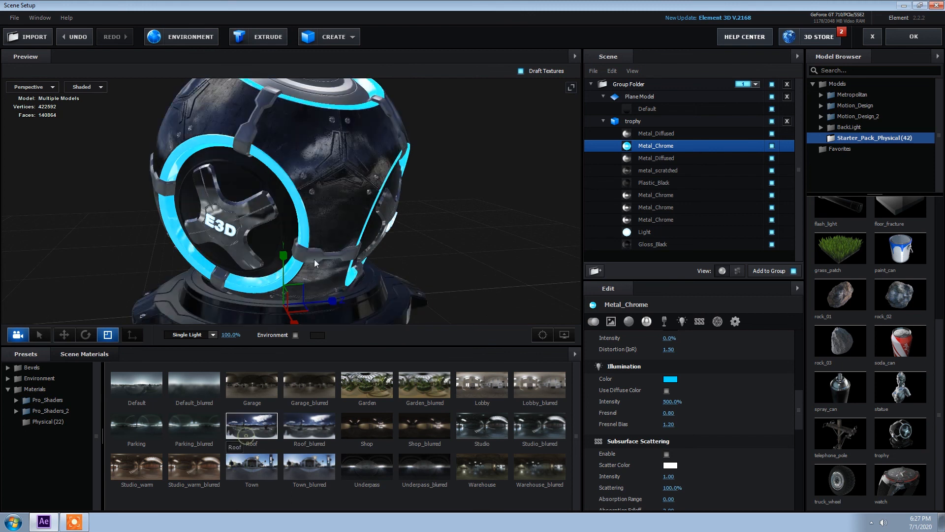
left_click(913, 36)
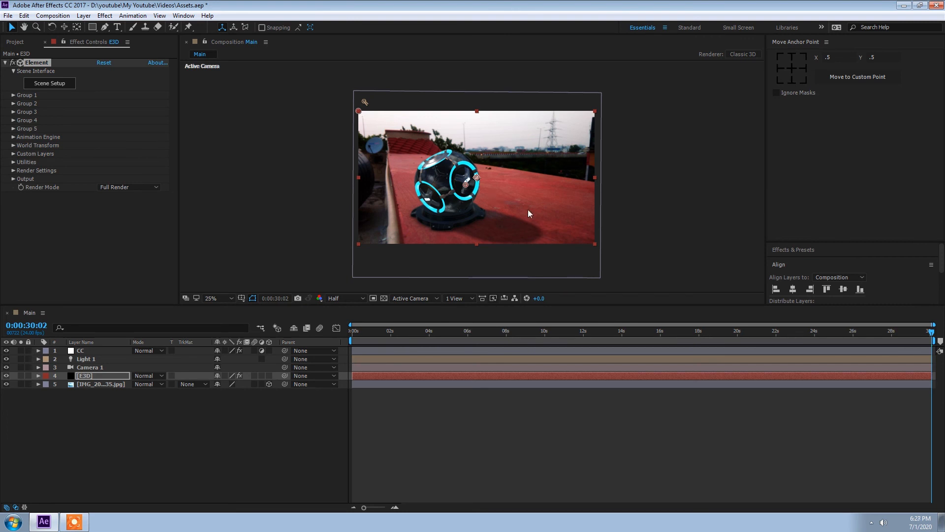
Select Light 1 in the viewer and move it slightly toward the composition's upper-left corner
left_click(365, 103)
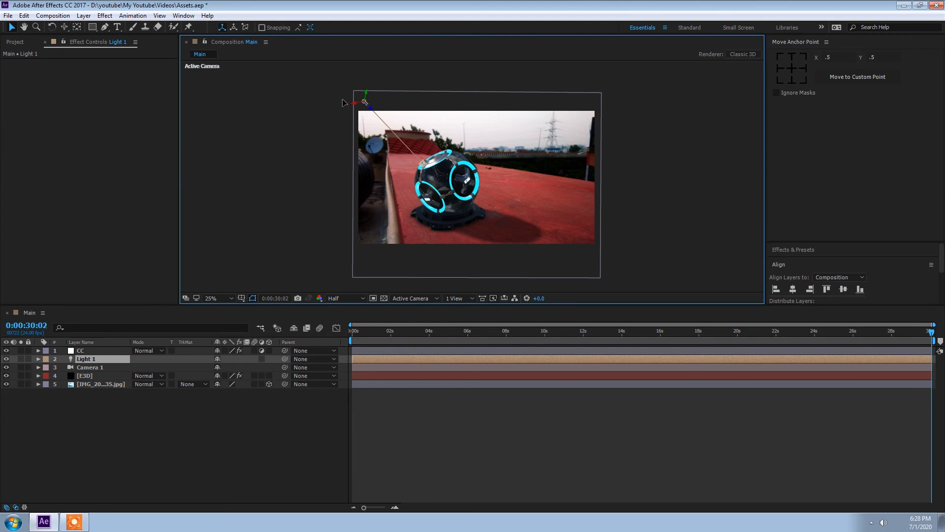
left_click_drag(343, 100, 339, 100)
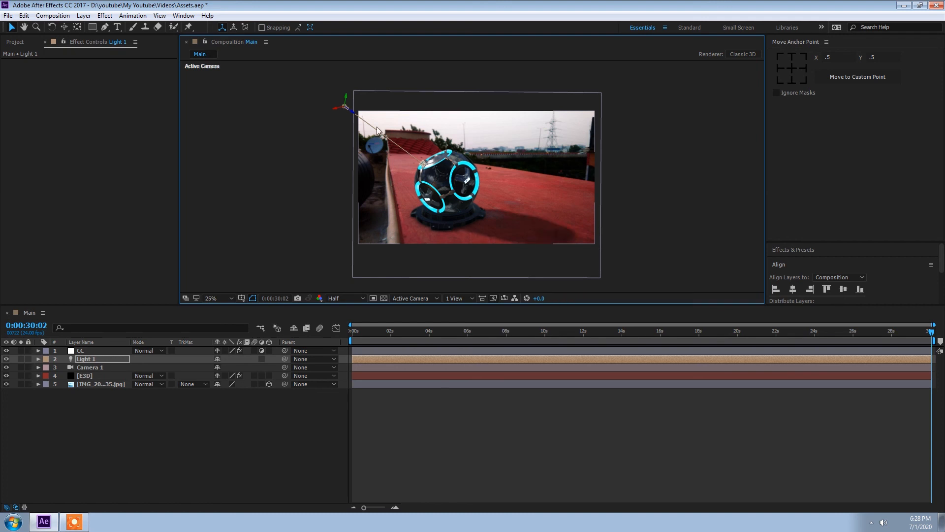
left_click_drag(341, 104, 346, 100)
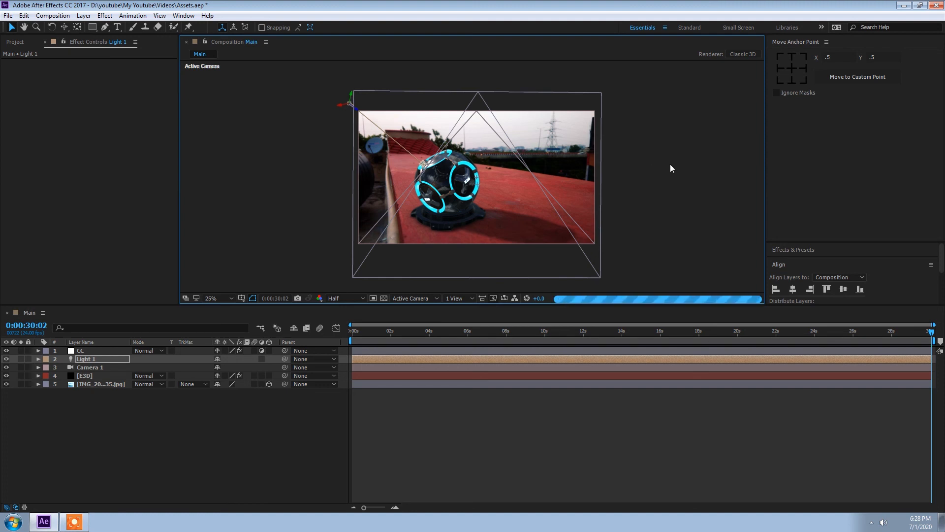
Save the project, then select the CC layer and collapse its Curves effect controls
key("ctrl+s")
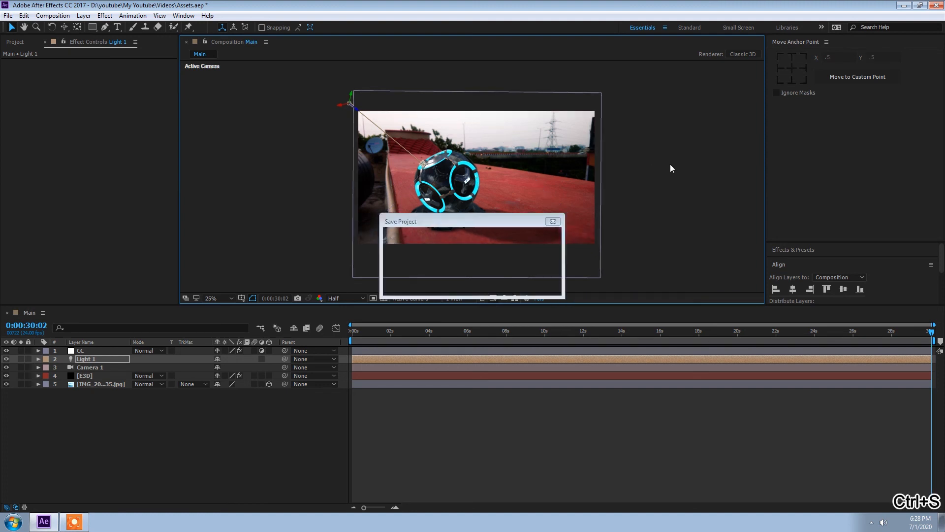
left_click(45, 420)
left_click(83, 351)
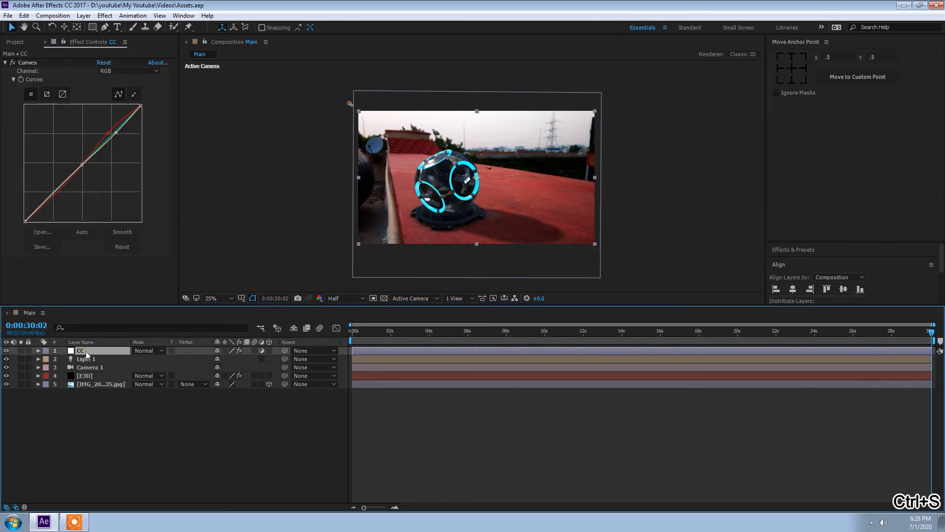
left_click(6, 62)
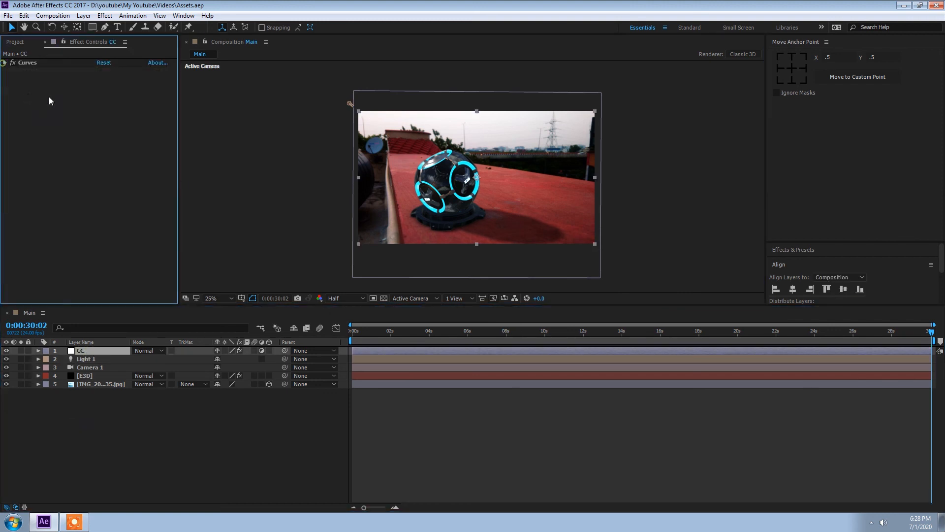
right_click(97, 144)
left_click(74, 355)
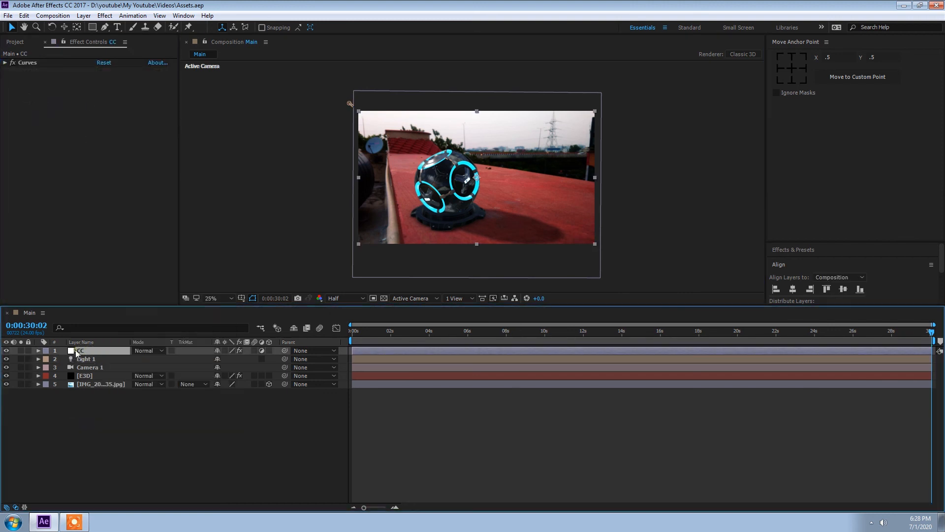
Apply Lumetri Color to the CC adjustment layer and open its Basic Correction section
key("ctrl+space")
type("lum")
key("Return")
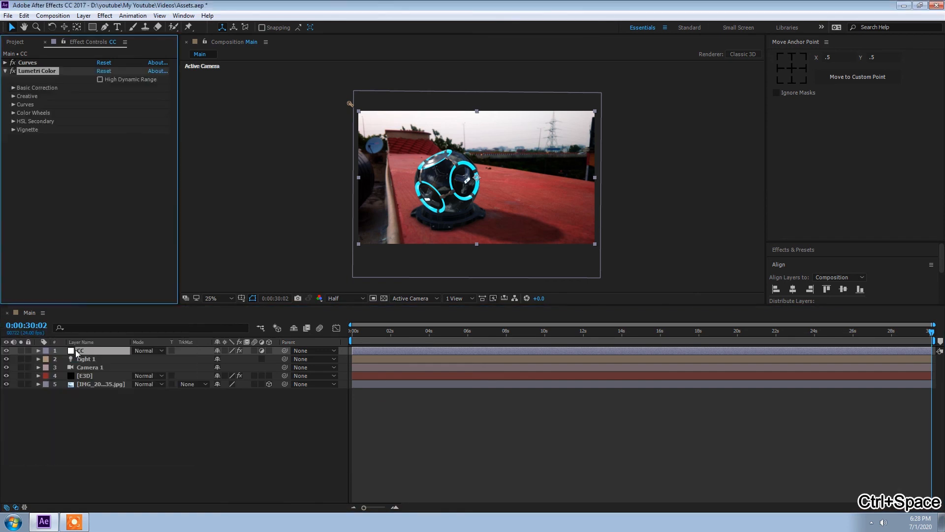
left_click(13, 87)
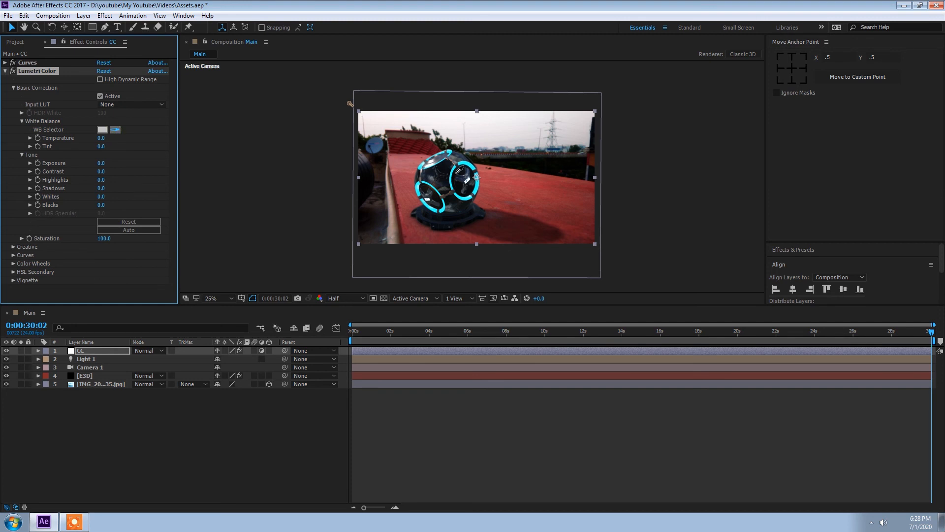
left_click(430, 161)
left_click(12, 72)
left_click(12, 72)
left_click(21, 121)
left_click(22, 129)
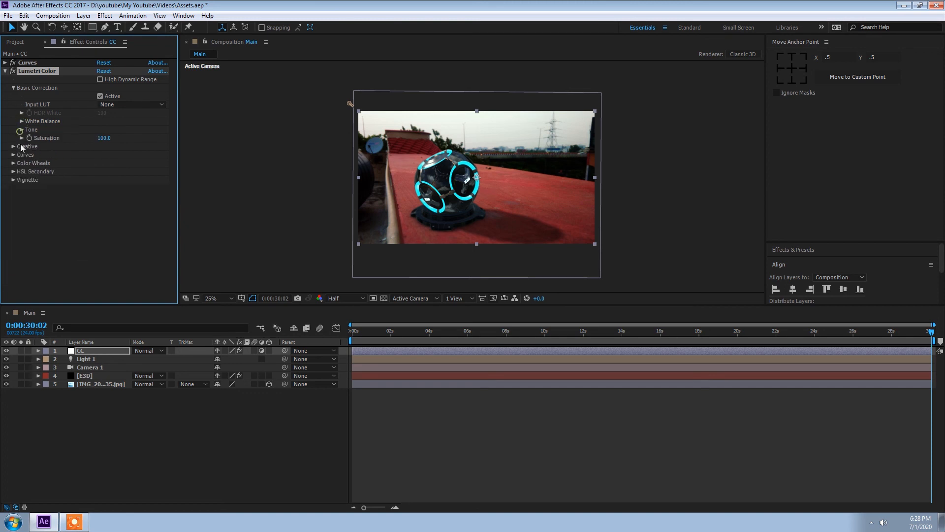
Set Lumetri's Creative Faded Film to 20 and nudge the Shadow and Highlight Split Toning tints slightly
left_click(13, 147)
left_click(102, 189)
type("20")
key("Return")
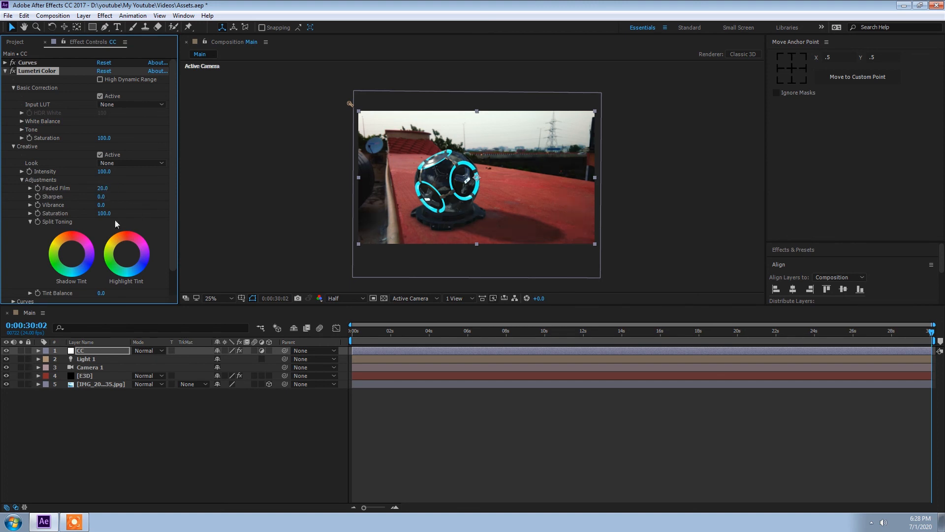
left_click_drag(74, 255, 73, 254)
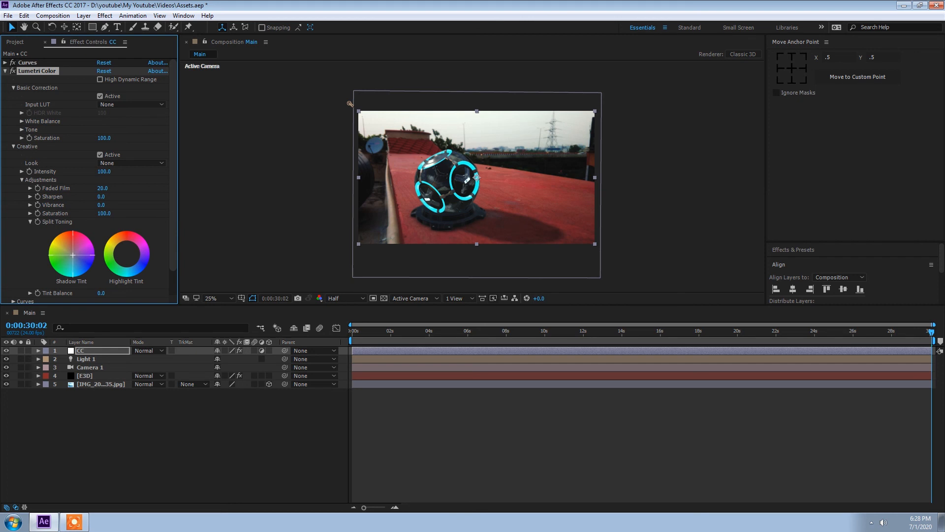
left_click_drag(126, 253, 124, 252)
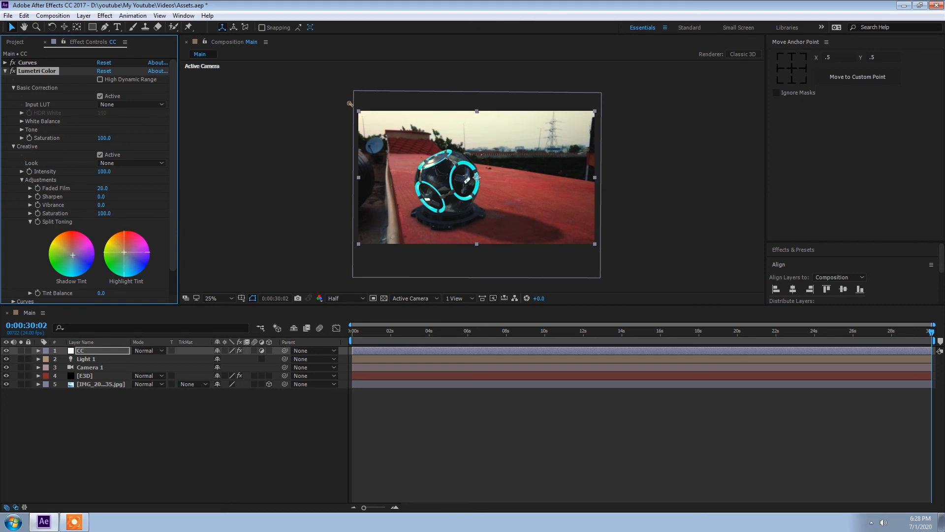
Add a Lumetri vignette with an Amount of -0.8
left_click(20, 180)
left_click(13, 213)
left_click_drag(102, 230, 60, 230)
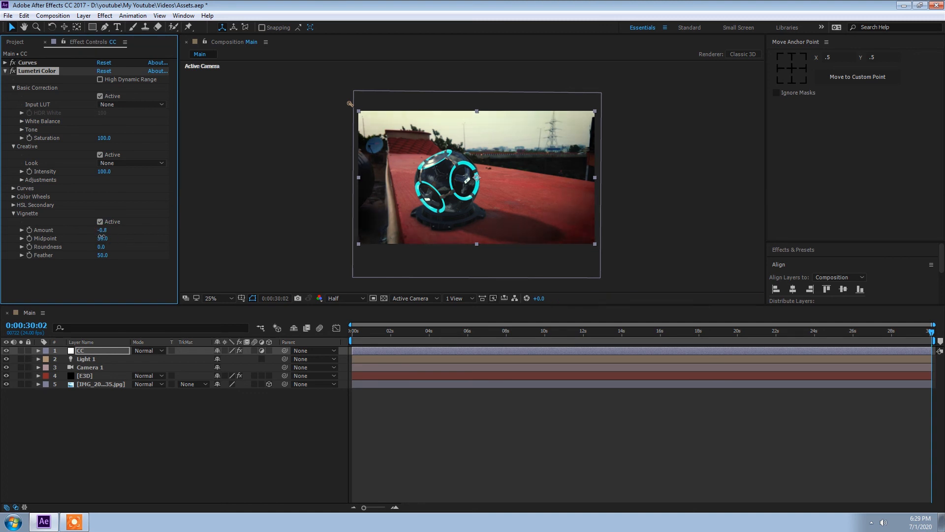
Shift the Shadows, Midtones and Highlights color wheels slightly in Lumetri's Color Wheels section
left_click(14, 215)
left_click(13, 196)
scroll(13, 197, "down", 3)
scroll(103, 231, "down", 1)
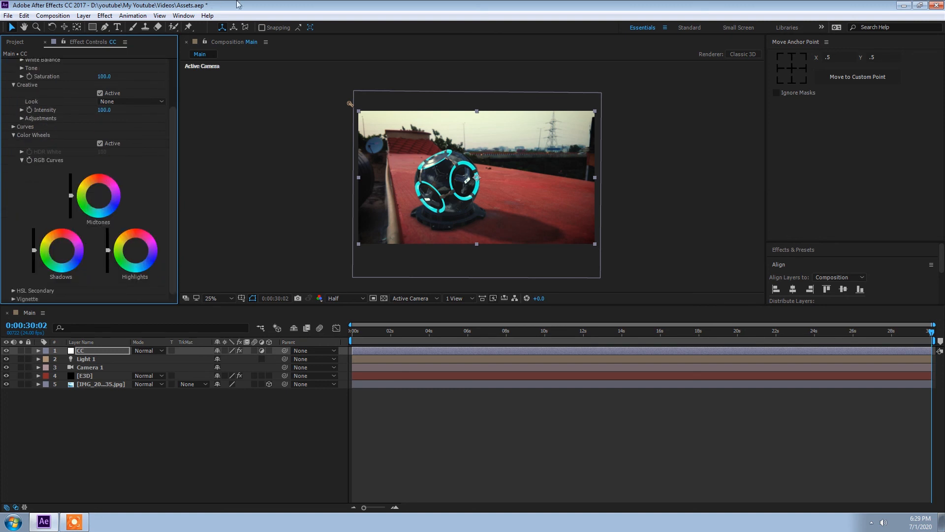
left_click_drag(62, 251, 62, 251)
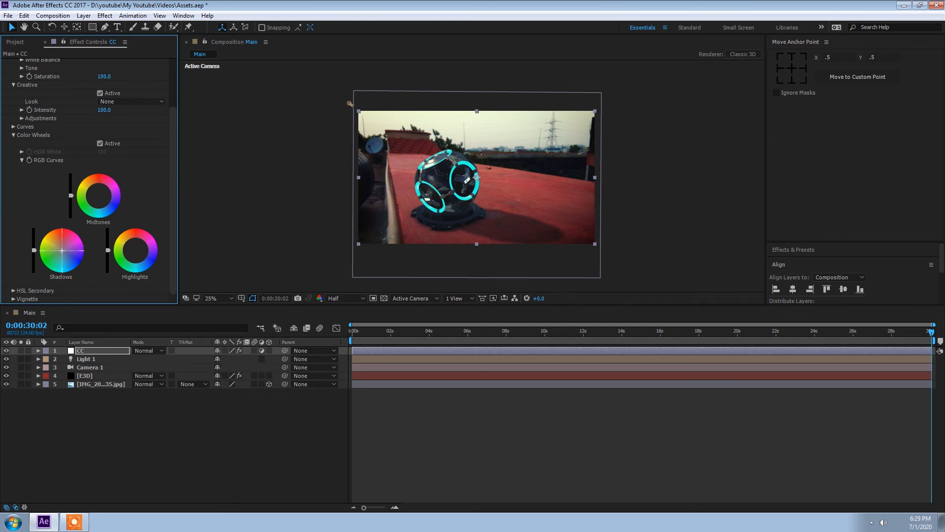
left_click_drag(98, 196, 98, 194)
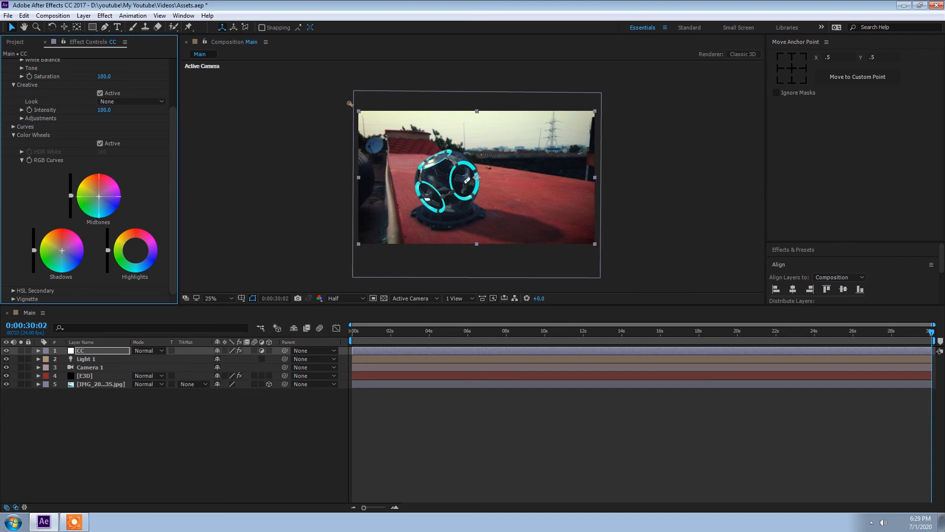
left_click_drag(136, 251, 0, 116)
left_click(13, 135)
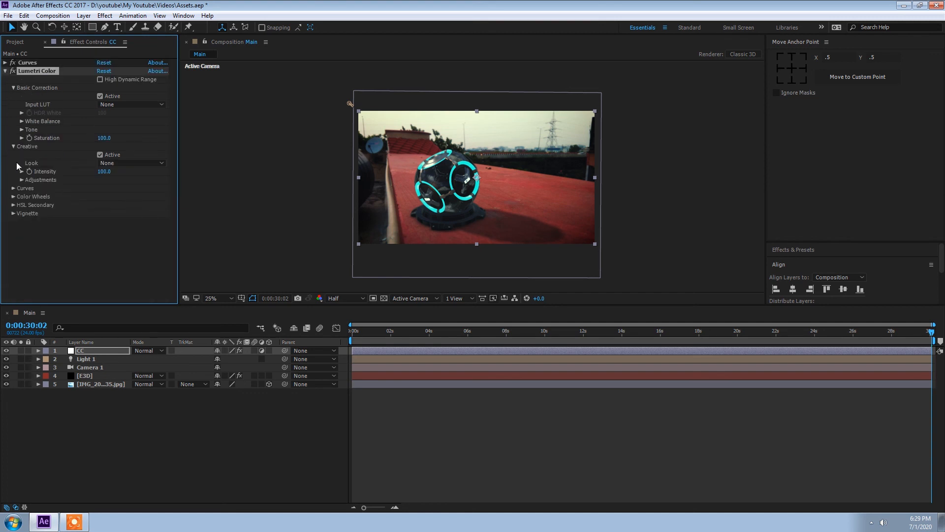
Add points on Lumetri's red channel curve, raise the upper point slightly, and collapse the Lumetri Color controls
left_click(14, 187)
left_click(94, 111)
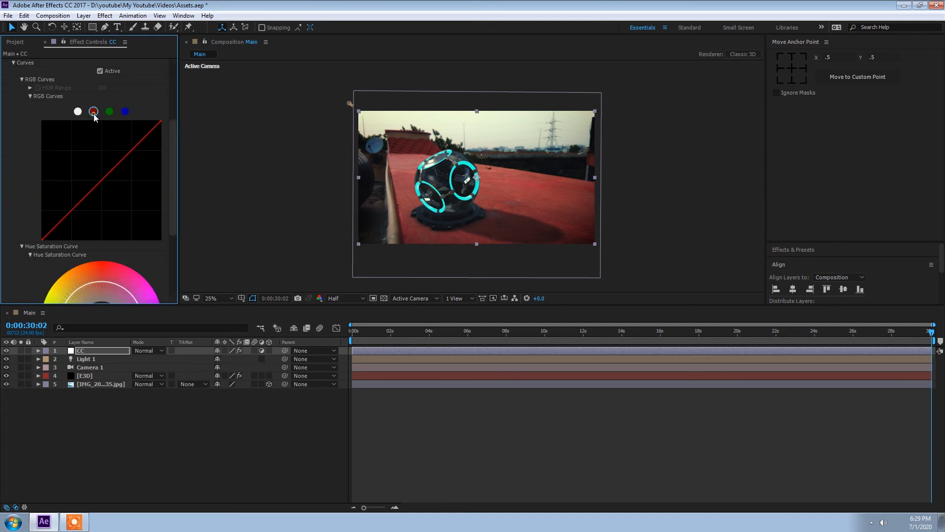
left_click(103, 178)
left_click_drag(133, 149, 133, 147)
scroll(30, 96, "up", 4)
left_click(14, 174)
left_click(13, 146)
left_click(6, 71)
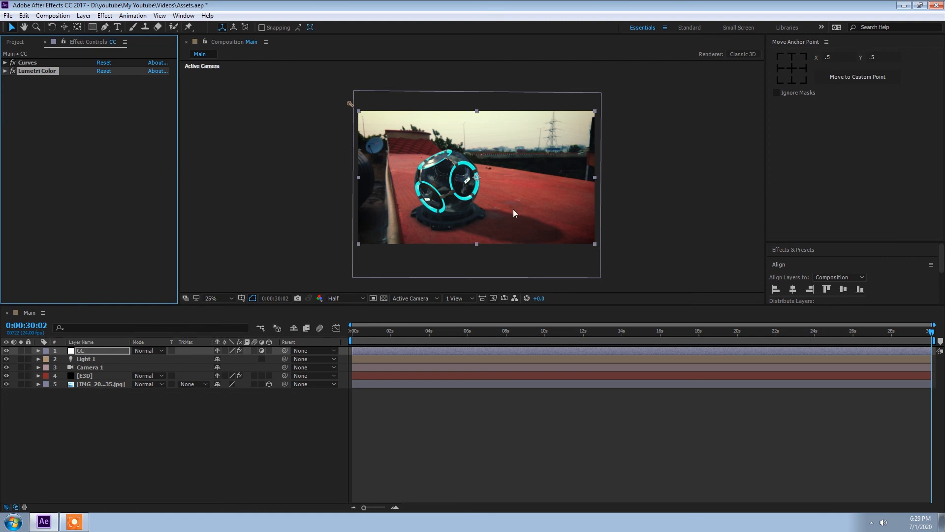
Create a new black solid layer named Bars
right_click(132, 409)
mouse_move(160, 416)
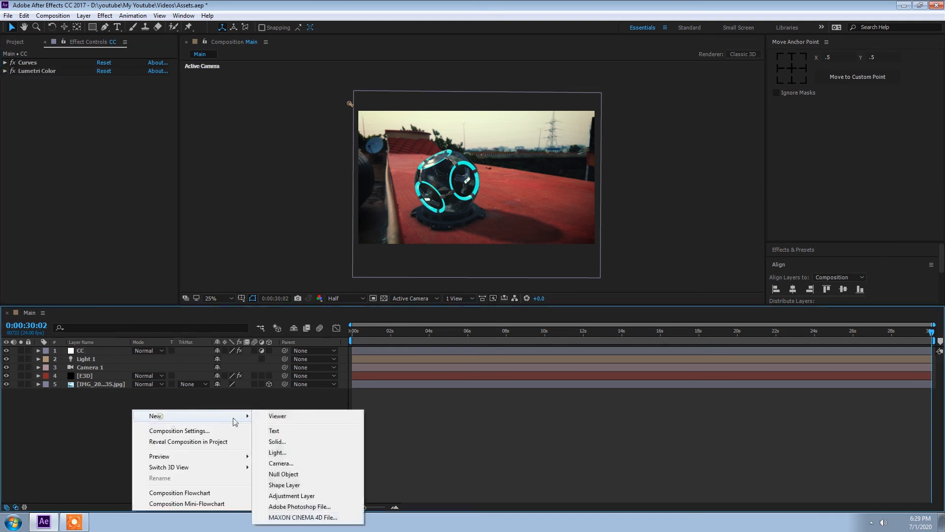
left_click(279, 443)
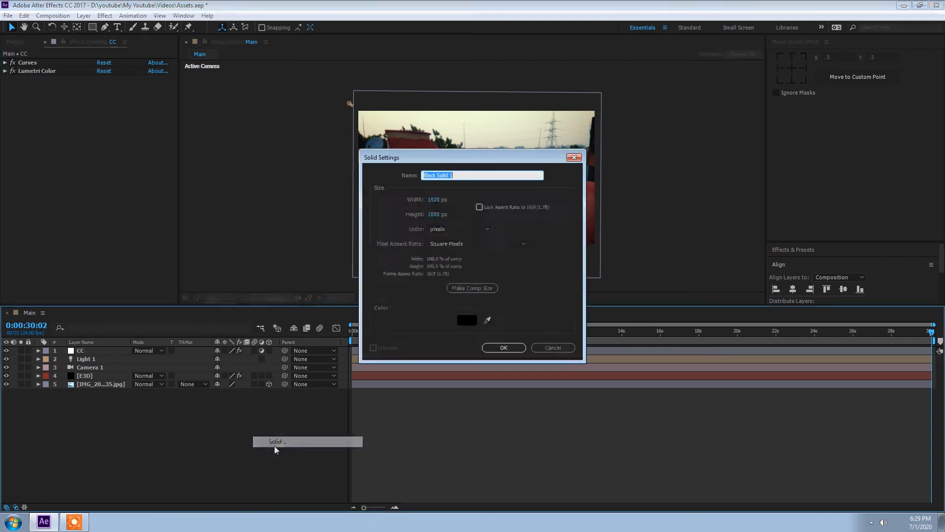
key("BackSpace")
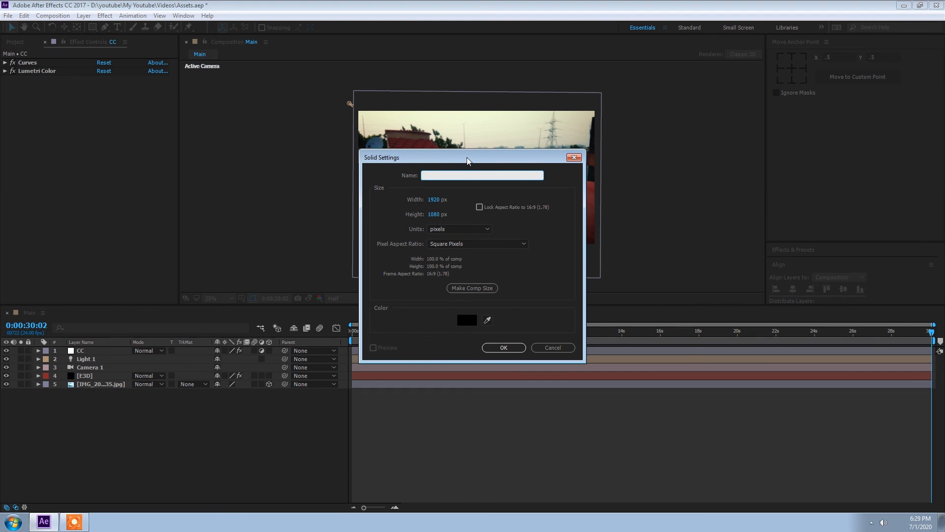
type("Bars")
key("Return")
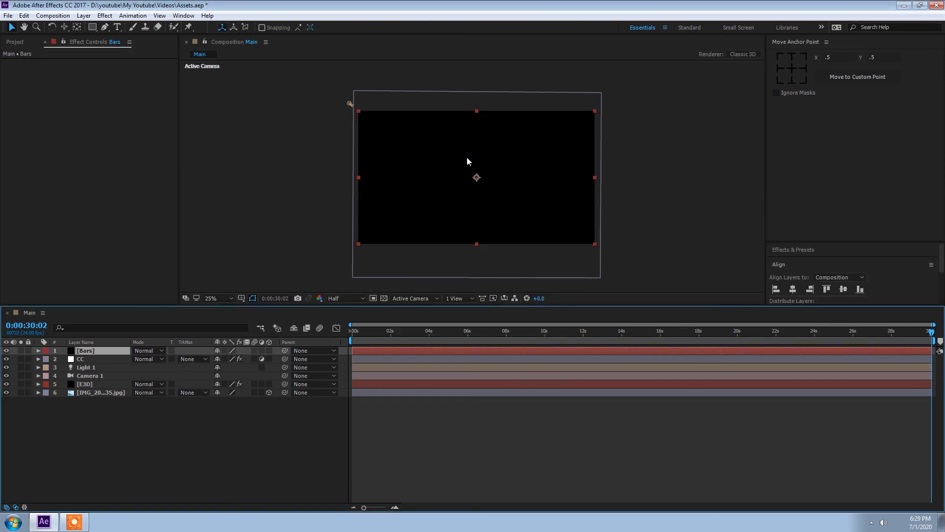
Add a full-layer rectangle mask to Bars and move its top and bottom edges inward
left_click(92, 28)
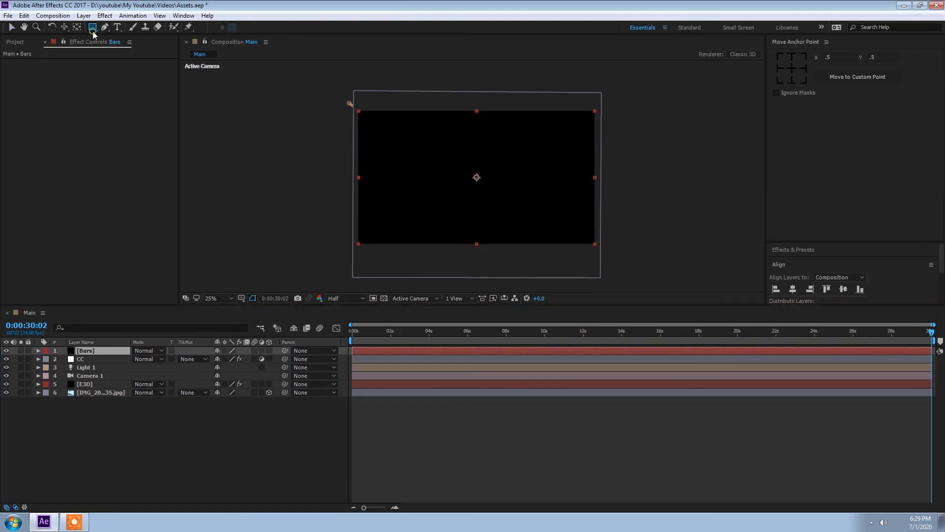
double_click(92, 27)
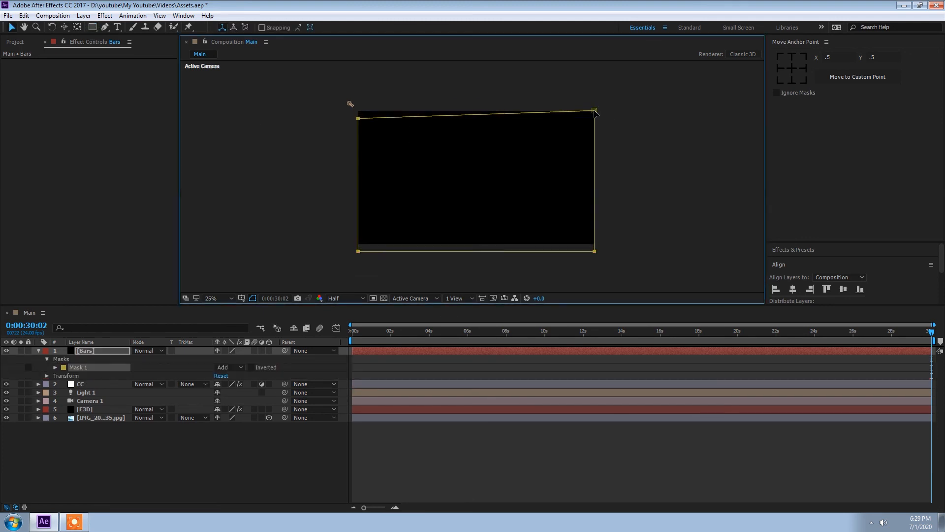
key("ctrl+z")
left_click_drag(633, 123, 337, 97)
key("Down")
key("Down")
key("Down")
key("Down")
key("Down")
key("Down")
key("Down")
key("Down")
key("Down")
key("Down")
key("Down")
key("Down")
key("Down")
key("Down")
key("Down")
key("Down")
key("Down")
key("Down")
key("Down")
key("Down")
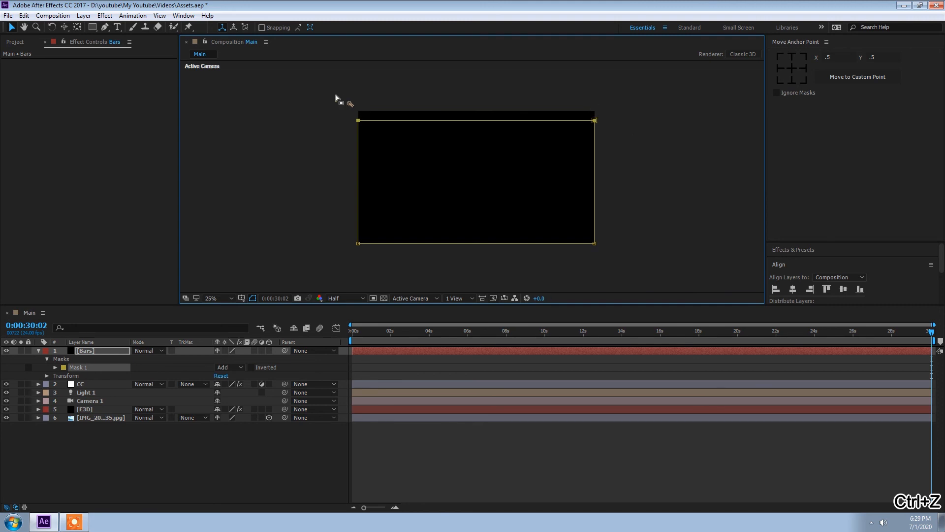
left_click_drag(347, 241, 657, 285)
key("Up")
key("Up")
key("Up")
key("Up")
key("Up")
key("Up")
key("Up")
key("Up")
key("Up")
key("Up")
key("Up")
key("Up")
key("Up")
key("Up")
key("Up")
key("Up")
key("Up")
key("Up")
key("Up")
key("Up")
key("Up")
key("Up")
key("Up")
key("Up")
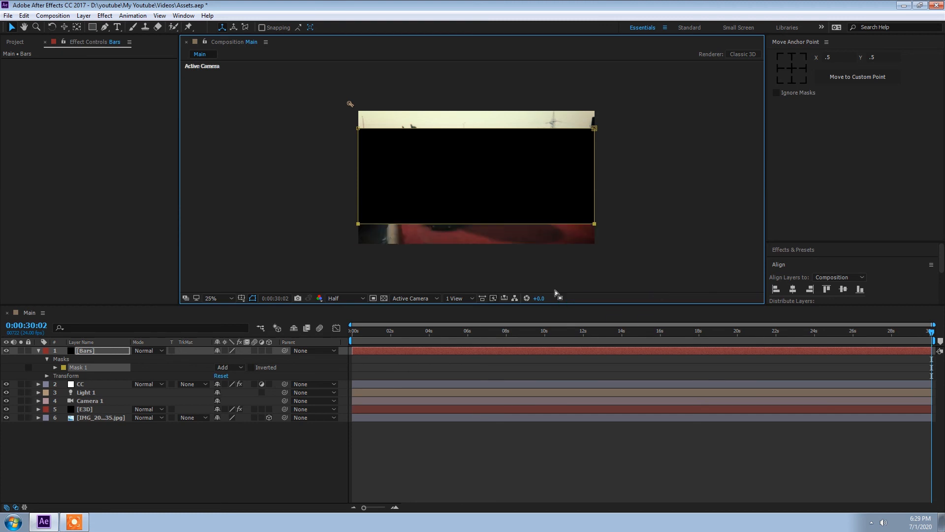
Invert the Bars mask and nudge its top and bottom edges to even out the letterbox bars
left_click(253, 368)
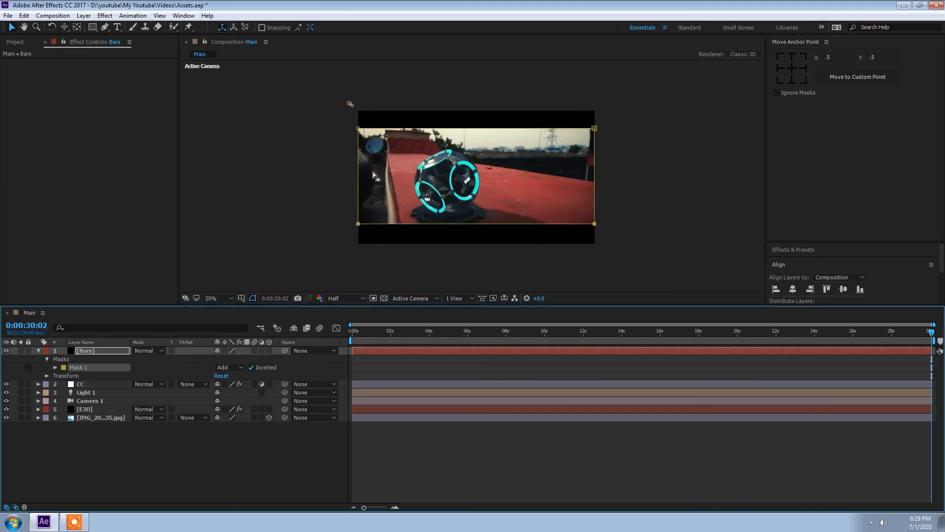
left_click(595, 129)
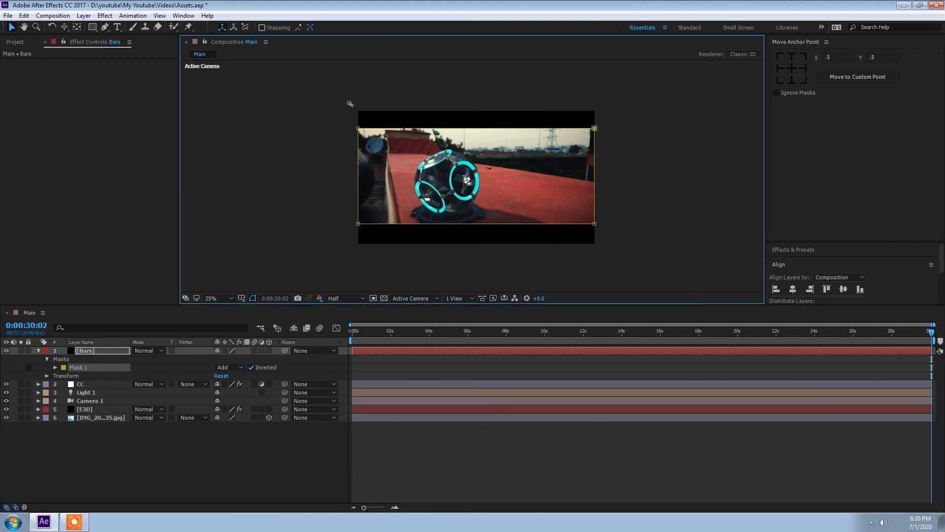
left_click(358, 224)
left_click(593, 226, "shift")
key("Down")
key("Down")
key("Down")
key("Down")
key("Down")
key("Down")
key("Down")
key("Down")
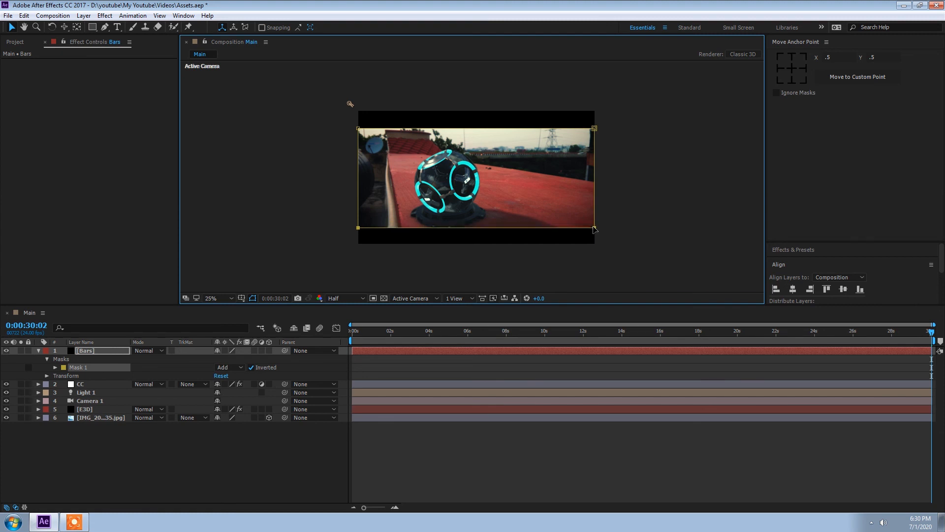
left_click(357, 130)
key("Up")
key("Up")
key("Up")
key("Up")
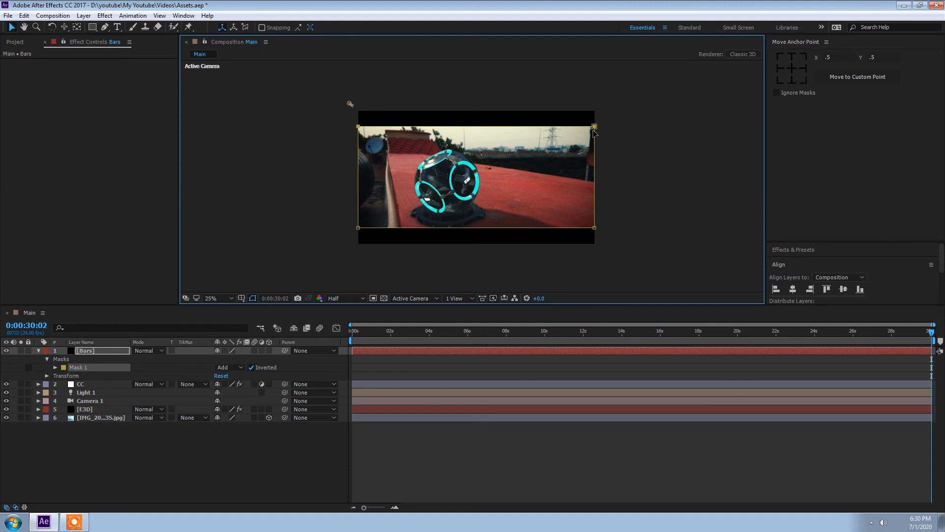
Collapse the Bars layer's mask properties in the timeline
left_click(215, 457)
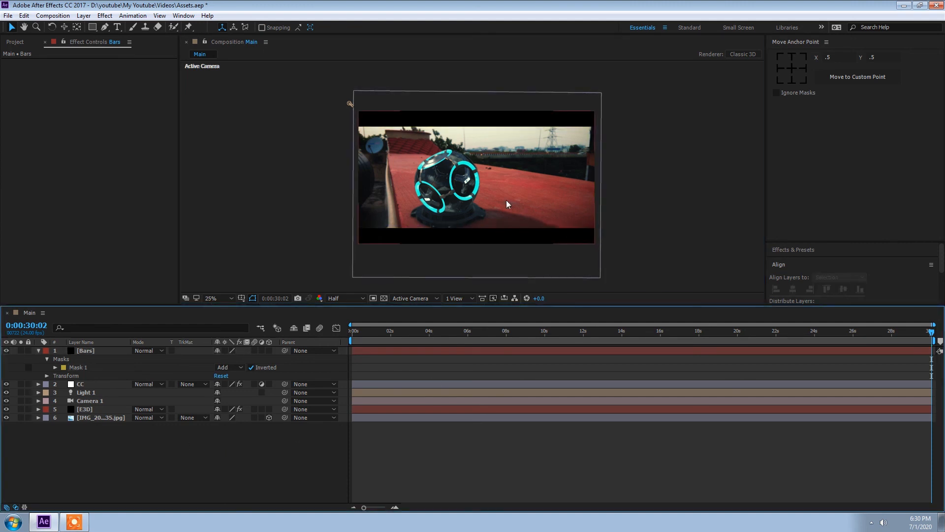
left_click(88, 384)
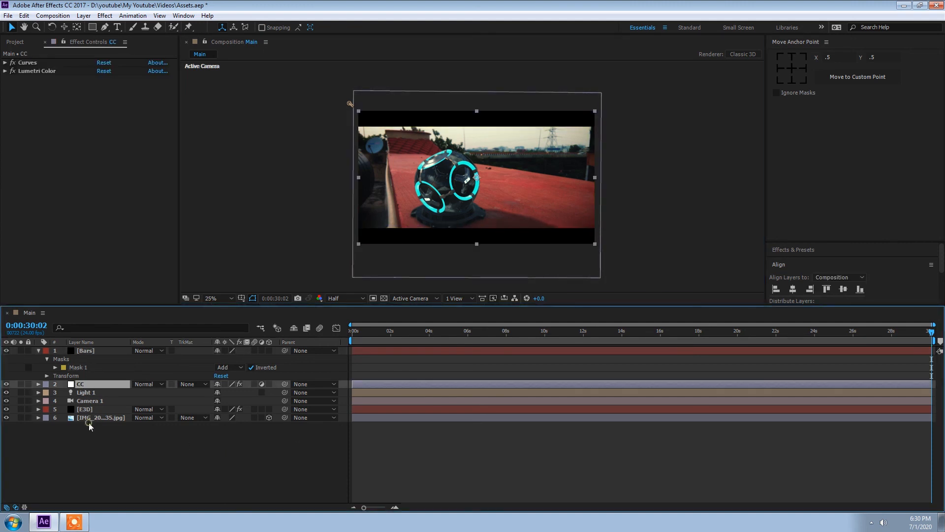
left_click(90, 417, "shift")
key("Up")
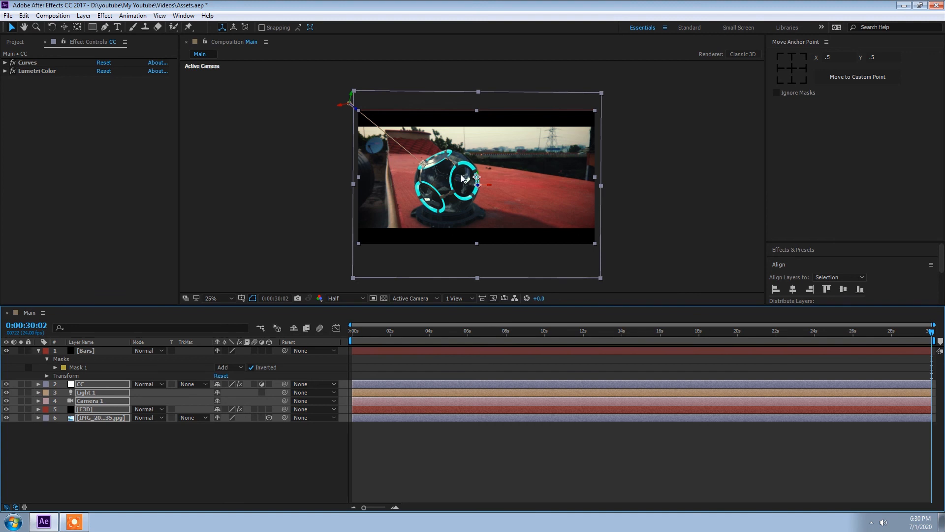
left_click(146, 488)
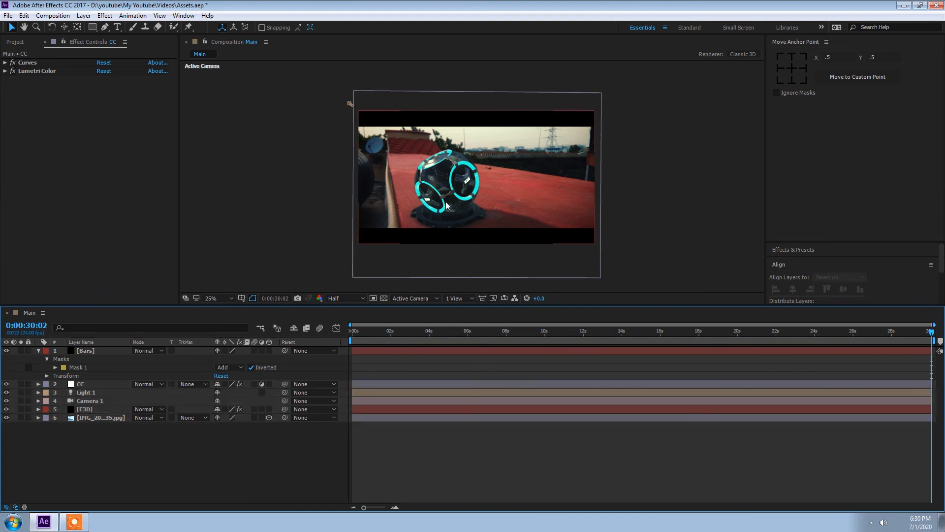
left_click(38, 351)
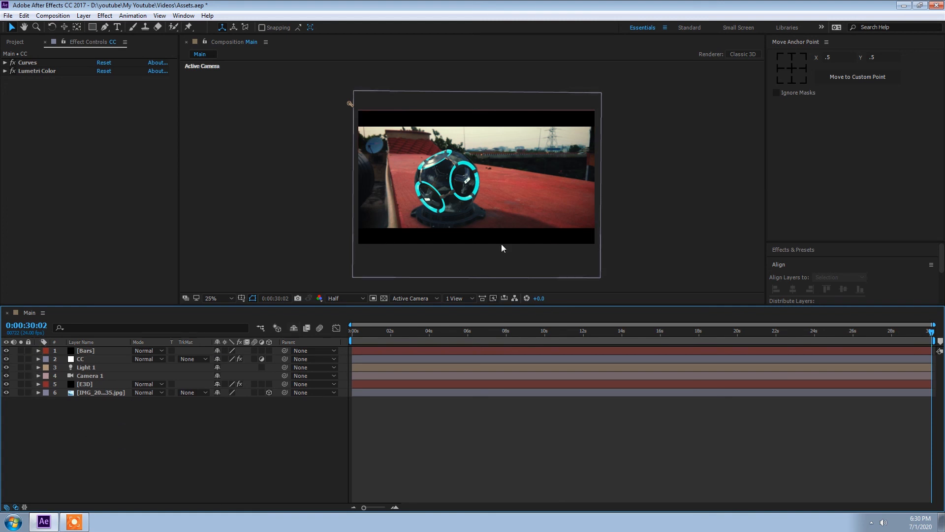